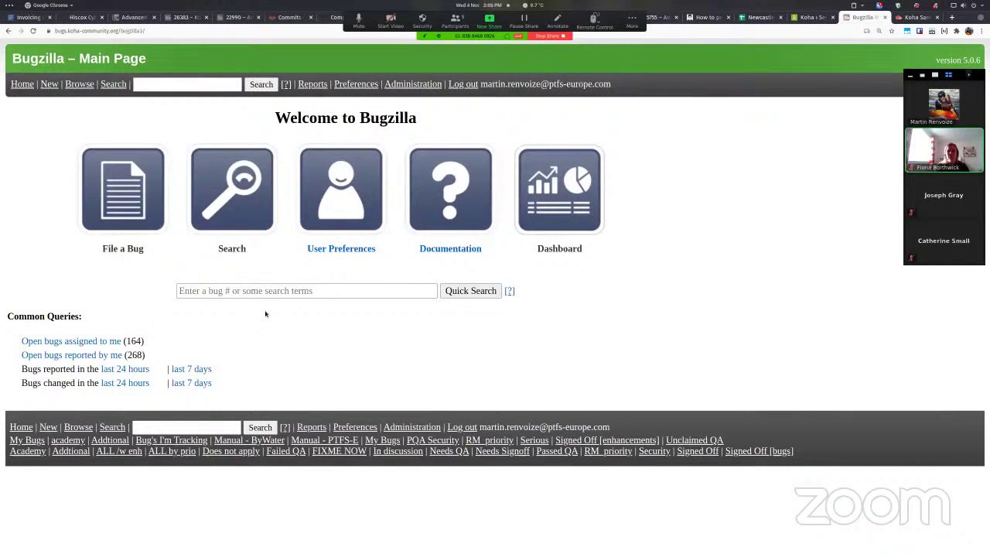
- Quick-search all Bugzilla bugs for 'Circulation' and scroll through the resulting bug list
{"action": "left_click", "coordinate": [186, 86]}
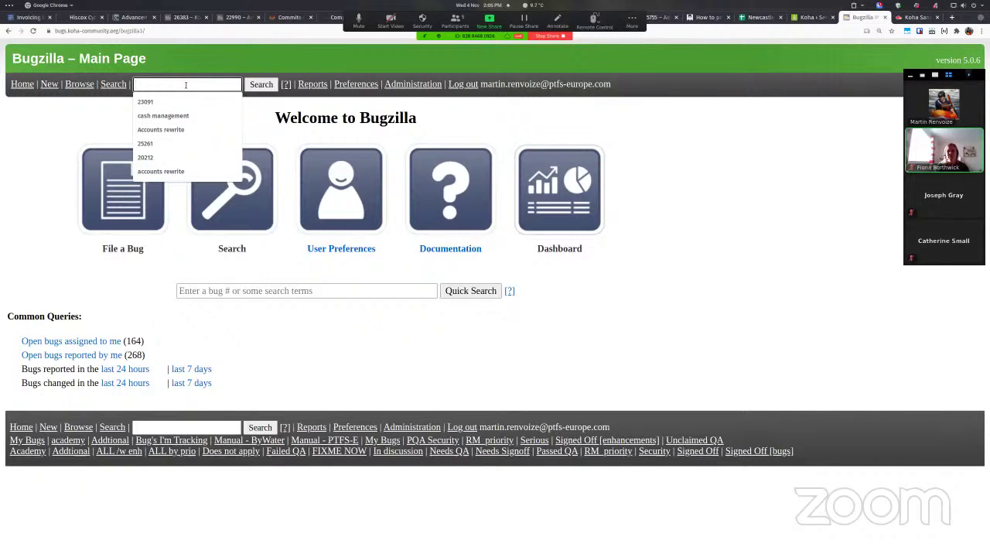
{"action": "type", "text": "Circulati"}
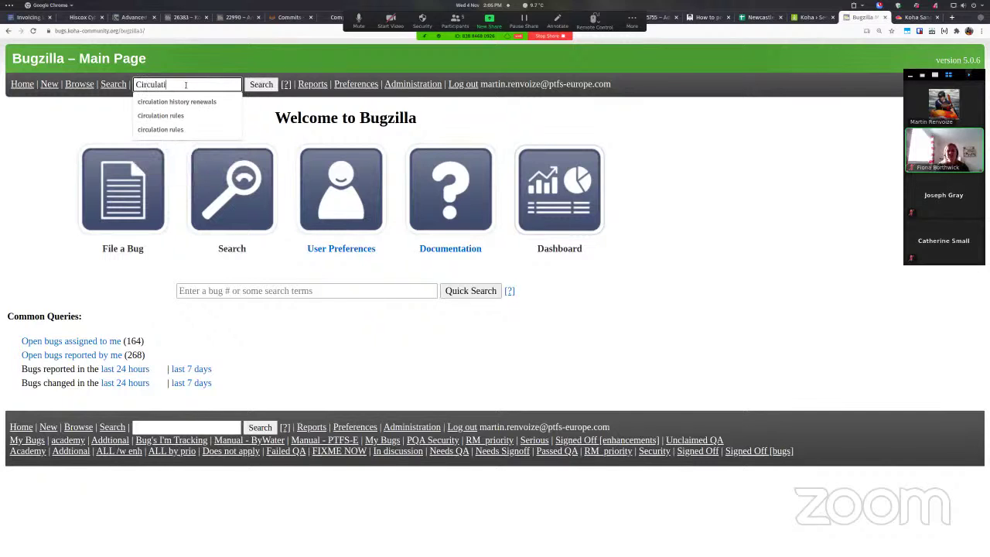
{"action": "type", "text": "on"}
{"action": "key", "text": "Return"}
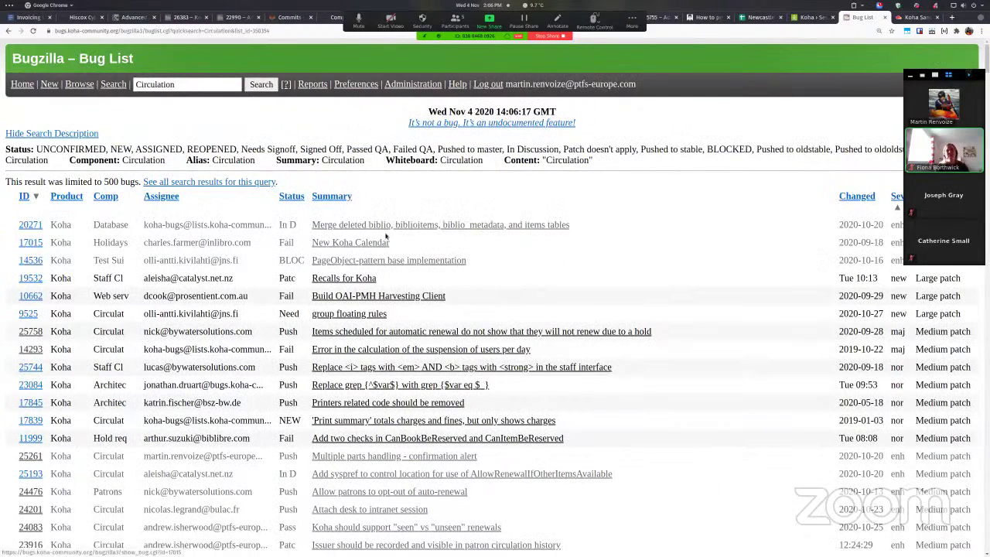
{"action": "scroll", "coordinate": [386, 236], "scroll_direction": "down", "scroll_amount": 3}
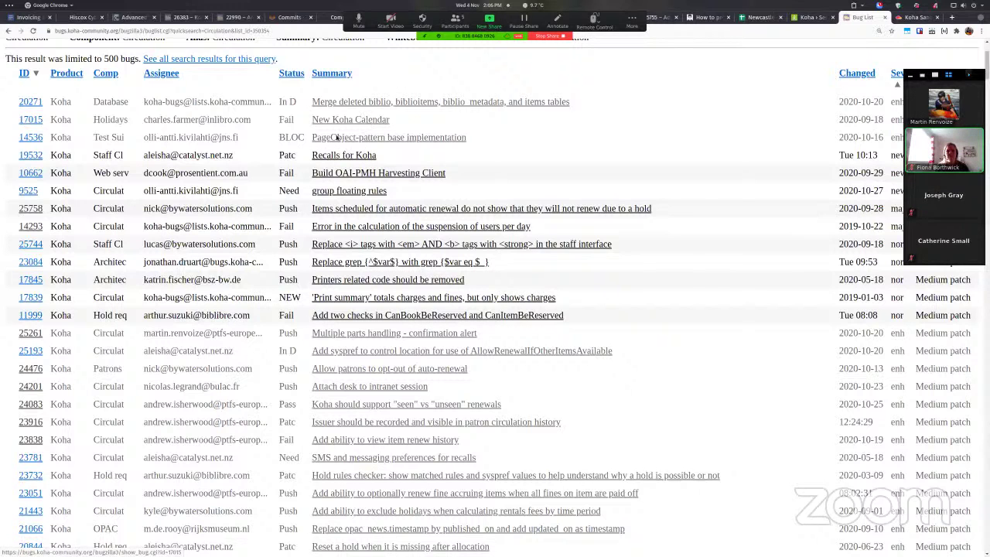
{"action": "scroll", "coordinate": [313, 217], "scroll_direction": "up", "scroll_amount": 3}
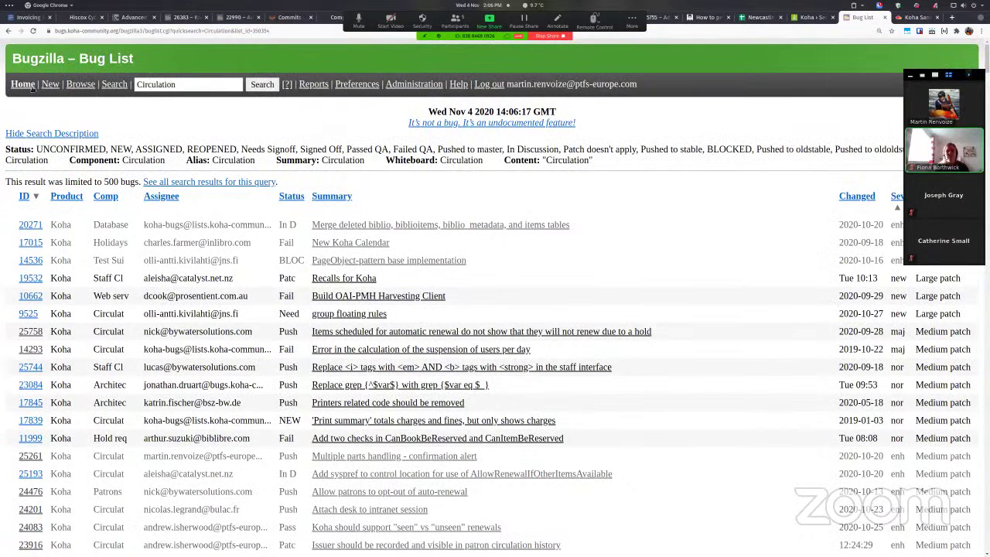
- Return to the Bugzilla home page and open the Academy saved search from the footer
{"action": "left_click", "coordinate": [31, 87]}
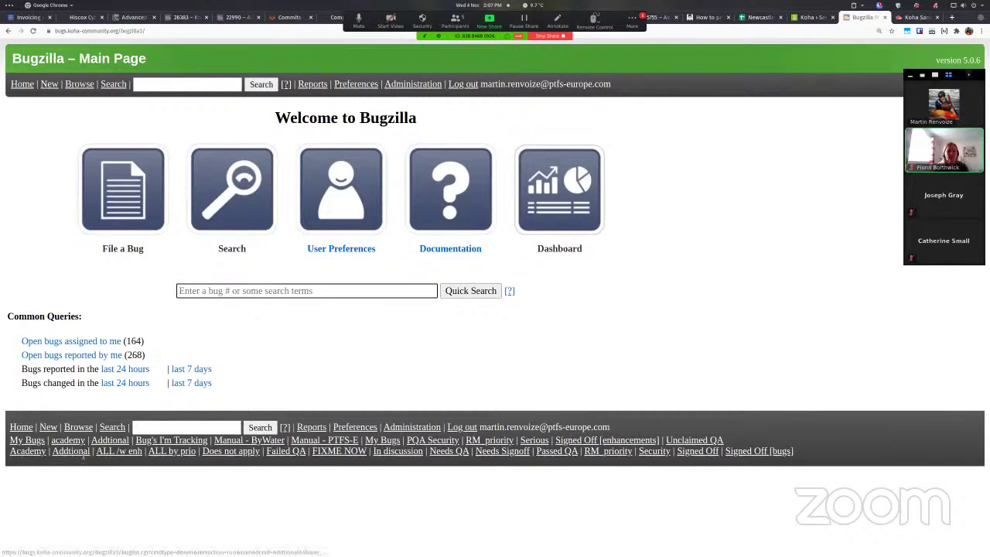
{"action": "left_click", "coordinate": [27, 452]}
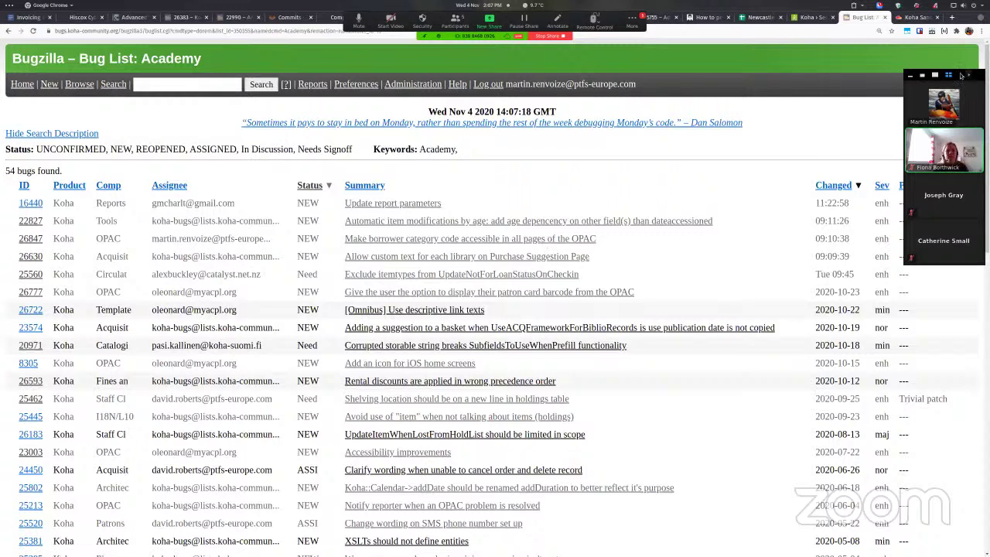
- Sort the Academy list by Status and scroll down to the assigned and Needs Signoff bugs
{"action": "left_click_drag", "start_coordinate": [961, 75], "coordinate": [977, 2]}
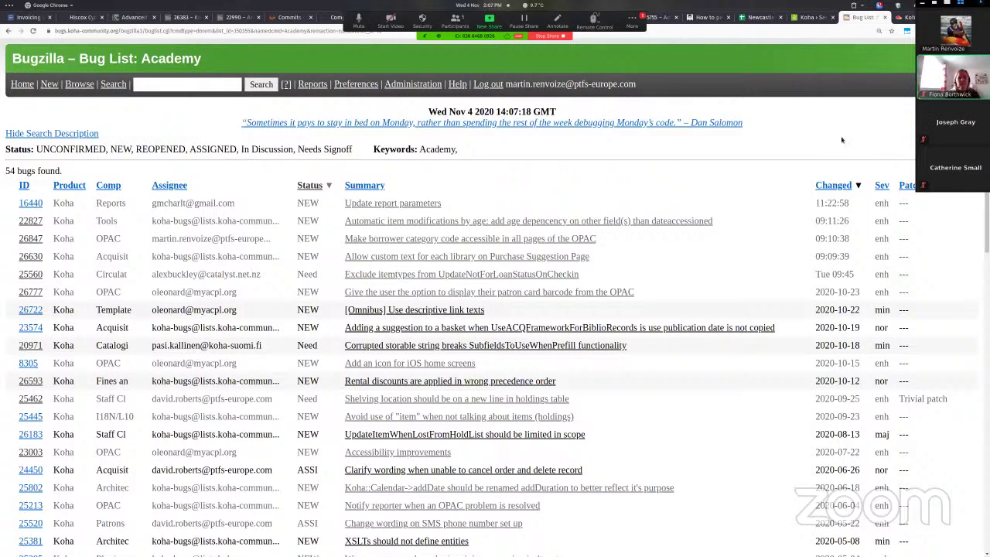
{"action": "scroll", "coordinate": [317, 204], "scroll_direction": "down", "scroll_amount": 1}
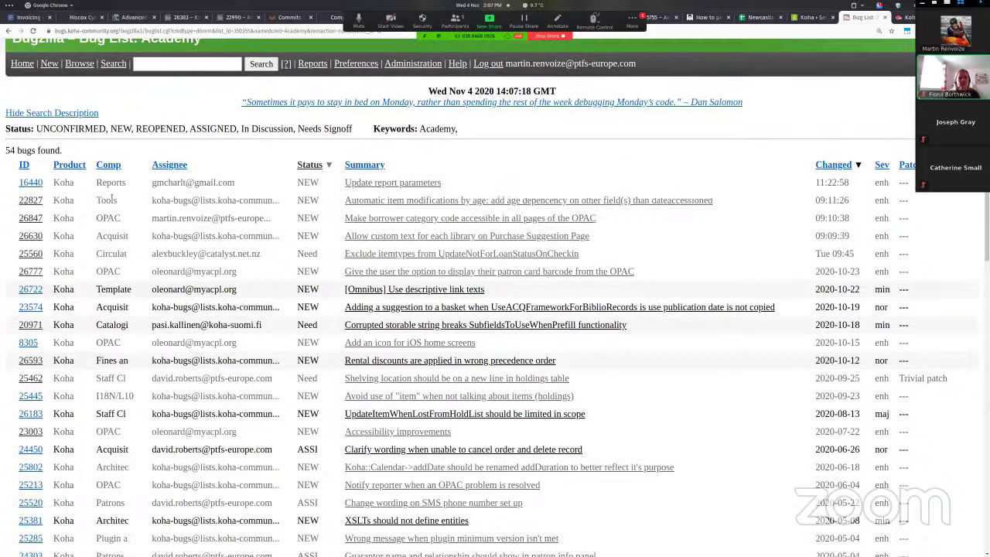
{"action": "scroll", "coordinate": [180, 213], "scroll_direction": "down", "scroll_amount": 1}
{"action": "scroll", "coordinate": [181, 212], "scroll_direction": "down", "scroll_amount": 1}
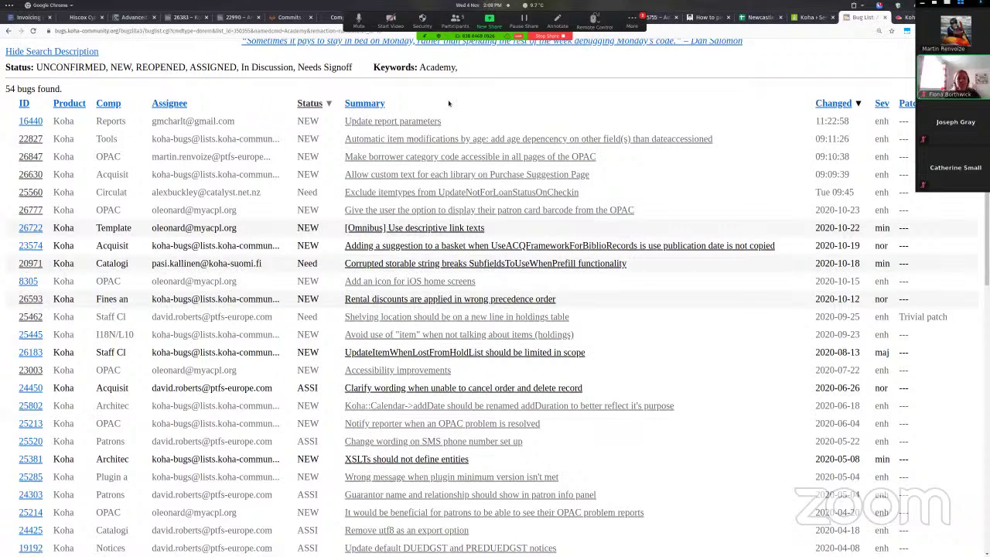
{"action": "left_click", "coordinate": [330, 106]}
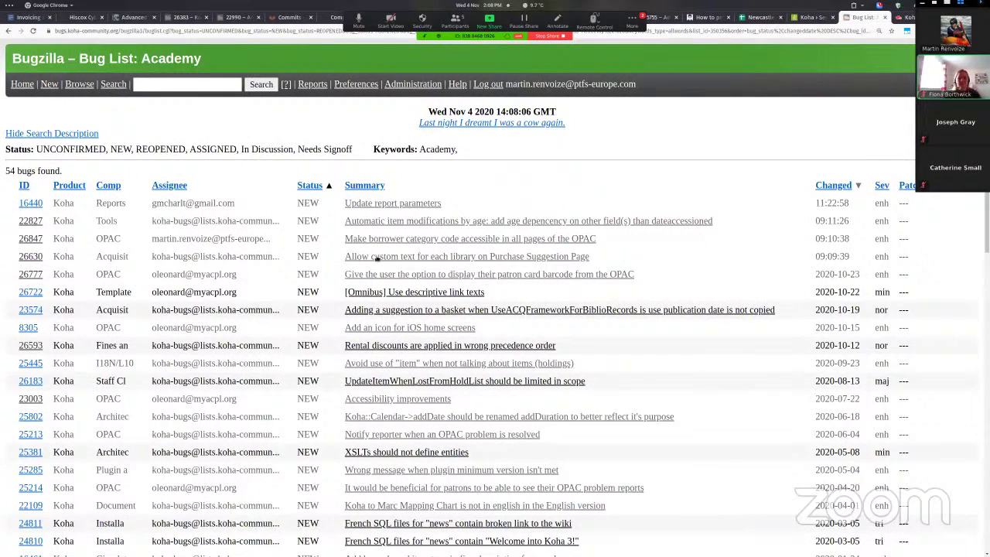
{"action": "scroll", "coordinate": [377, 259], "scroll_direction": "down", "scroll_amount": 4}
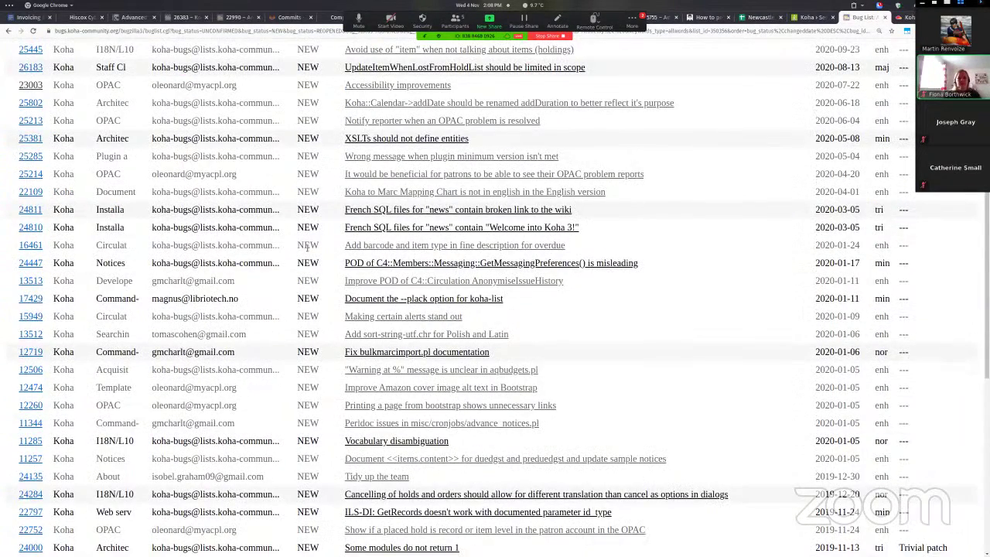
{"action": "scroll", "coordinate": [307, 247], "scroll_direction": "down", "scroll_amount": 6}
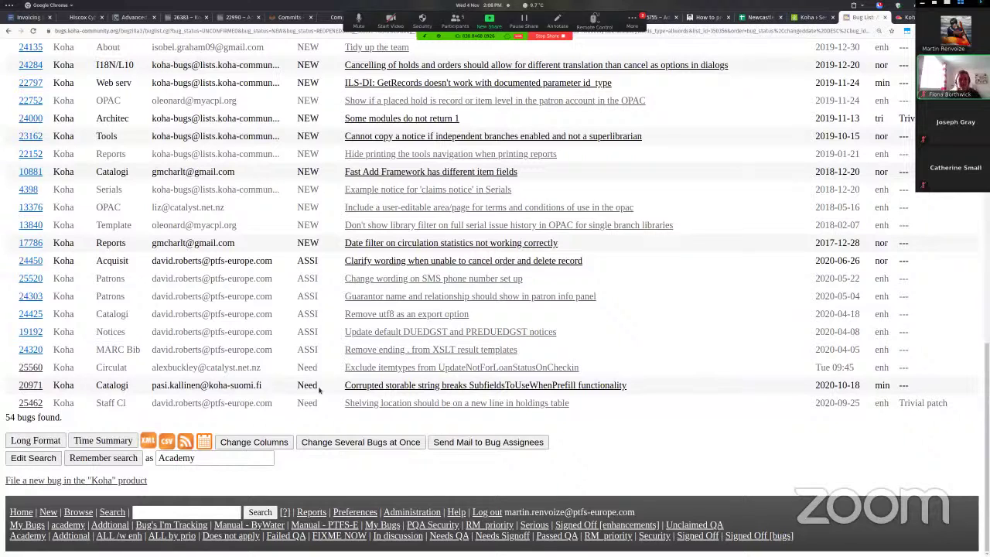
- Open bug 20971 about the corrupted storable string and scroll through its page
{"action": "left_click", "coordinate": [376, 390]}
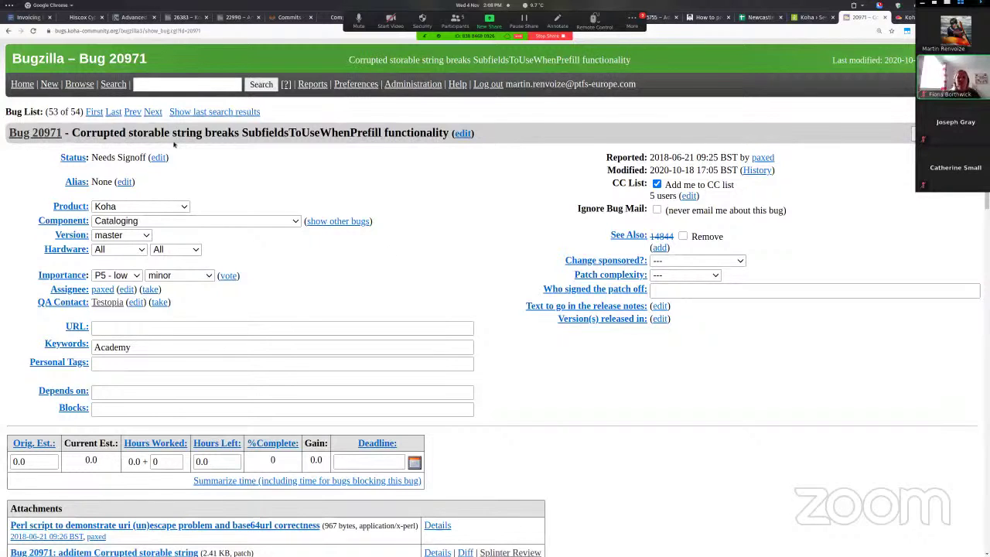
{"action": "scroll", "coordinate": [208, 139], "scroll_direction": "down", "scroll_amount": 1}
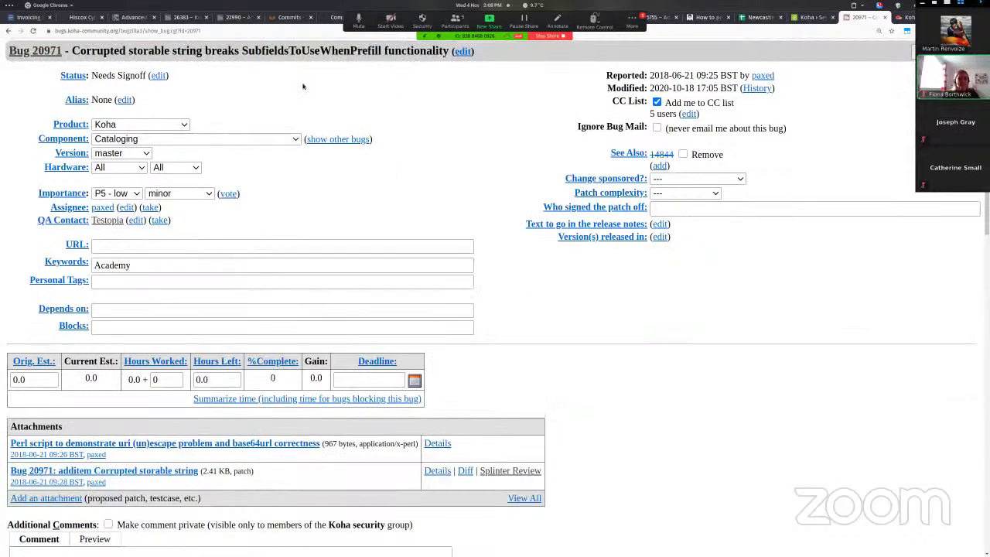
{"action": "scroll", "coordinate": [412, 186], "scroll_direction": "up", "scroll_amount": 1}
{"action": "scroll", "coordinate": [425, 195], "scroll_direction": "down", "scroll_amount": 1}
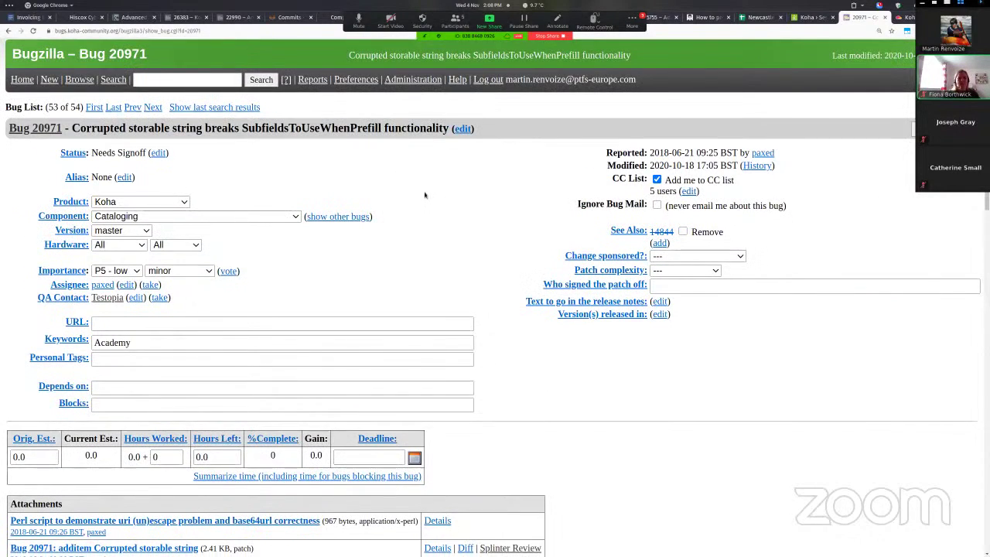
{"action": "scroll", "coordinate": [425, 195], "scroll_direction": "down", "scroll_amount": 6}
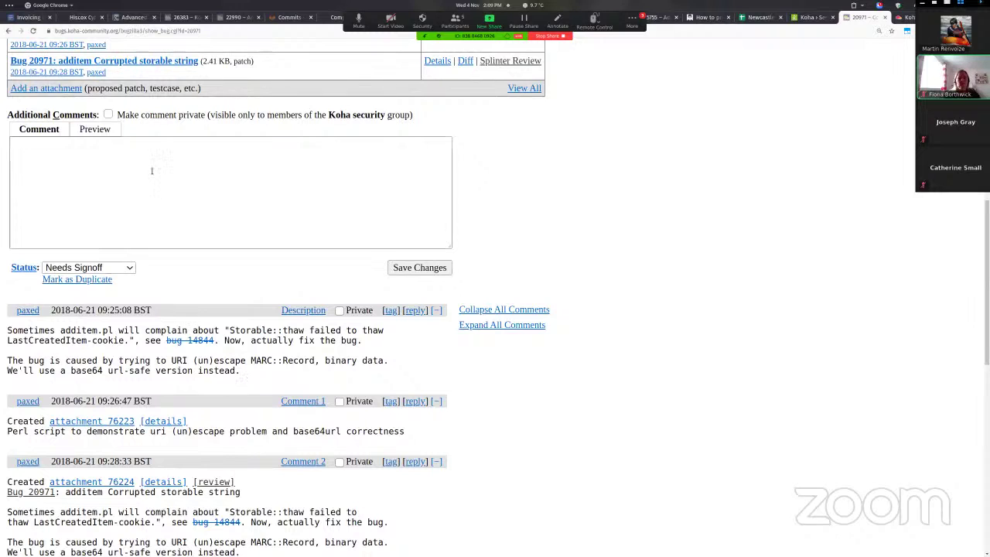
{"action": "scroll", "coordinate": [152, 171], "scroll_direction": "up", "scroll_amount": 6}
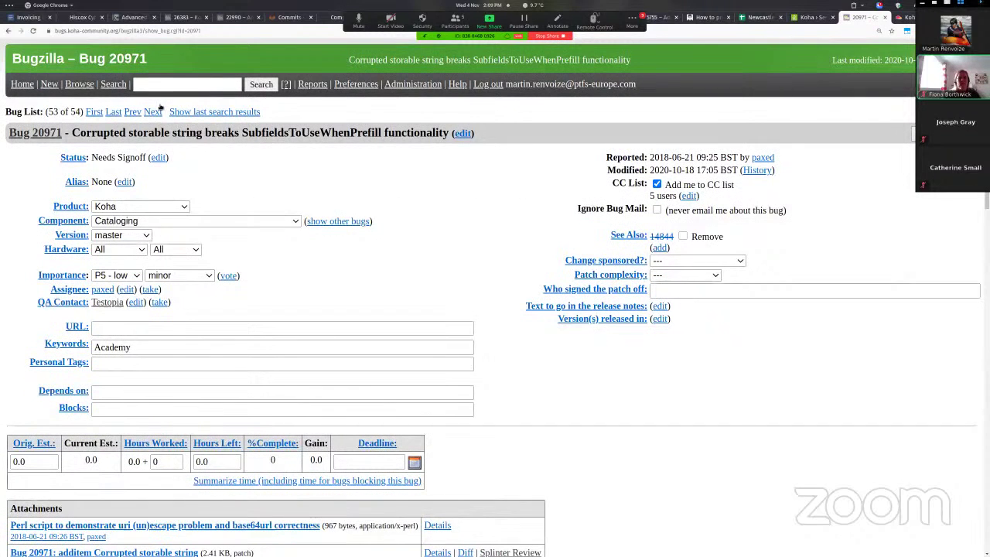
- Look up bug 25462 by number, retrying after a mistyped first bug number
{"action": "left_click", "coordinate": [160, 85]}
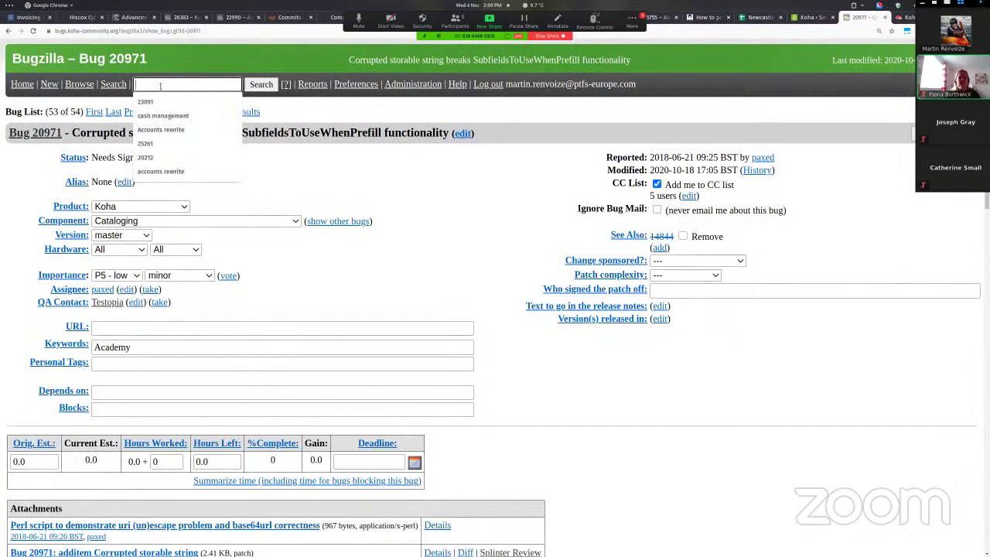
{"action": "type", "text": "24"}
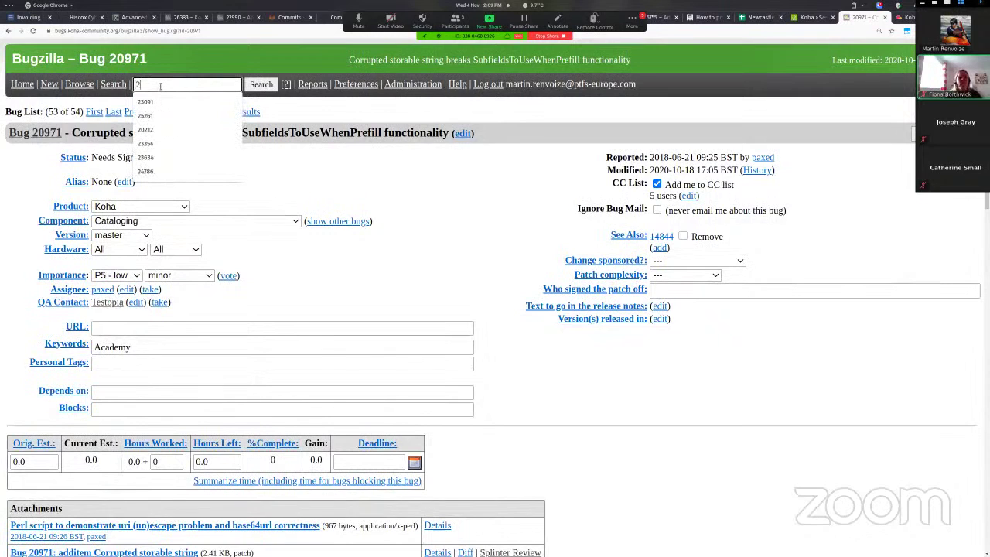
{"action": "type", "text": "62"}
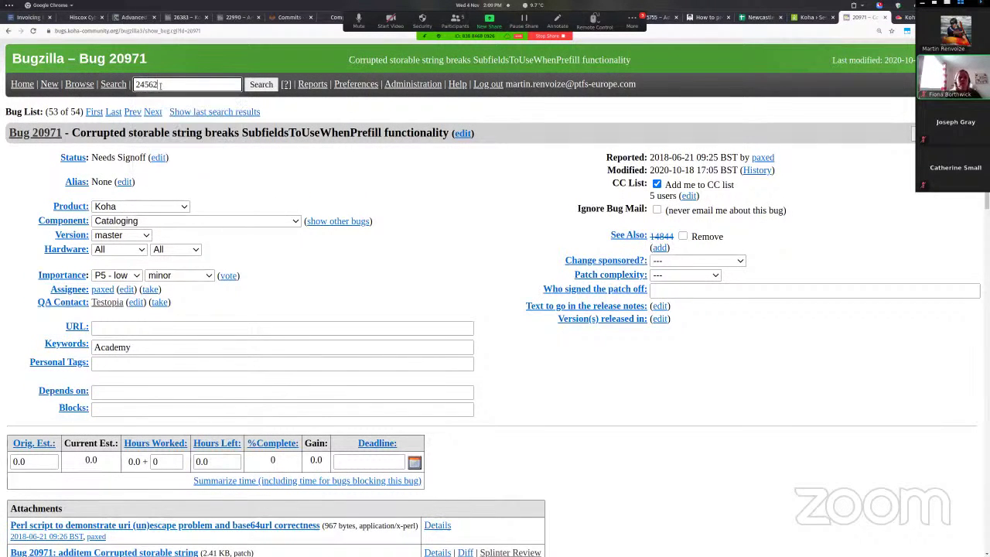
{"action": "key", "text": "Return"}
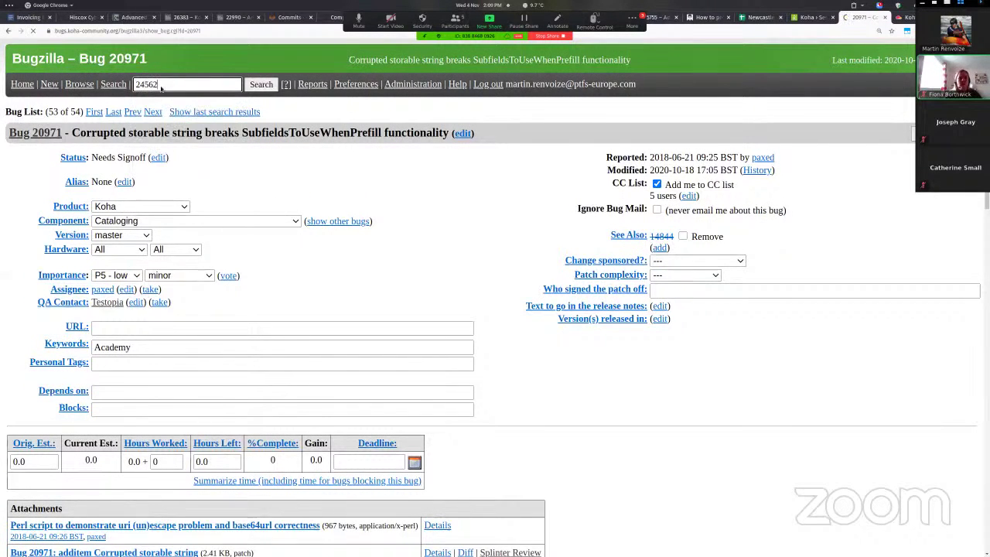
{"action": "left_click", "coordinate": [163, 84]}
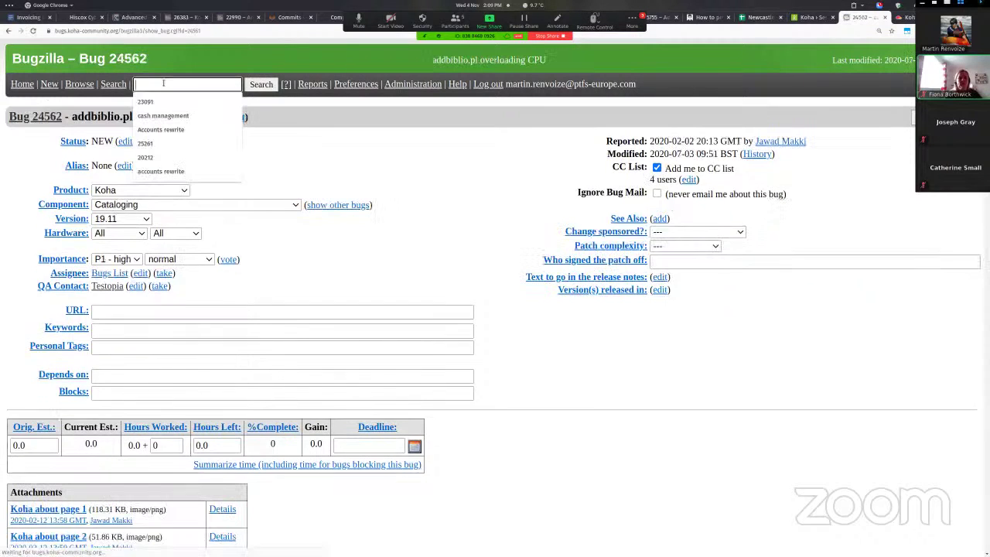
{"action": "type", "text": "25"}
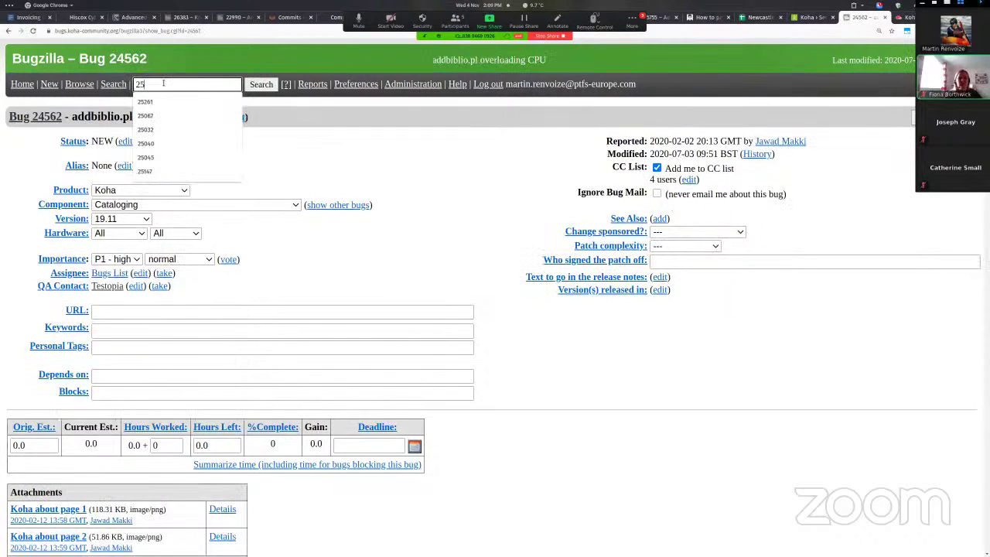
{"action": "type", "text": "462"}
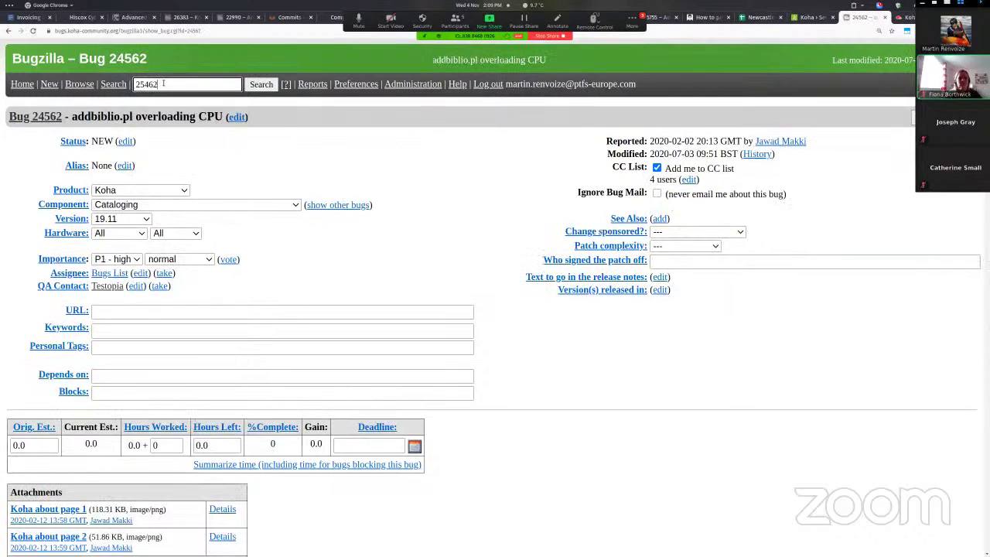
{"action": "key", "text": "Return"}
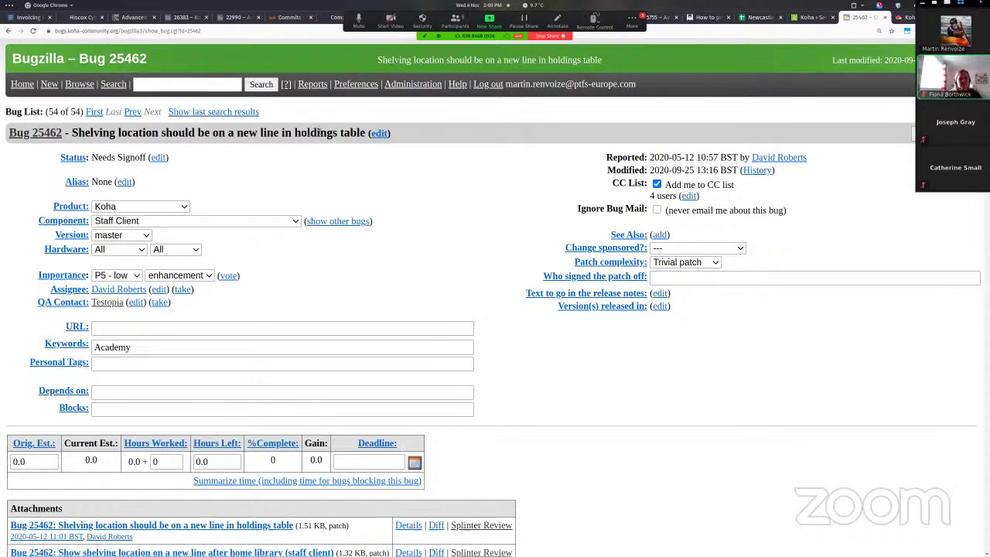
{"action": "scroll", "coordinate": [411, 166], "scroll_direction": "down", "scroll_amount": 2}
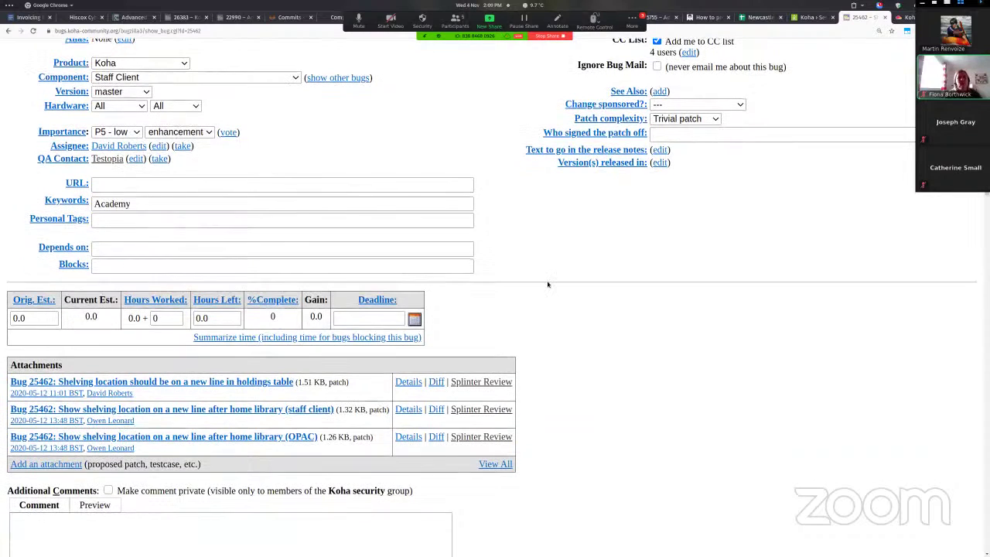
{"action": "scroll", "coordinate": [564, 310], "scroll_direction": "down", "scroll_amount": 3}
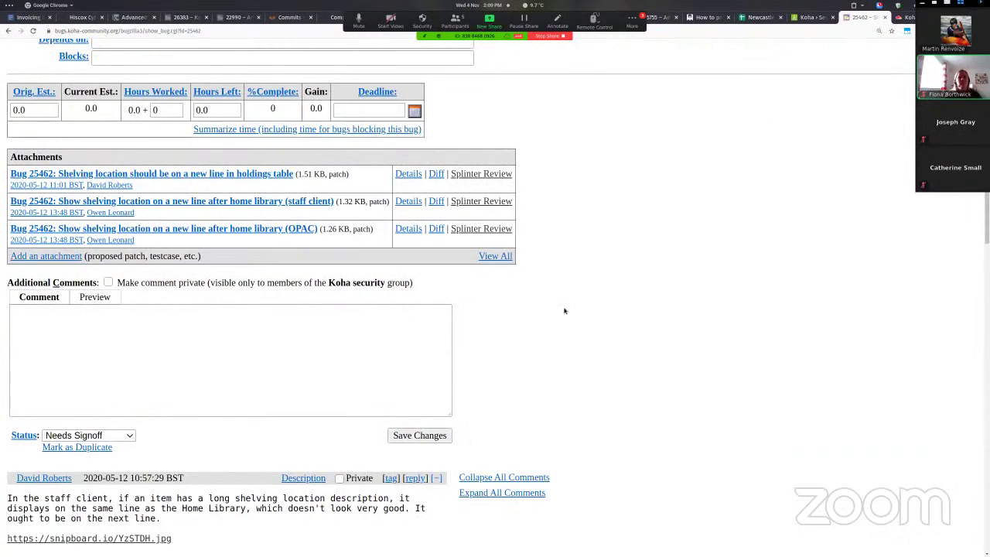
{"action": "scroll", "coordinate": [564, 311], "scroll_direction": "down", "scroll_amount": 2}
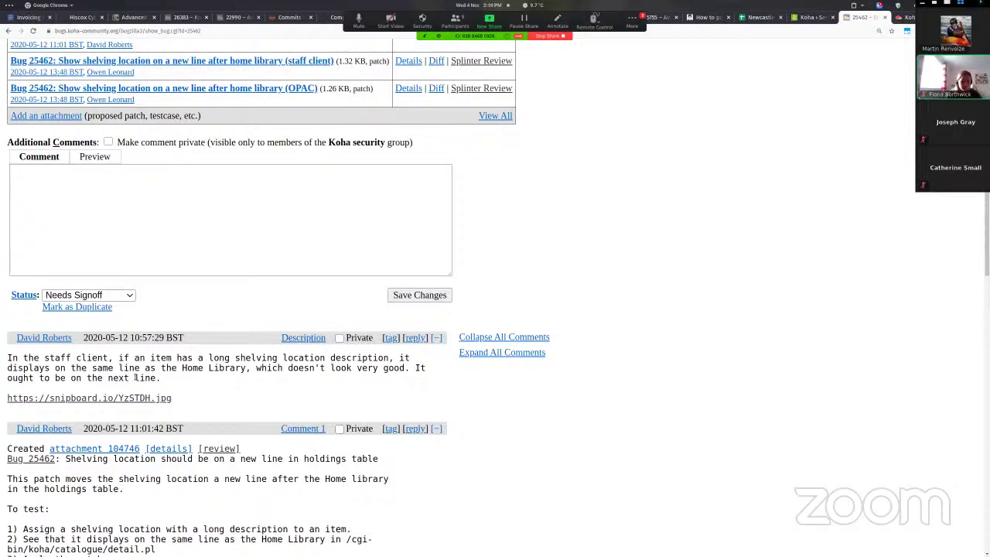
- Open the bug's Snipboard.io screenshot at full size and scroll to the holdings table
{"action": "left_click", "coordinate": [120, 398]}
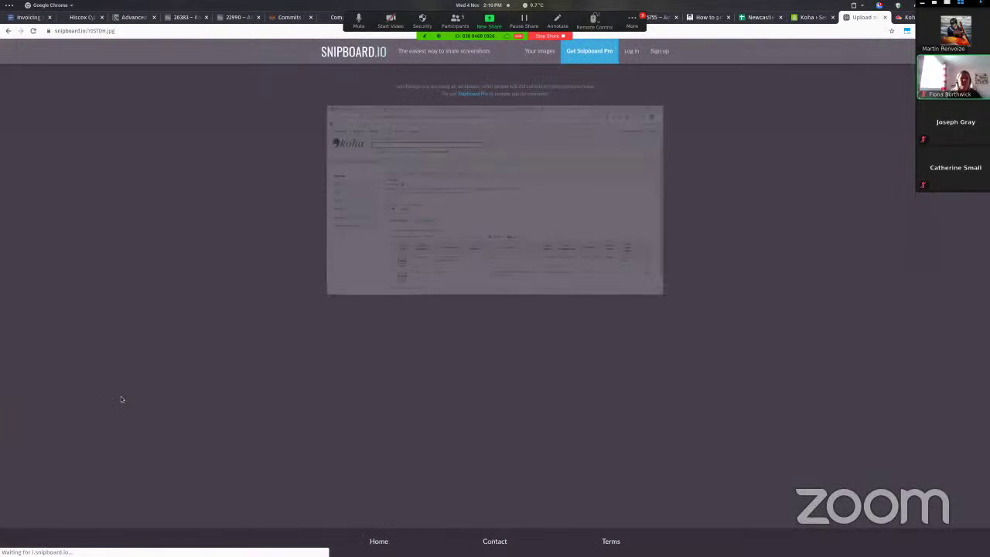
{"action": "scroll", "coordinate": [326, 343], "scroll_direction": "up", "scroll_amount": 5}
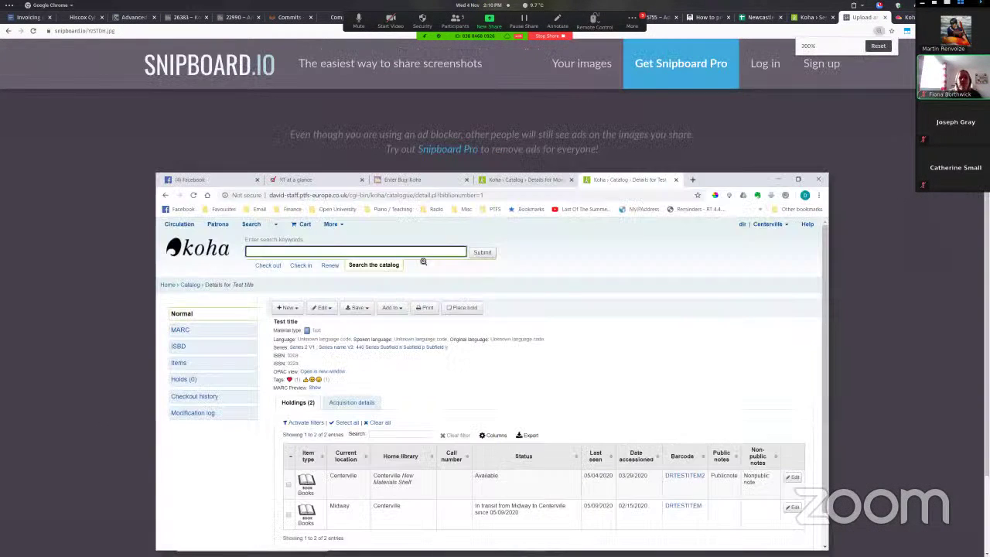
{"action": "scroll", "coordinate": [341, 427], "scroll_direction": "down", "scroll_amount": 2}
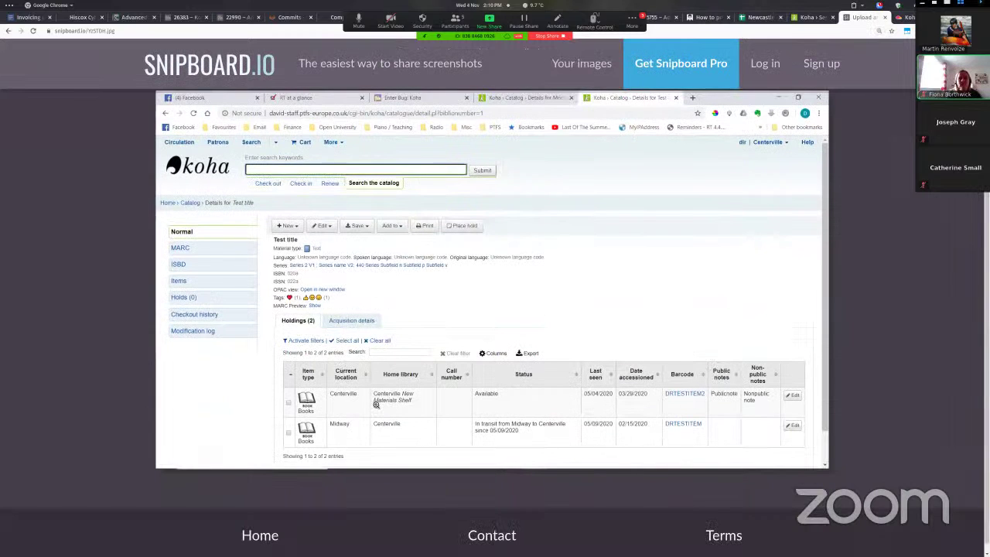
{"action": "left_click", "coordinate": [423, 406]}
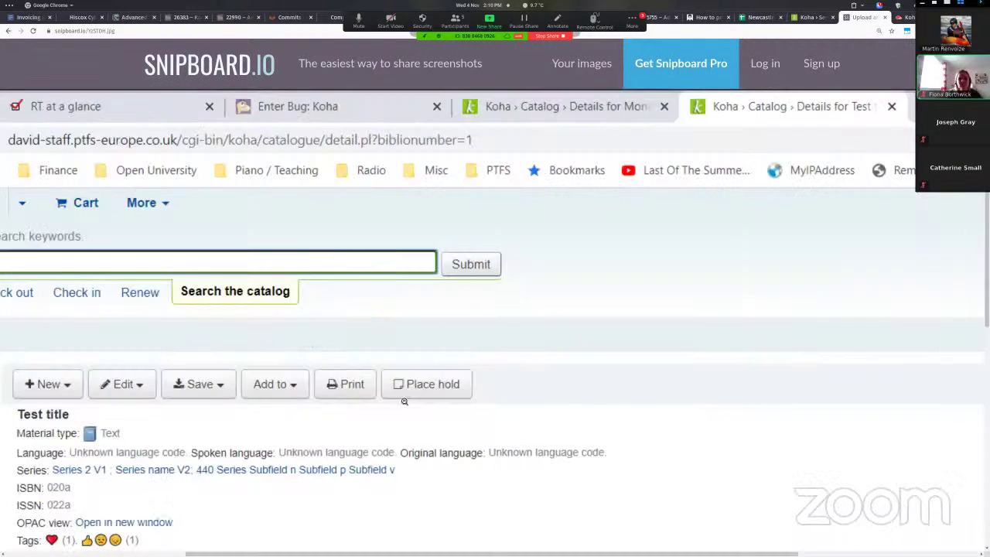
{"action": "scroll", "coordinate": [404, 401], "scroll_direction": "down", "scroll_amount": 5}
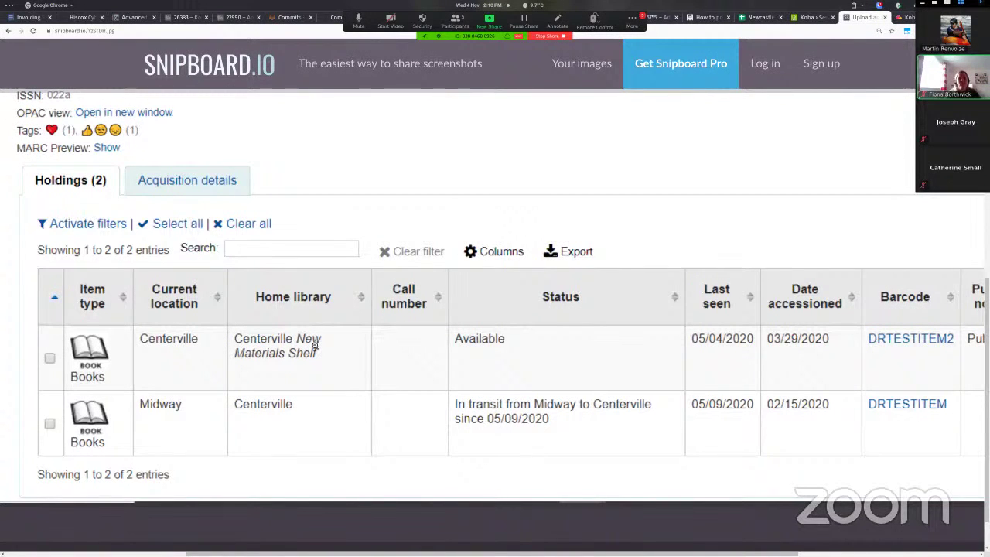
- Go back to bug 25462 and read its comments and test plan before moving to Koha Sandboxes
{"action": "left_click", "coordinate": [7, 32]}
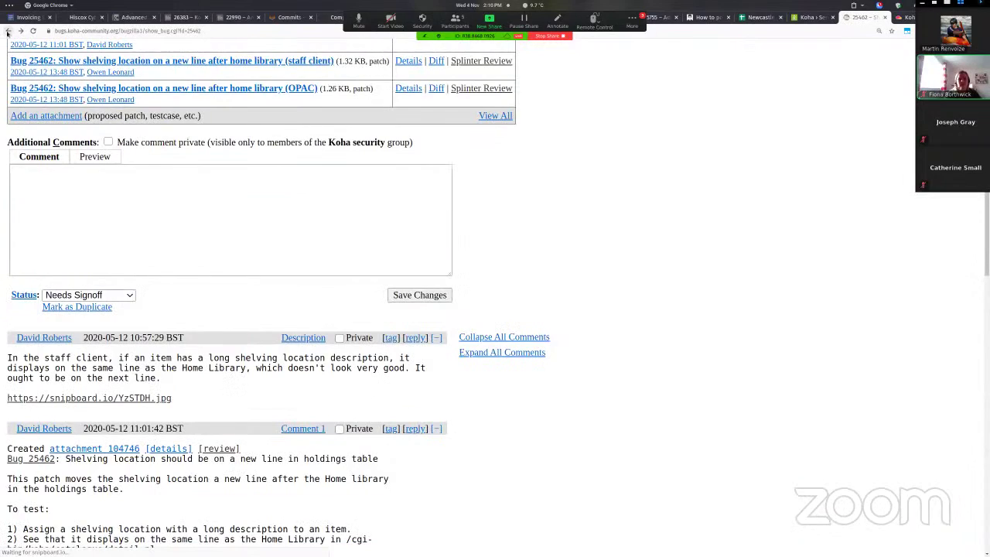
{"action": "scroll", "coordinate": [174, 331], "scroll_direction": "down", "scroll_amount": 1}
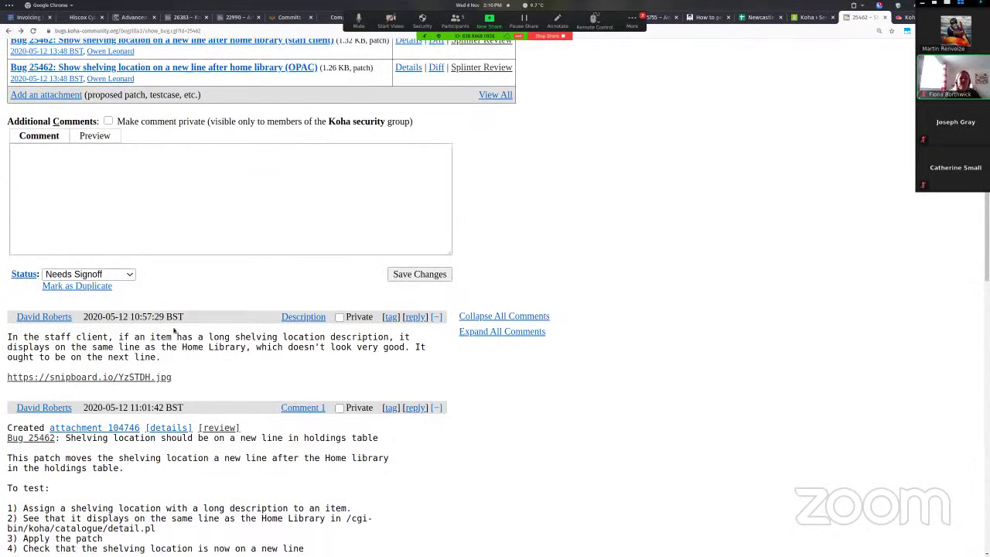
{"action": "scroll", "coordinate": [175, 331], "scroll_direction": "down", "scroll_amount": 3}
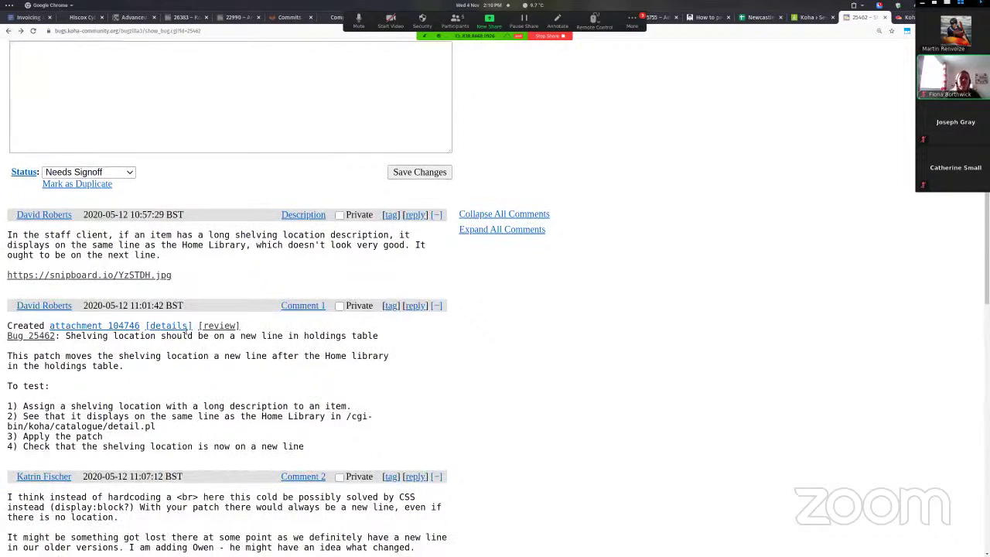
{"action": "scroll", "coordinate": [187, 329], "scroll_direction": "down", "scroll_amount": 1}
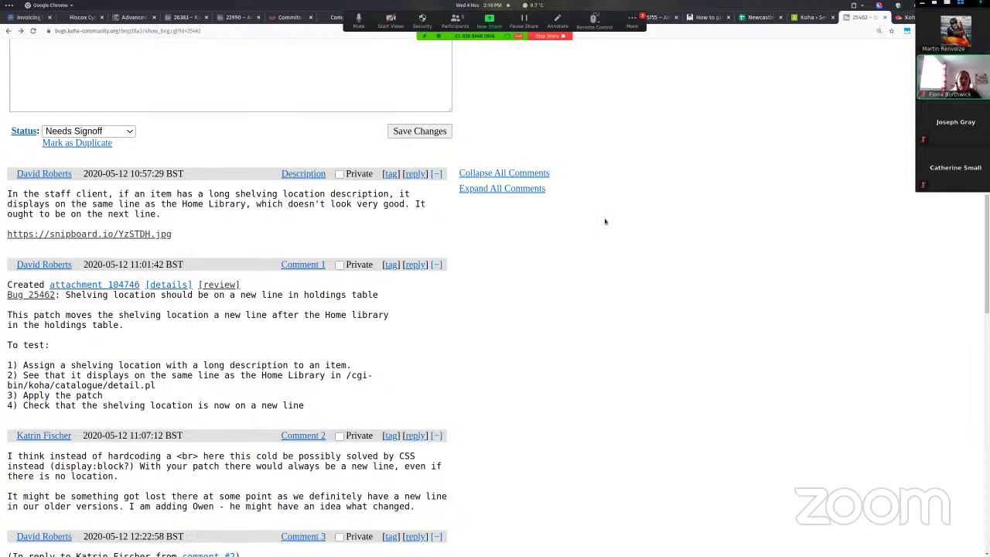
{"action": "scroll", "coordinate": [605, 222], "scroll_direction": "up", "scroll_amount": 5}
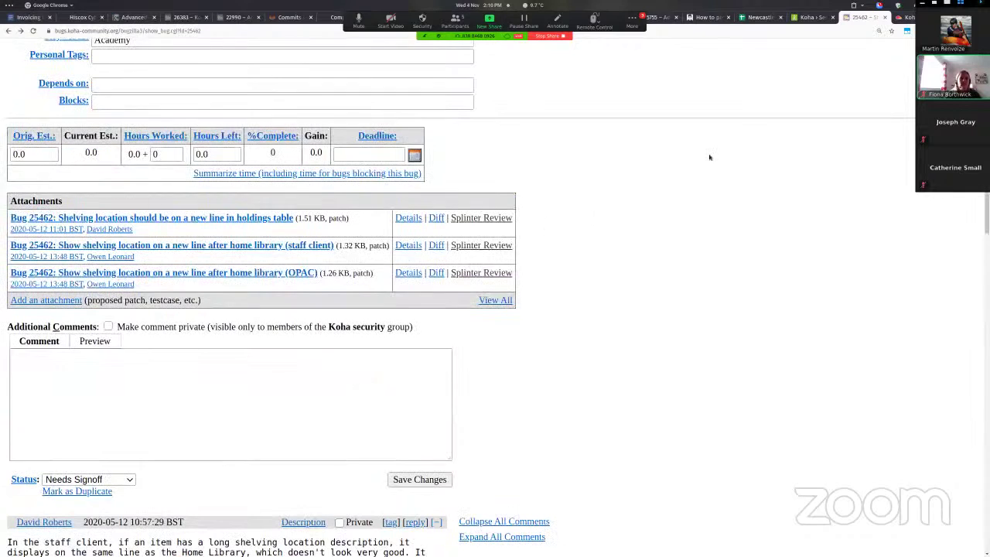
{"action": "left_click", "coordinate": [901, 17]}
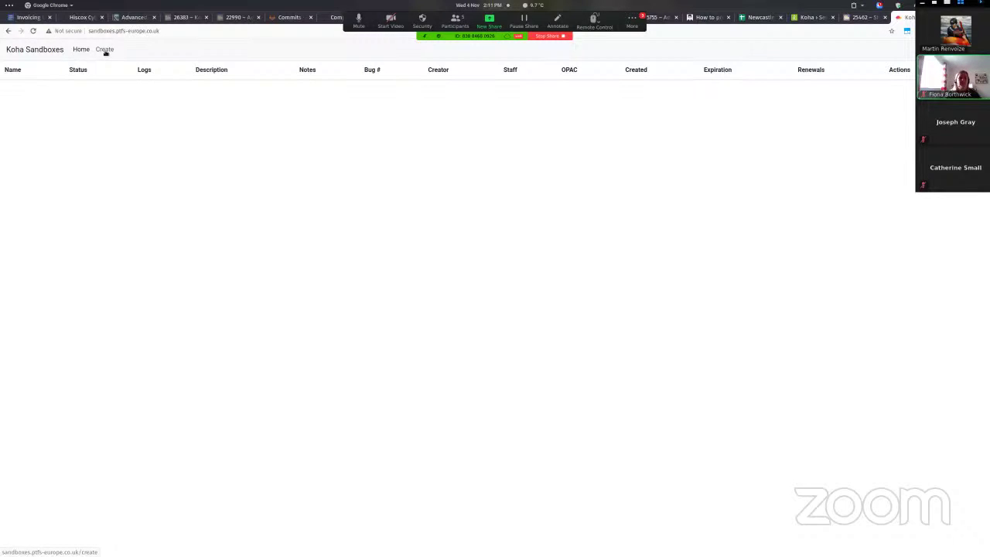
- Open the Create a sandbox form and autofill the tester's name and email
{"action": "left_click", "coordinate": [104, 50]}
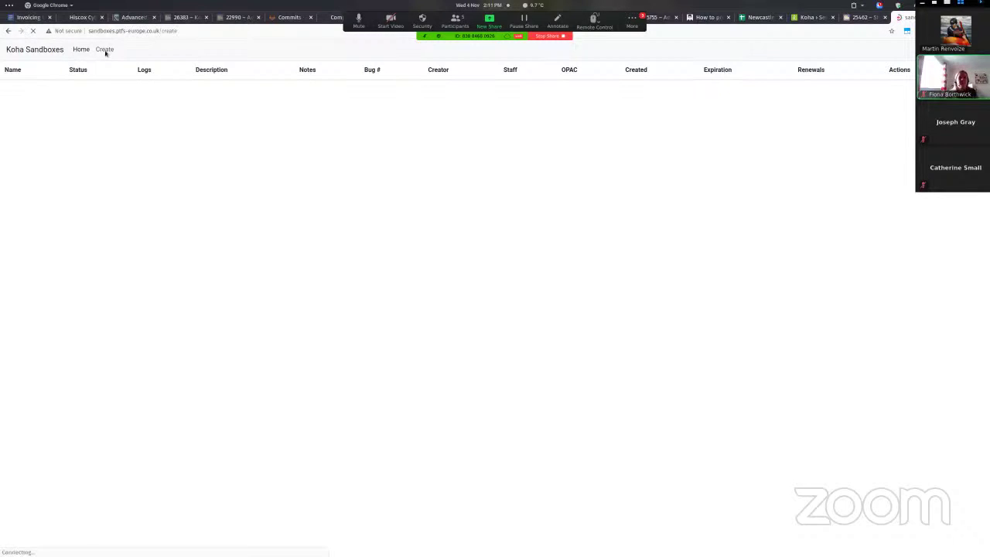
{"action": "left_click", "coordinate": [85, 49]}
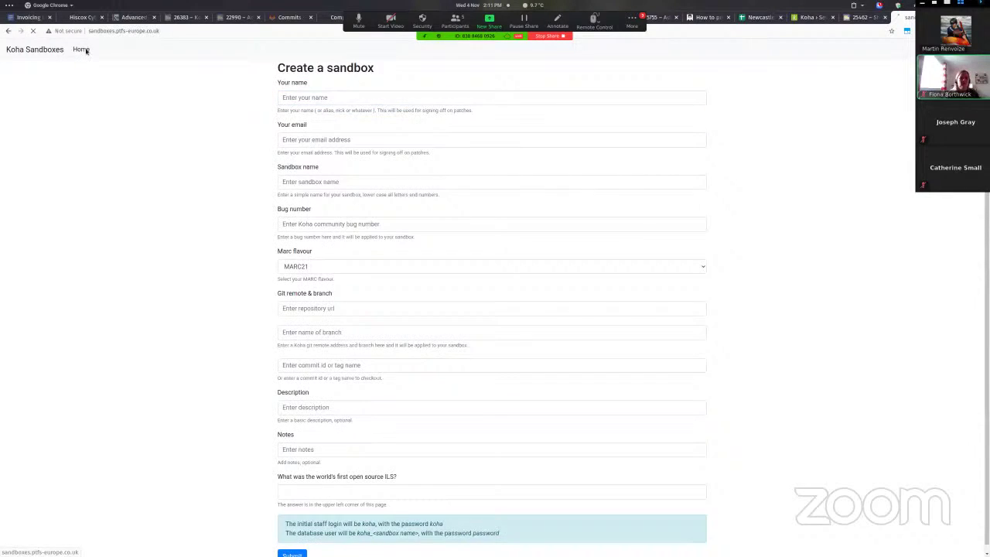
{"action": "left_click", "coordinate": [105, 49]}
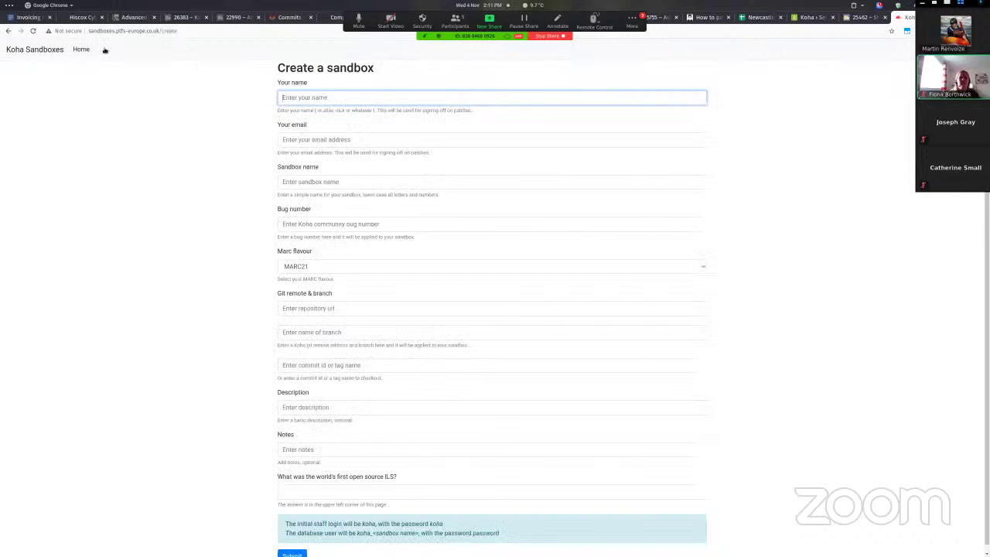
{"action": "left_click", "coordinate": [295, 98]}
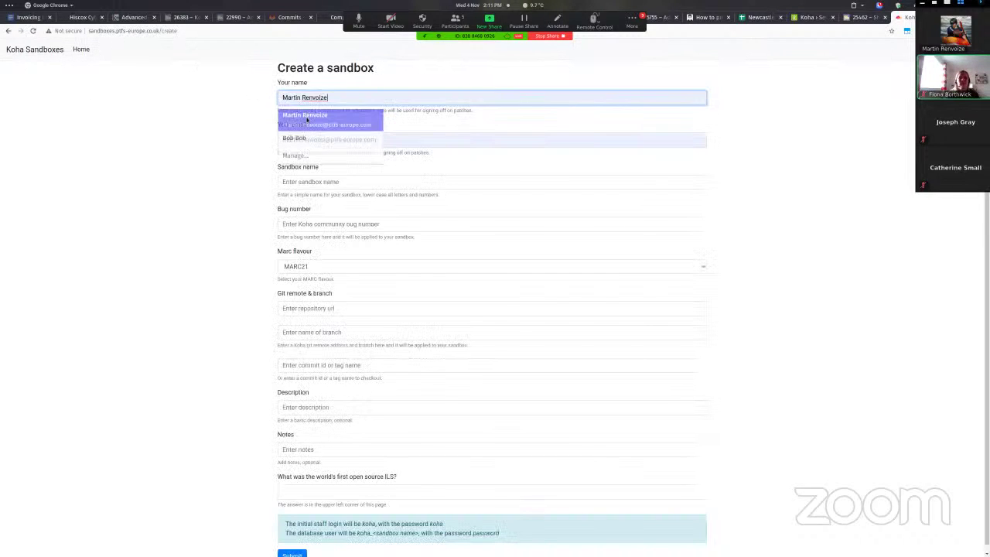
{"action": "left_click", "coordinate": [313, 118]}
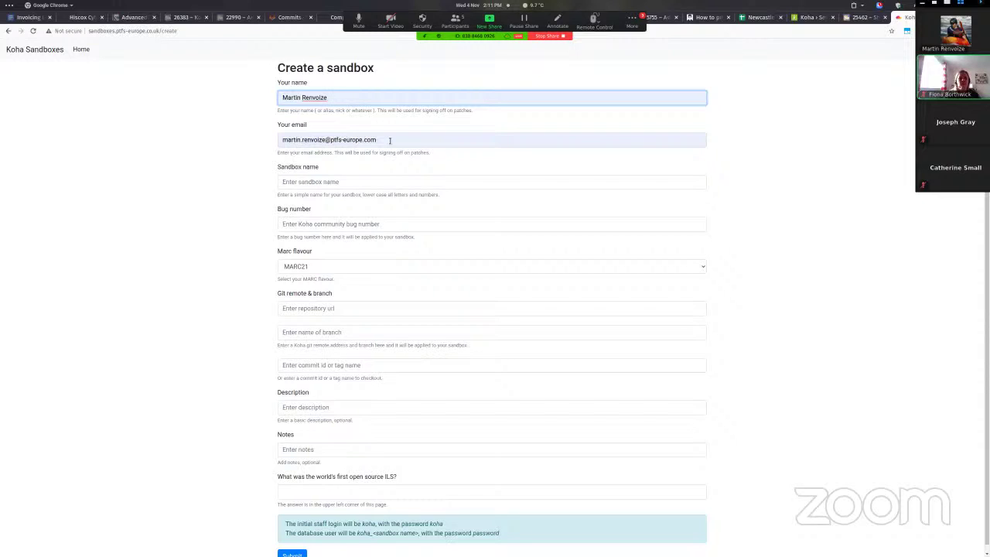
- Enter sandbox name bug25462 and answer 'koha' to the open source ILS question
{"action": "left_click", "coordinate": [345, 182]}
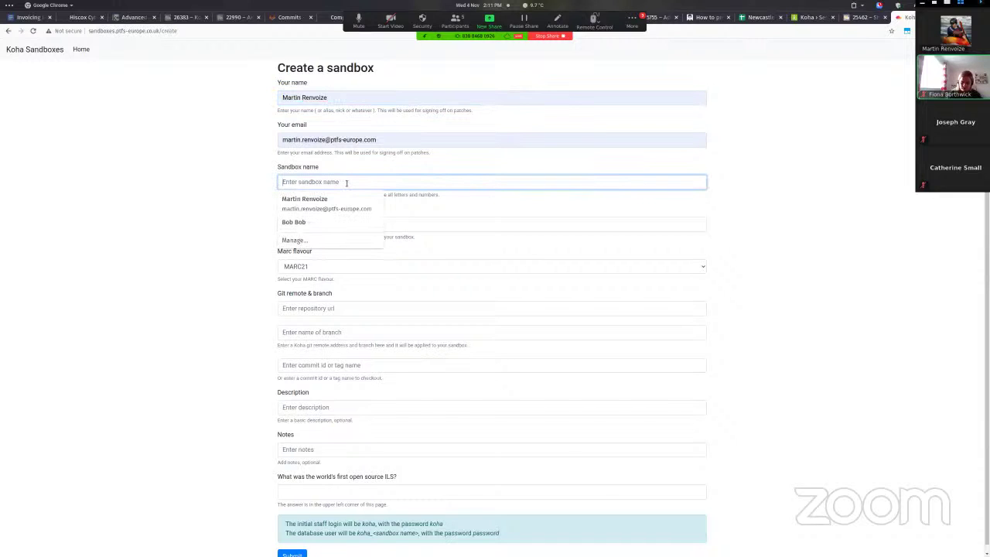
{"action": "type", "text": "bug"}
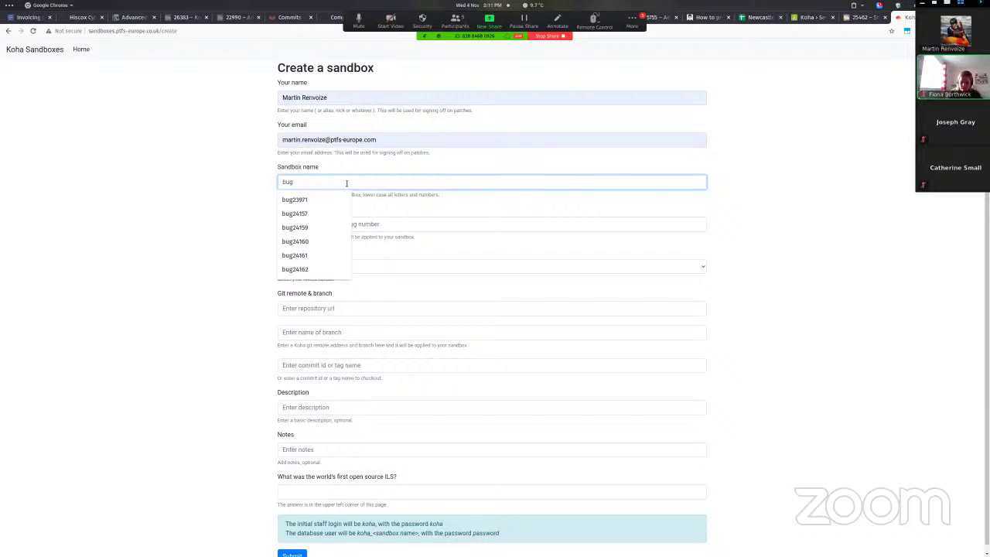
{"action": "type", "text": "25462"}
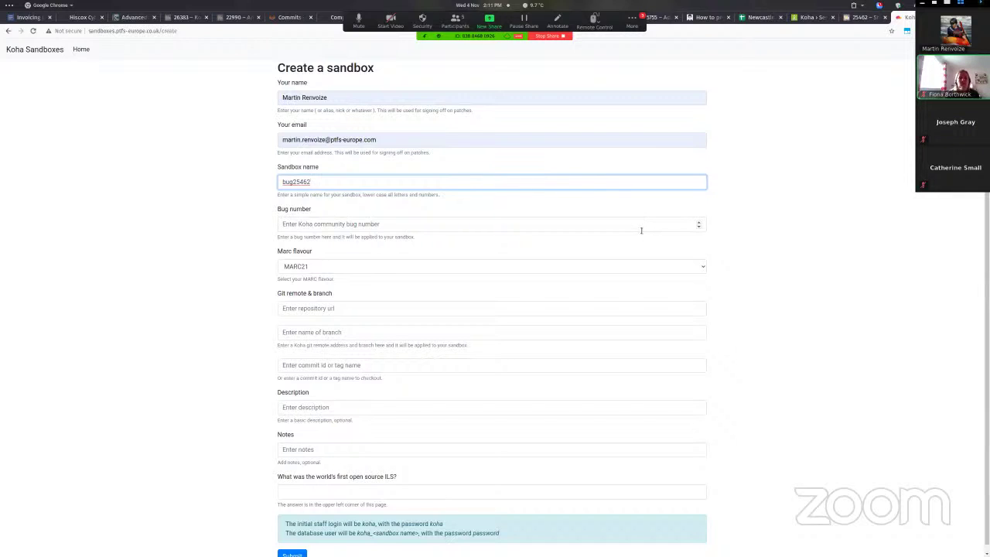
{"action": "left_click", "coordinate": [552, 221]}
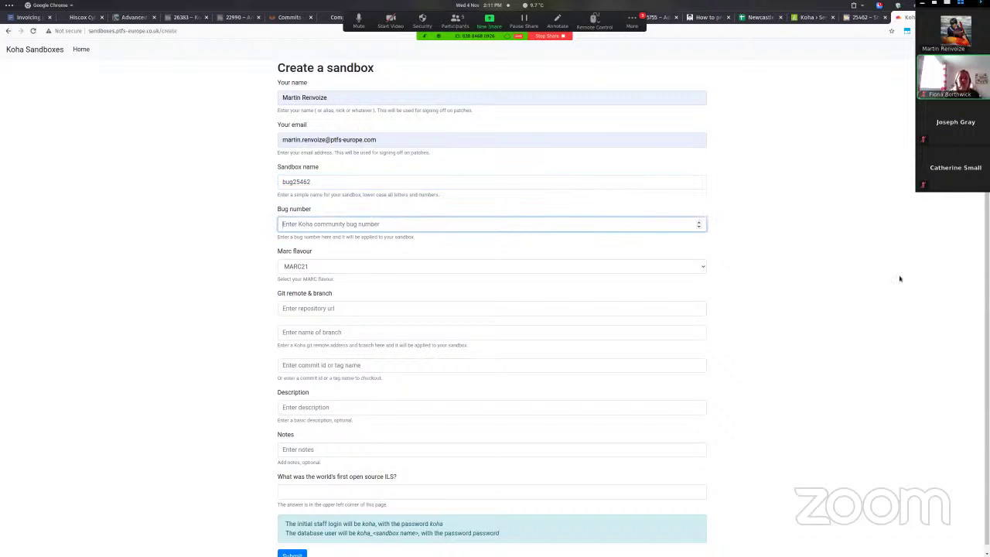
{"action": "left_click", "coordinate": [461, 490]}
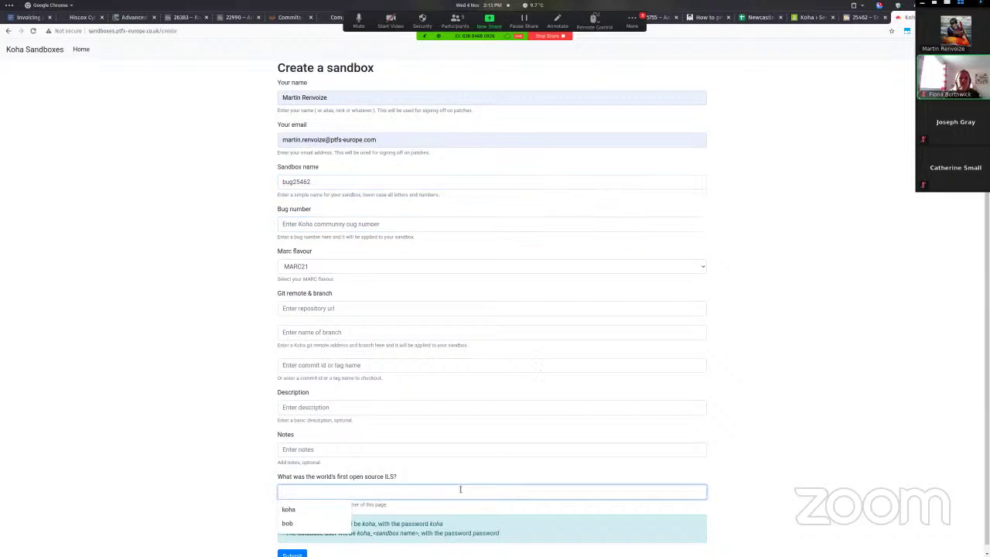
{"action": "type", "text": "koha"}
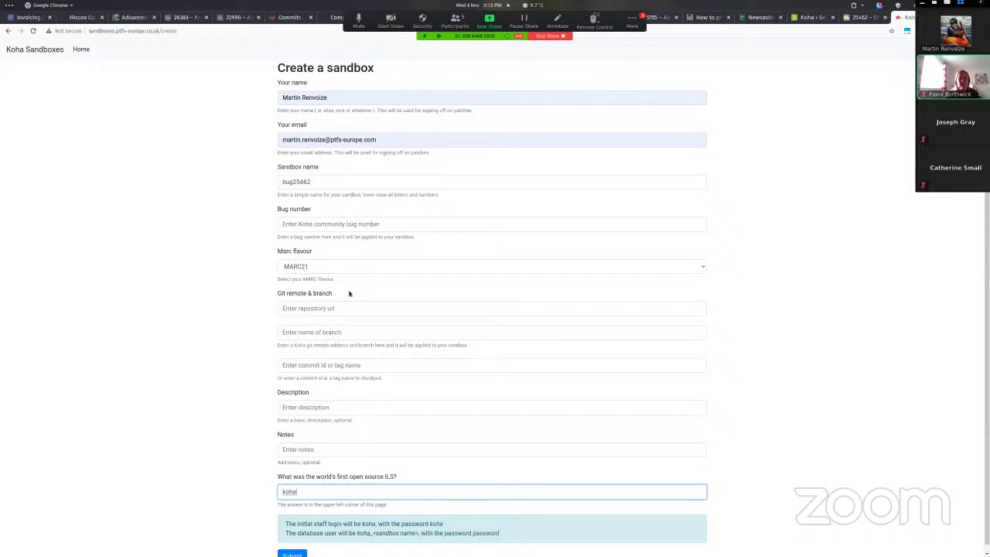
- Keep MARC21 as the flavour and add the description "I'm testing bug25462 here"
{"action": "left_click", "coordinate": [360, 268]}
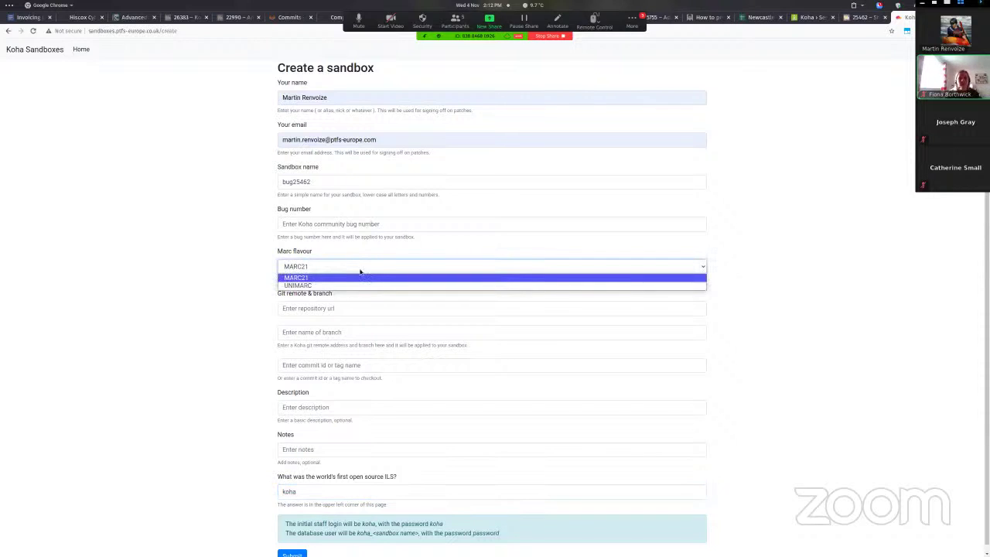
{"action": "left_click", "coordinate": [621, 277]}
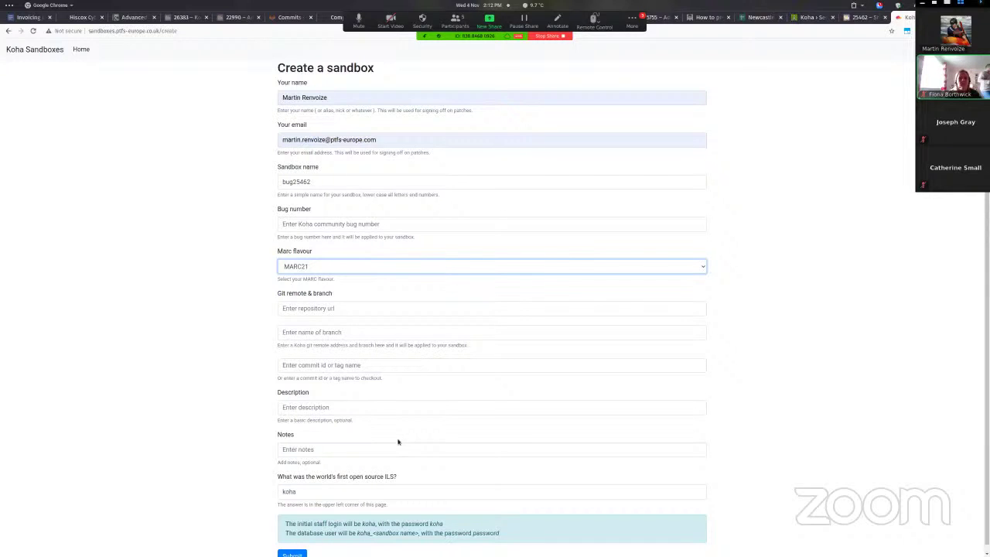
{"action": "left_click", "coordinate": [358, 407]}
{"action": "type", "text": "I'm testing bug"}
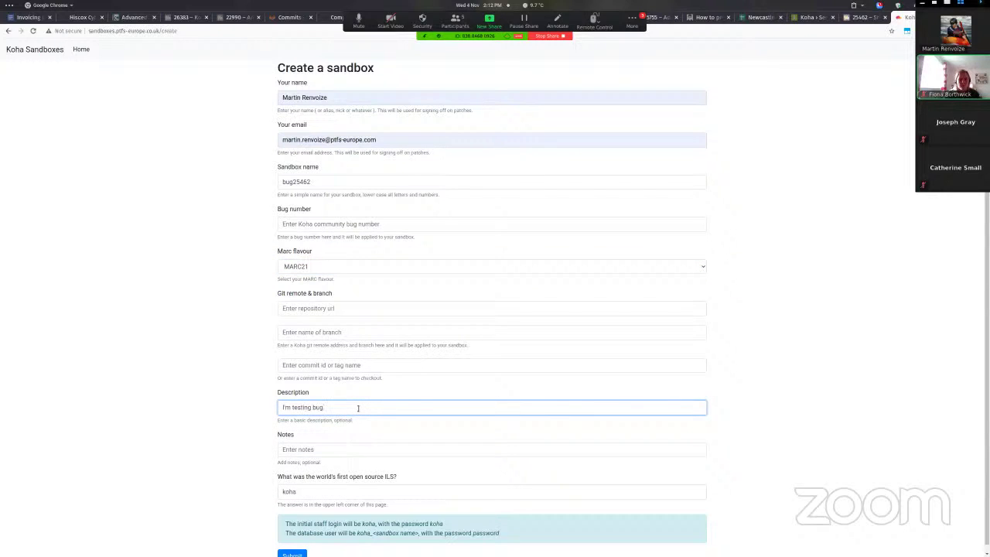
{"action": "type", "text": "25462 here"}
{"action": "scroll", "coordinate": [222, 510], "scroll_direction": "down", "scroll_amount": 1}
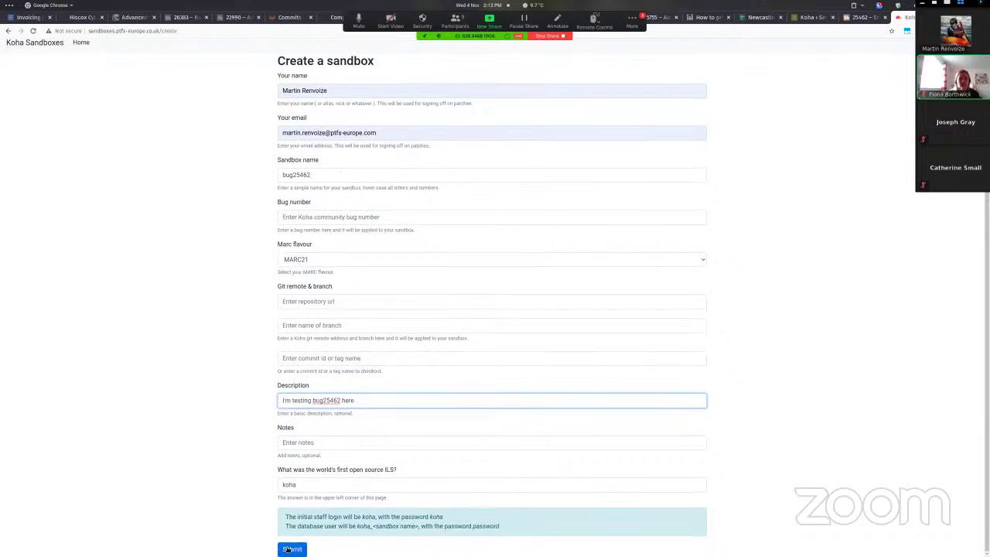
- Submit the bug25462 sandbox request, then return to the bug 25462 Bugzilla page
{"action": "left_click", "coordinate": [291, 549]}
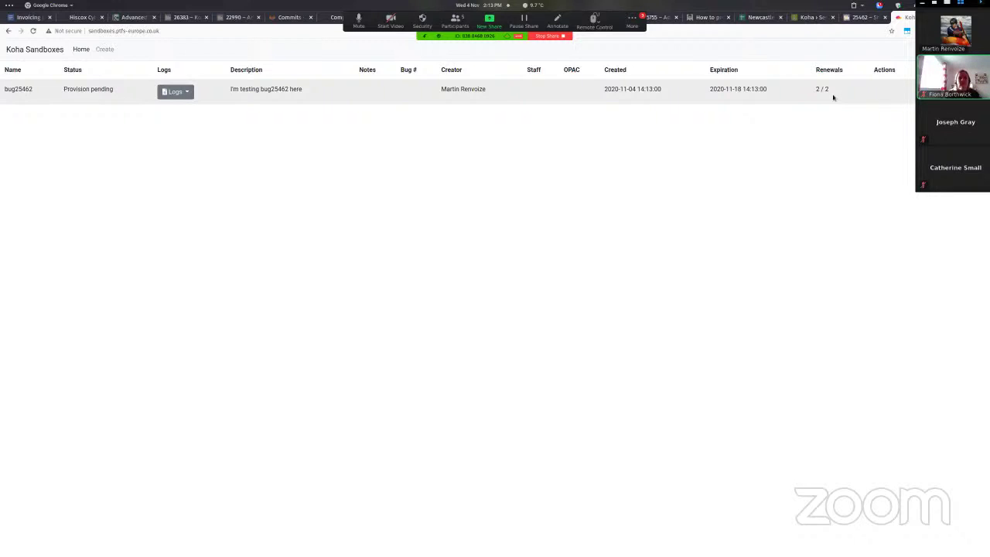
{"action": "left_click", "coordinate": [860, 17]}
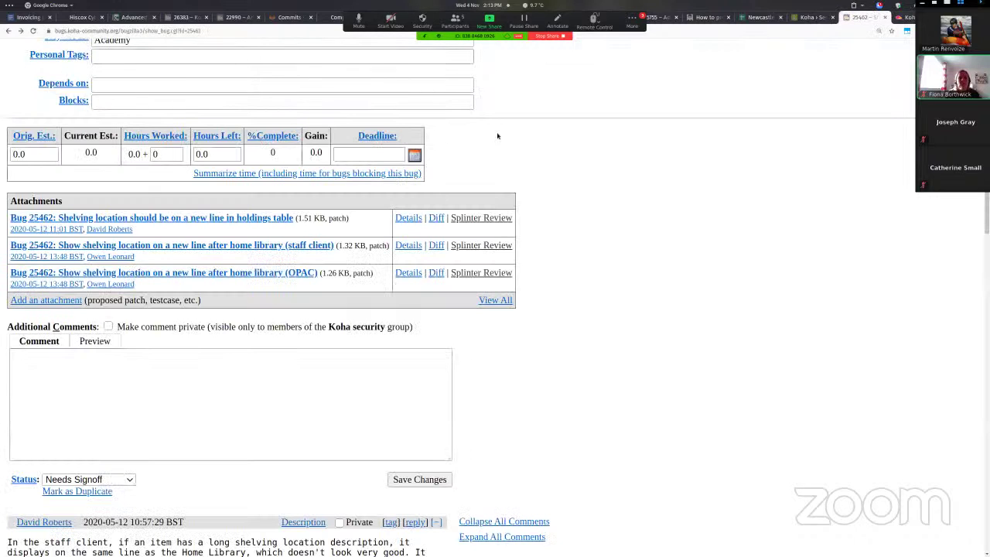
- Duplicate the bug 25462 browser tab
{"action": "right_click", "coordinate": [860, 17]}
{"action": "left_click", "coordinate": [889, 67]}
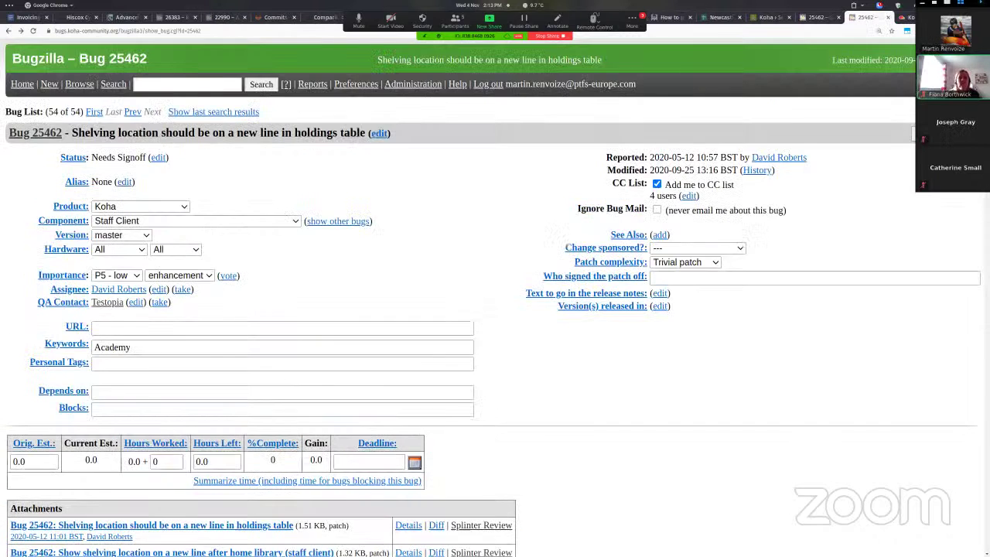
{"action": "key", "text": "super"}
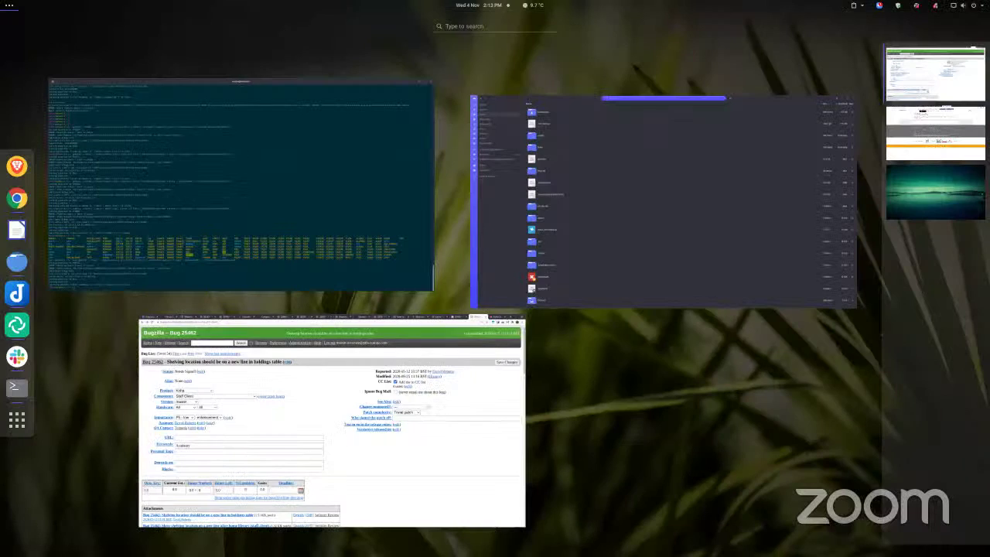
{"action": "key", "text": "super"}
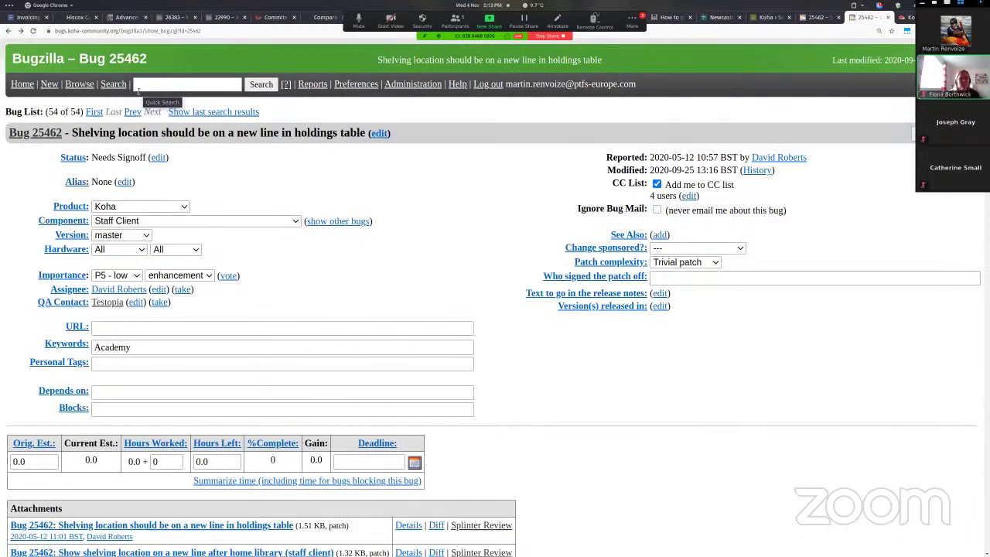
- Open the Needs Signoff bug list from the page footer, showing 174 bugs
{"action": "scroll", "coordinate": [245, 157], "scroll_direction": "down", "scroll_amount": 5}
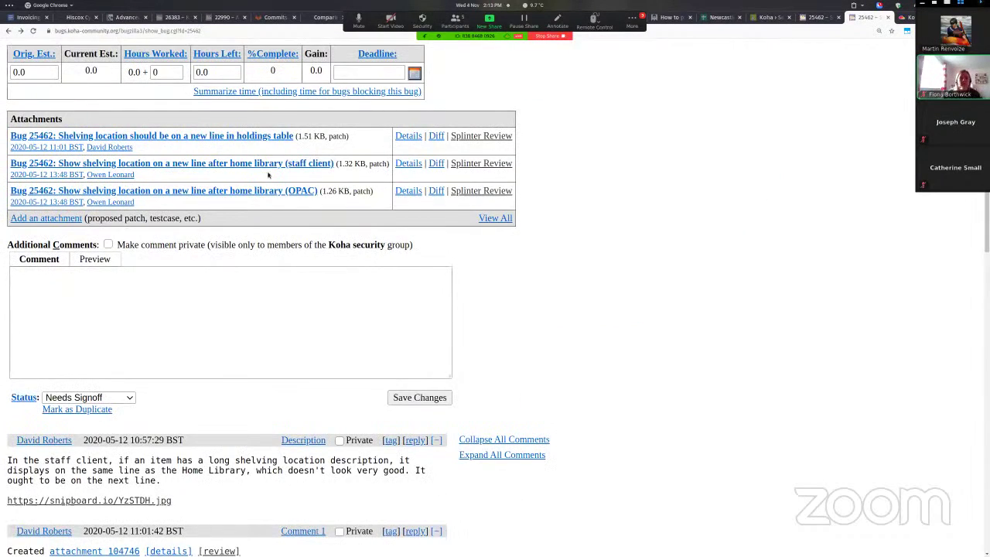
{"action": "scroll", "coordinate": [268, 176], "scroll_direction": "down", "scroll_amount": 7}
{"action": "scroll", "coordinate": [281, 177], "scroll_direction": "down", "scroll_amount": 10}
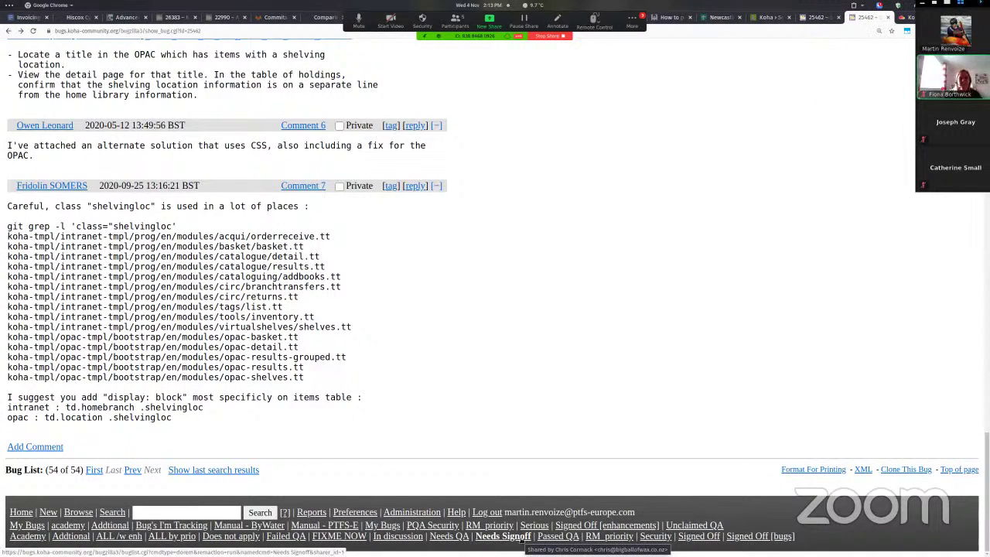
{"action": "left_click", "coordinate": [519, 536]}
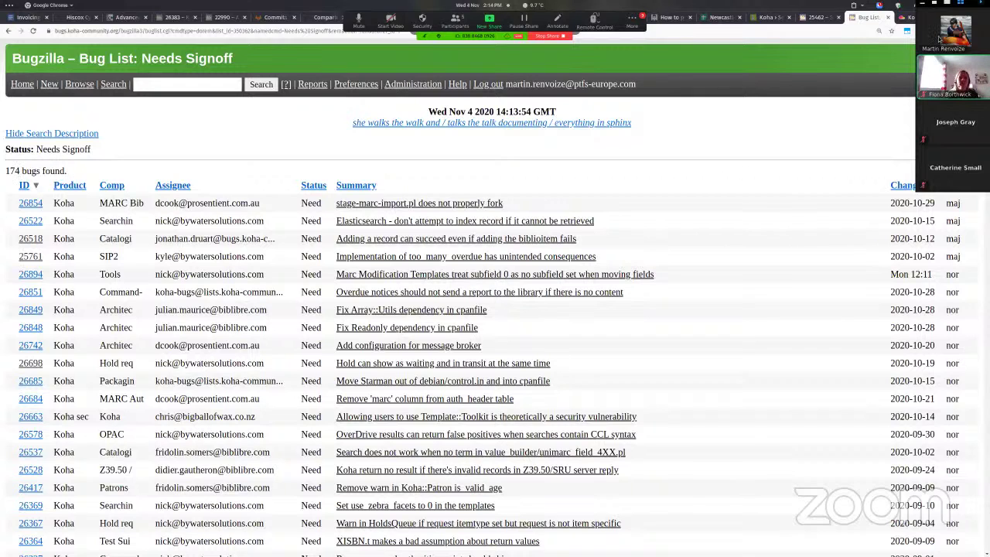
{"action": "left_click_drag", "start_coordinate": [941, 13], "coordinate": [713, 11]}
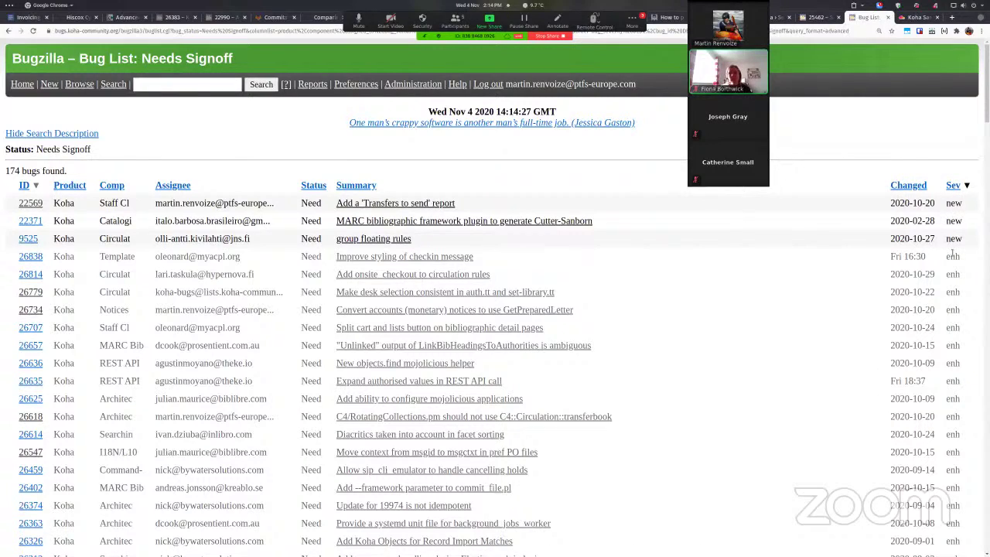
{"action": "scroll", "coordinate": [958, 261], "scroll_direction": "down", "scroll_amount": 4}
{"action": "scroll", "coordinate": [963, 269], "scroll_direction": "down", "scroll_amount": 4}
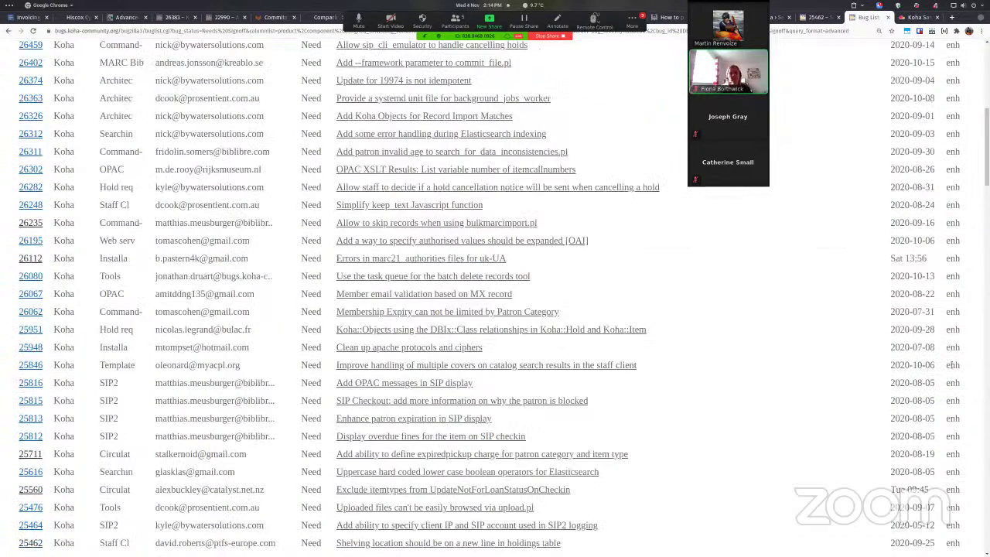
{"action": "scroll", "coordinate": [956, 364], "scroll_direction": "down", "scroll_amount": 13}
{"action": "scroll", "coordinate": [954, 357], "scroll_direction": "up", "scroll_amount": 20}
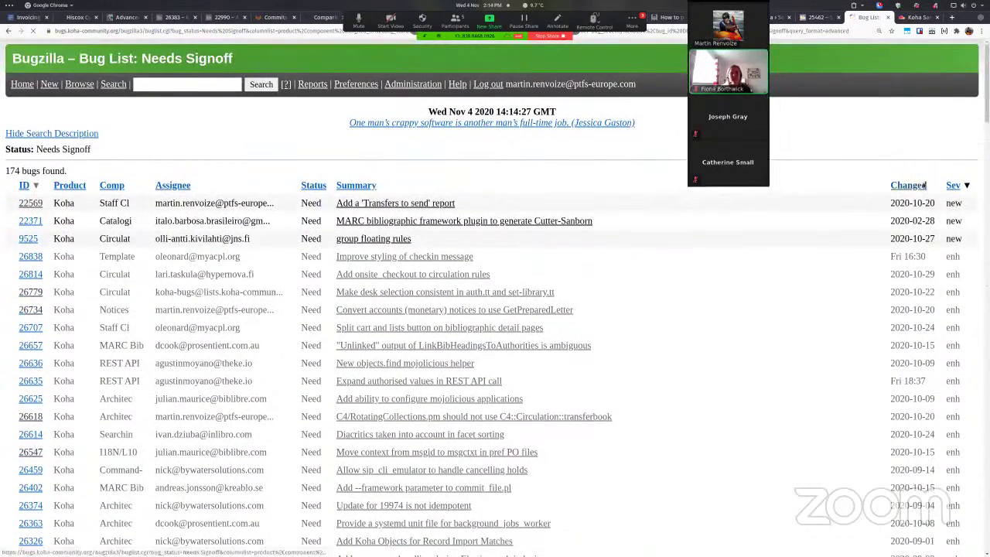
{"action": "left_click", "coordinate": [924, 186]}
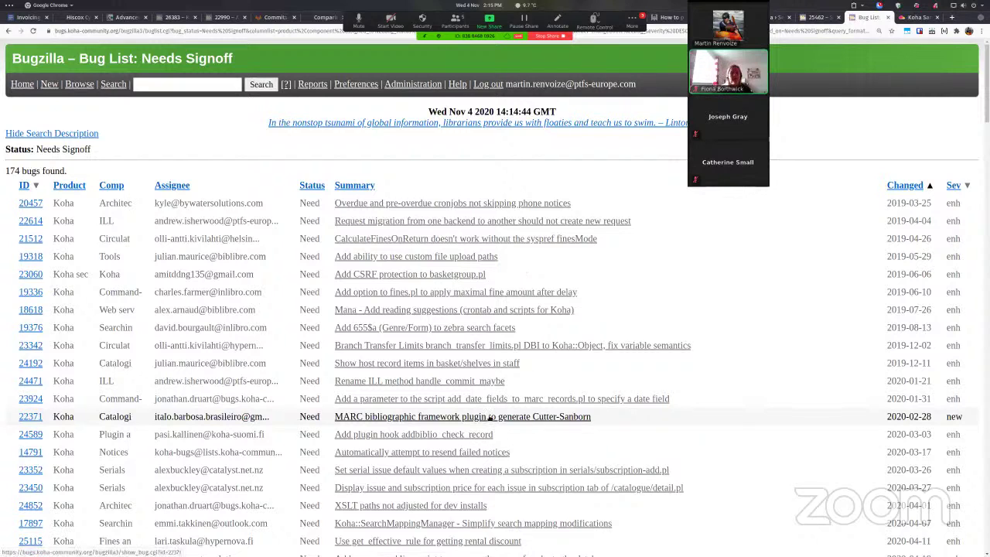
- Review the bug25462 sandbox's provision log in Koha Sandboxes, then close it
{"action": "left_click", "coordinate": [909, 17]}
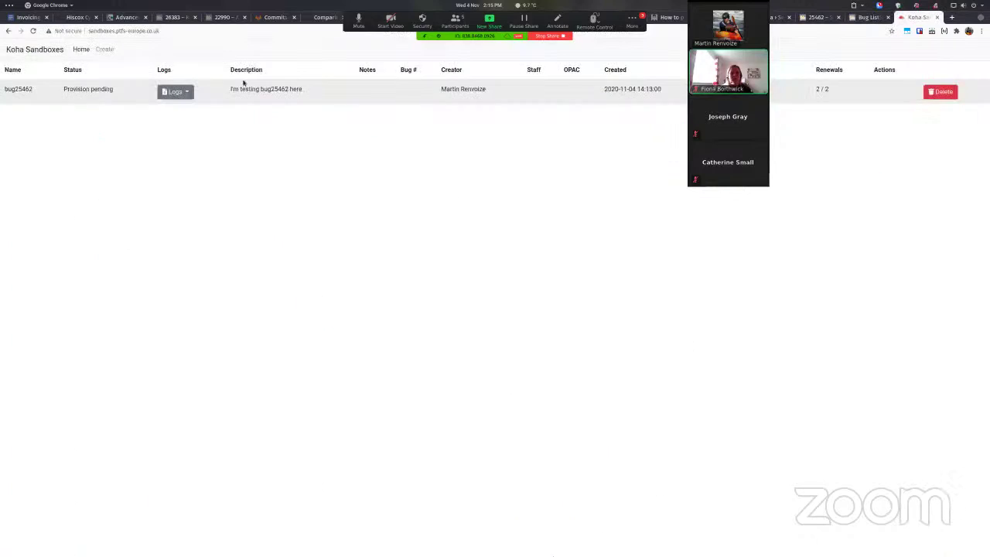
{"action": "left_click", "coordinate": [161, 93]}
{"action": "left_click", "coordinate": [181, 114]}
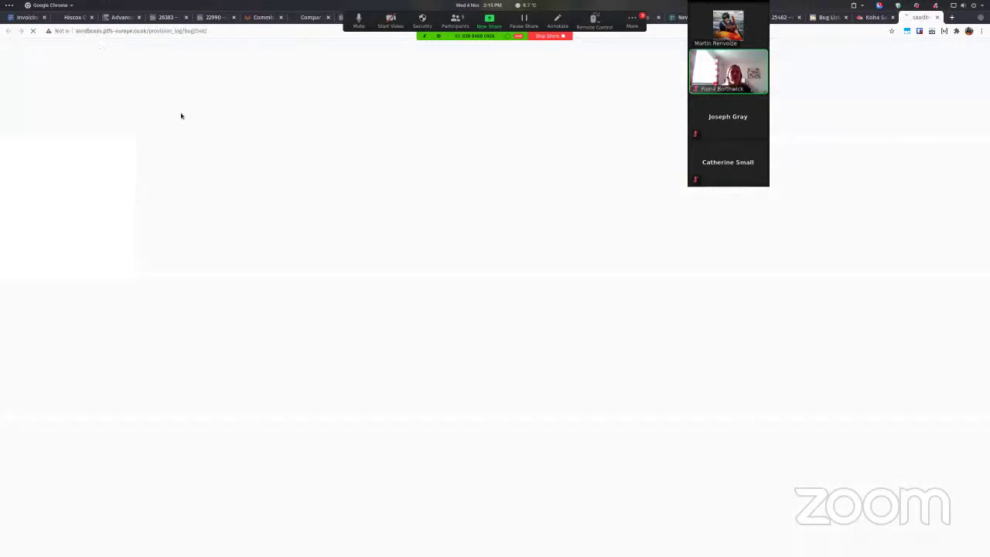
{"action": "scroll", "coordinate": [248, 375], "scroll_direction": "down", "scroll_amount": 1}
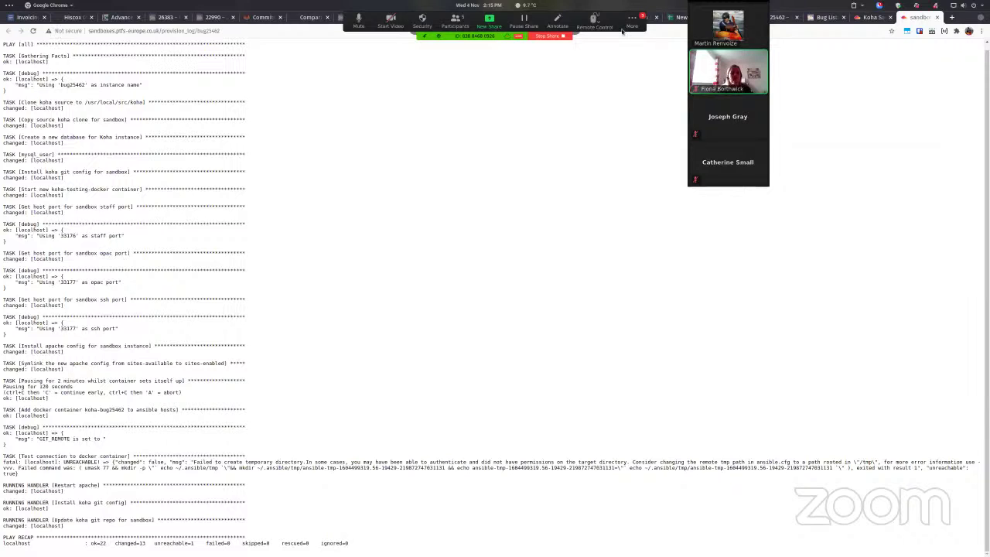
{"action": "left_click", "coordinate": [939, 17]}
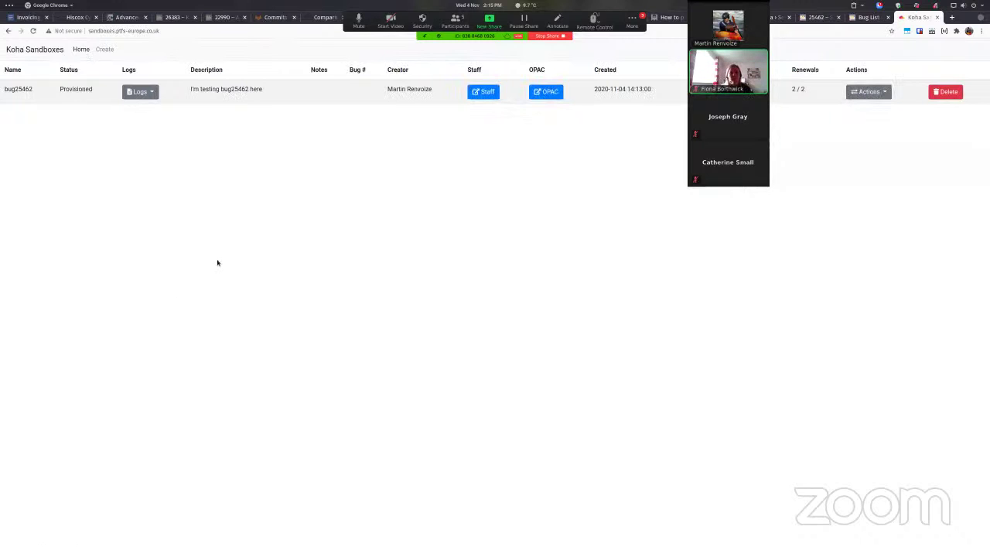
- Try the bug25462 staff site, close its 503 page, and open a new tab
{"action": "left_click", "coordinate": [477, 93]}
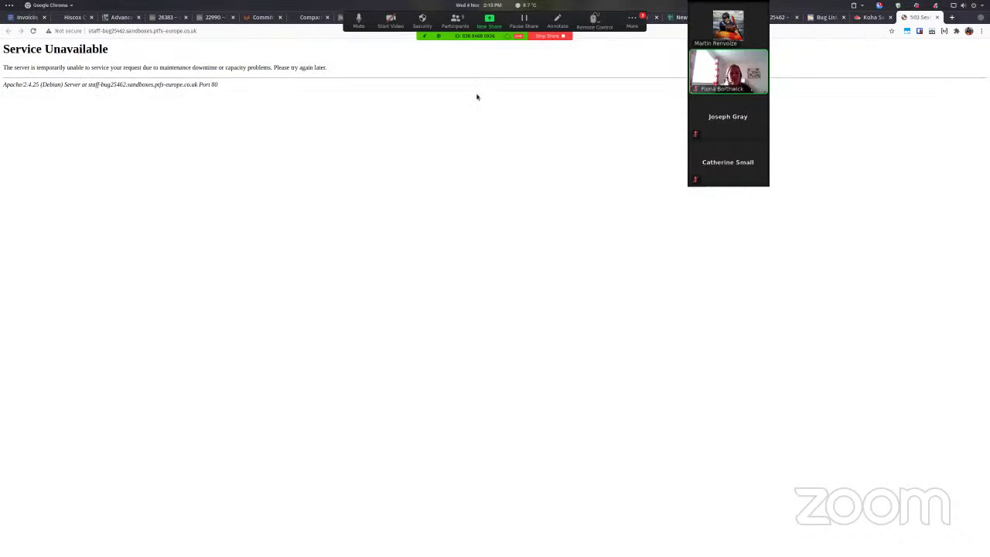
{"action": "left_click", "coordinate": [937, 17]}
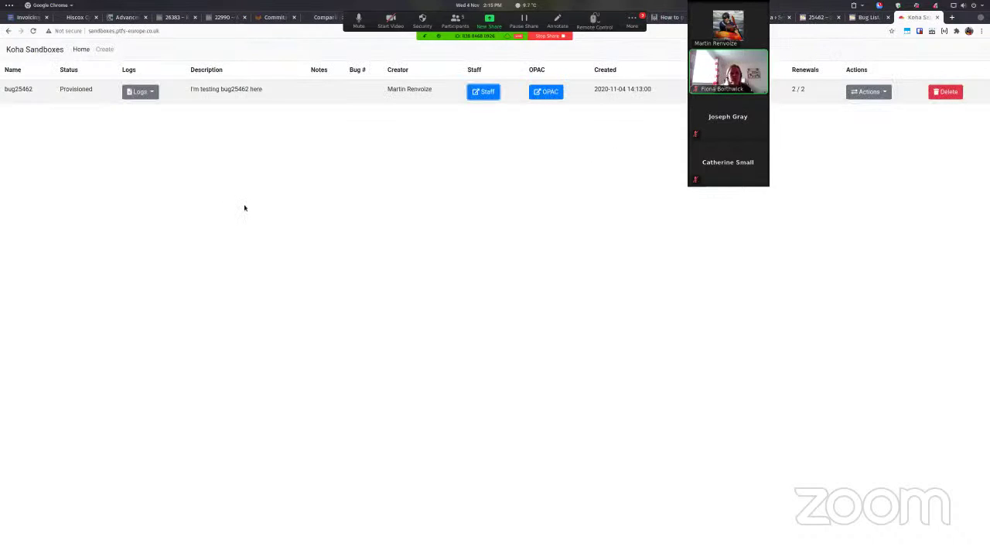
{"action": "left_click", "coordinate": [952, 17]}
- Load wiki.koha-community.org and search the wiki for sandboxes
{"action": "type", "text": "wiki.koha-community.org"}
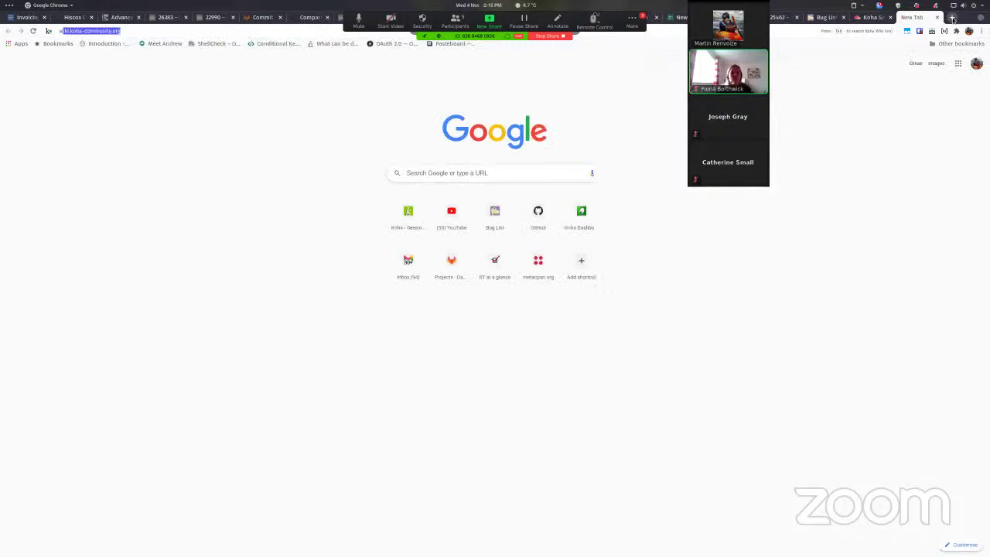
{"action": "key", "text": "Return"}
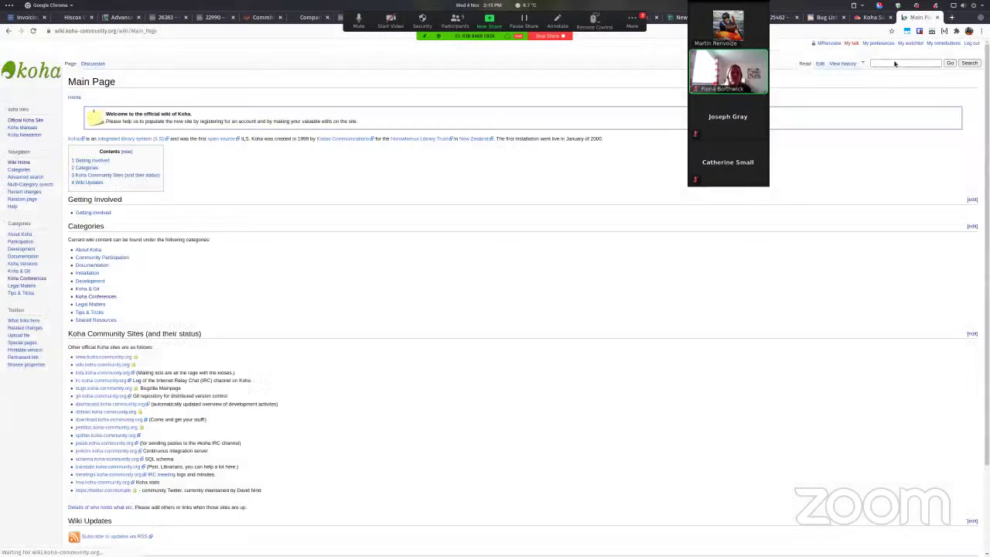
{"action": "left_click", "coordinate": [895, 63]}
{"action": "type", "text": "sandboxes"}
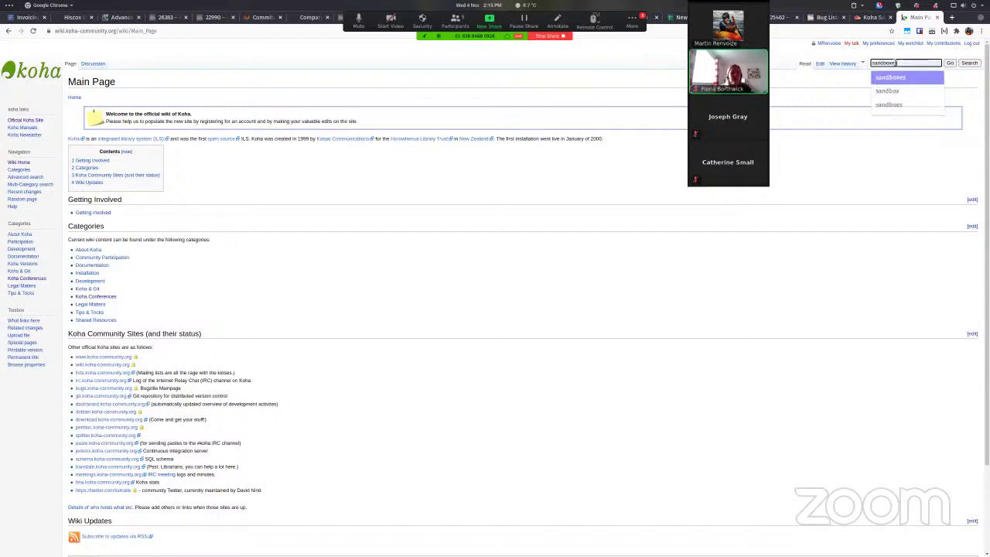
{"action": "left_click", "coordinate": [887, 76]}
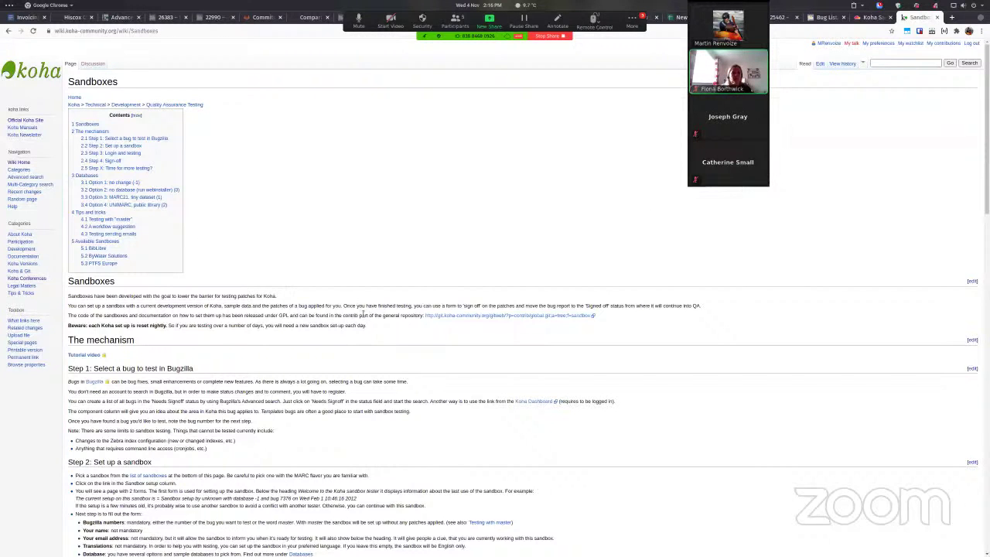
- Scroll to Available Sandboxes and follow the ByWater Solutions sb1 server link
{"action": "scroll", "coordinate": [363, 314], "scroll_direction": "down", "scroll_amount": 7}
{"action": "scroll", "coordinate": [356, 325], "scroll_direction": "up", "scroll_amount": 6}
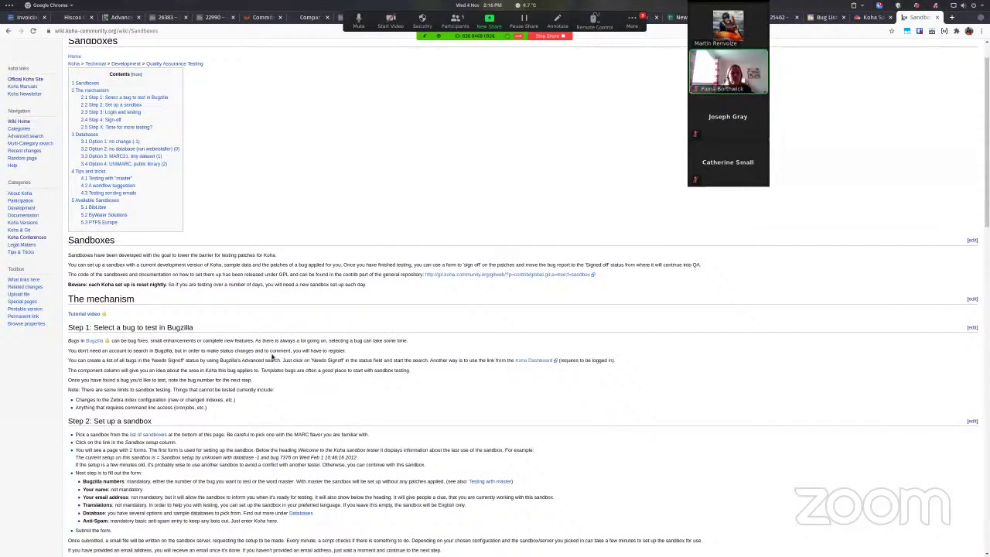
{"action": "scroll", "coordinate": [246, 268], "scroll_direction": "up", "scroll_amount": 1}
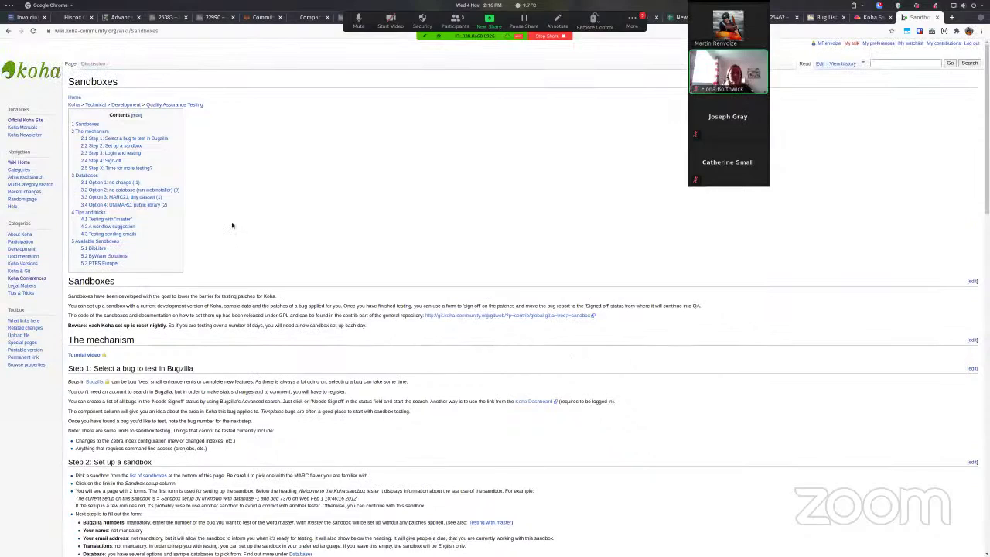
{"action": "scroll", "coordinate": [232, 225], "scroll_direction": "down", "scroll_amount": 20}
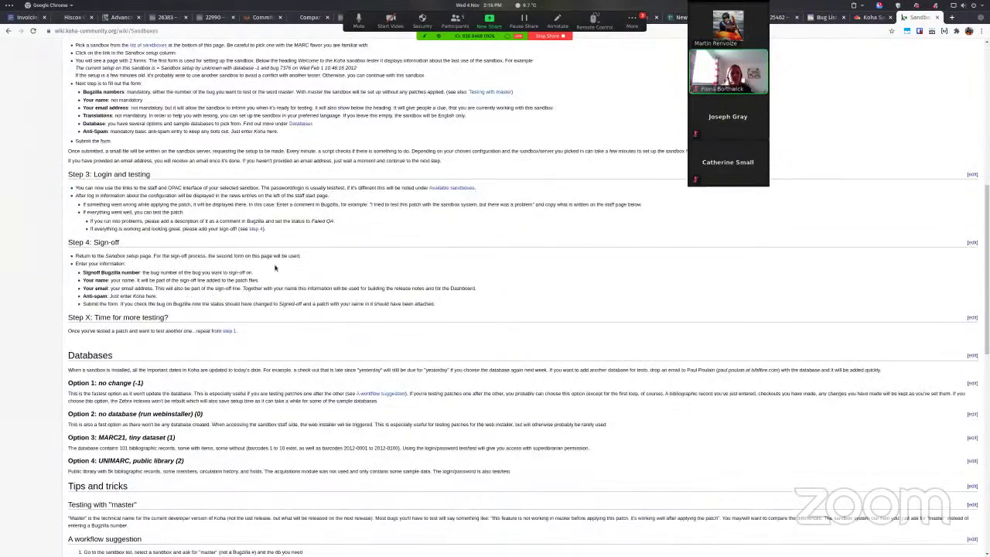
{"action": "scroll", "coordinate": [230, 373], "scroll_direction": "down", "scroll_amount": 1}
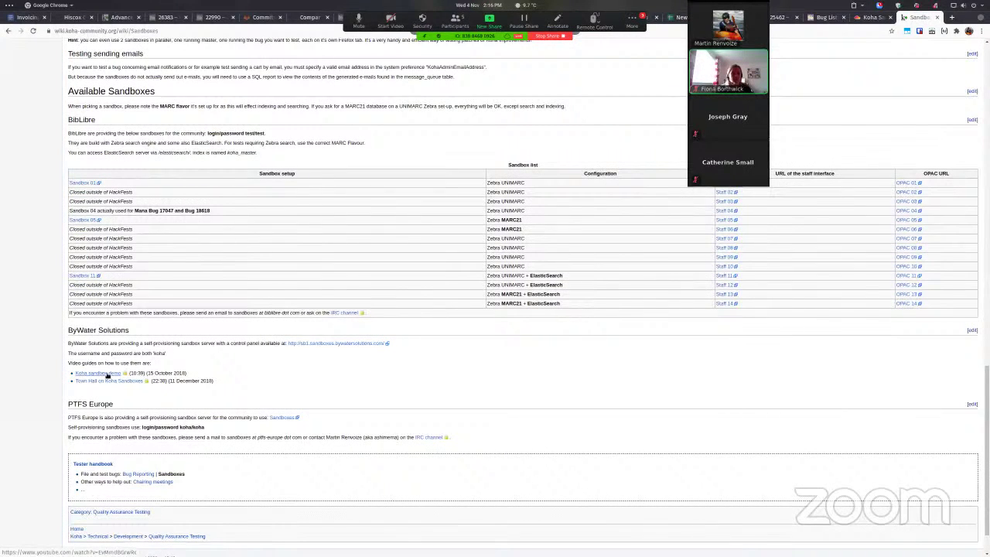
{"action": "left_click", "coordinate": [328, 345]}
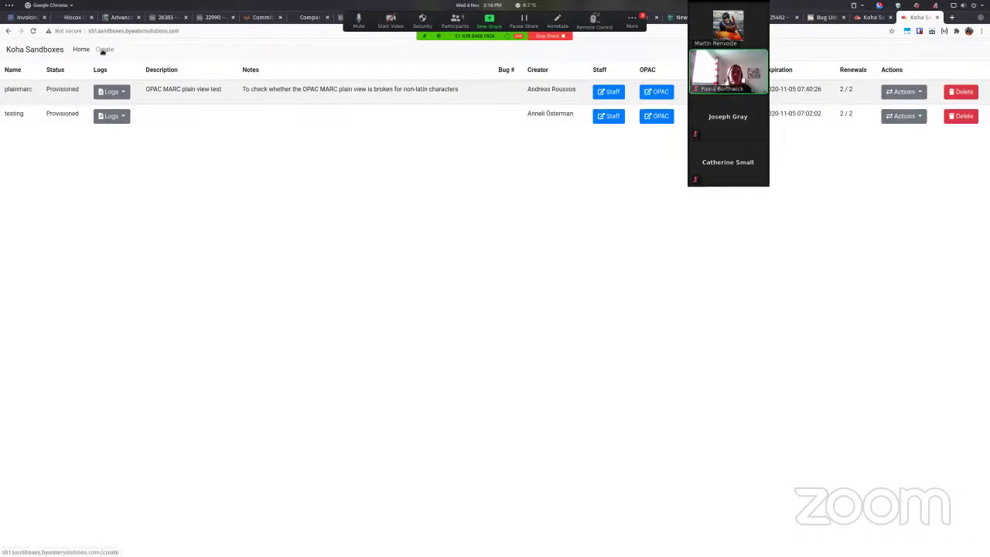
- Start a new sandbox with autofilled name and e-mail and sandbox name bug25462
{"action": "left_click", "coordinate": [103, 51]}
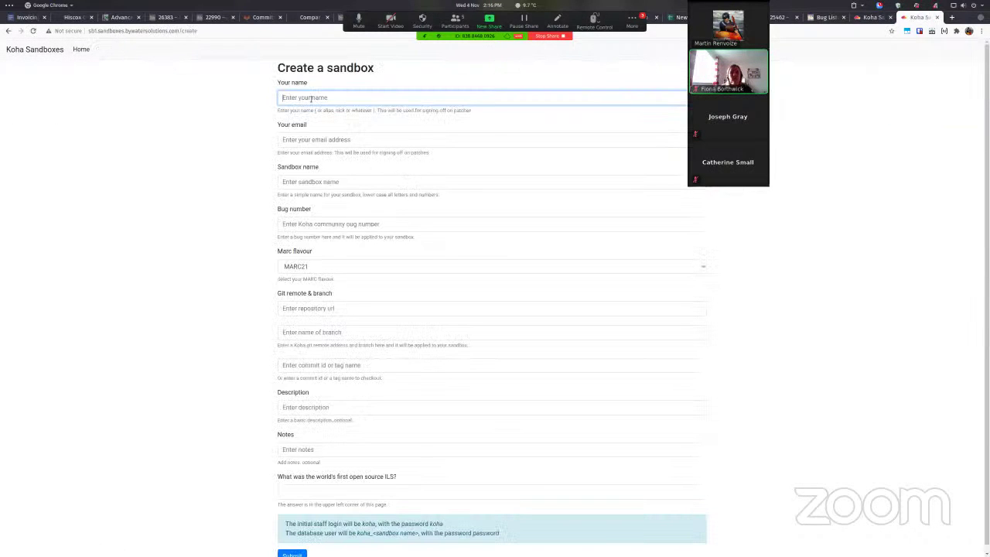
{"action": "left_click", "coordinate": [311, 98]}
{"action": "left_click", "coordinate": [312, 114]}
{"action": "left_click", "coordinate": [312, 182]}
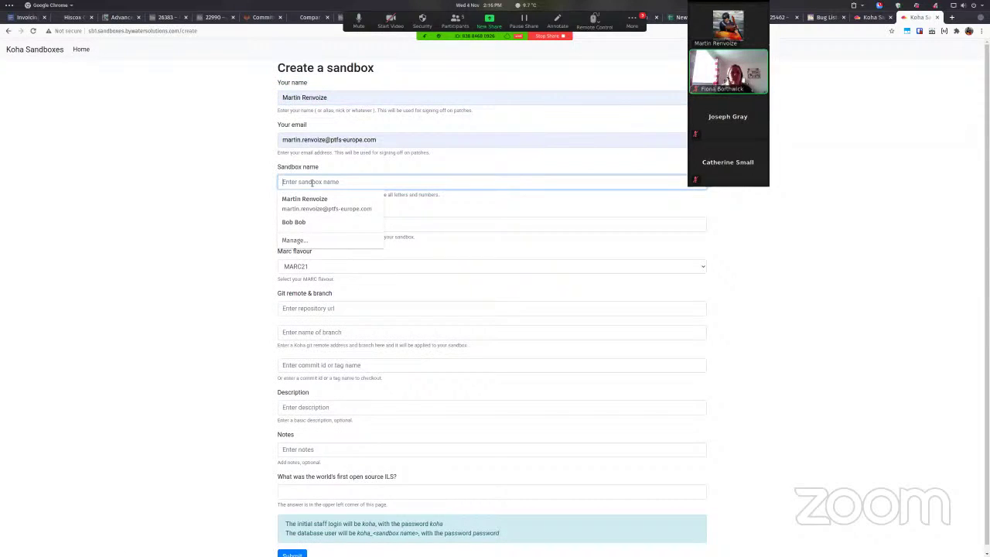
{"action": "type", "text": "bug"}
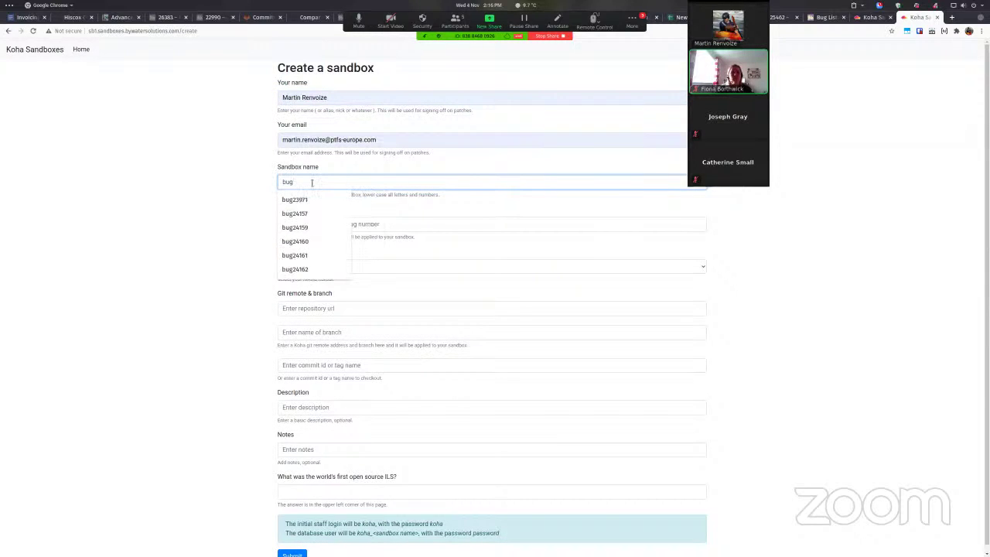
{"action": "type", "text": "25462"}
- Answer 'koha' to the anti-spam question, submit the request, and return to Bugzilla
{"action": "scroll", "coordinate": [348, 232], "scroll_direction": "down", "scroll_amount": 1}
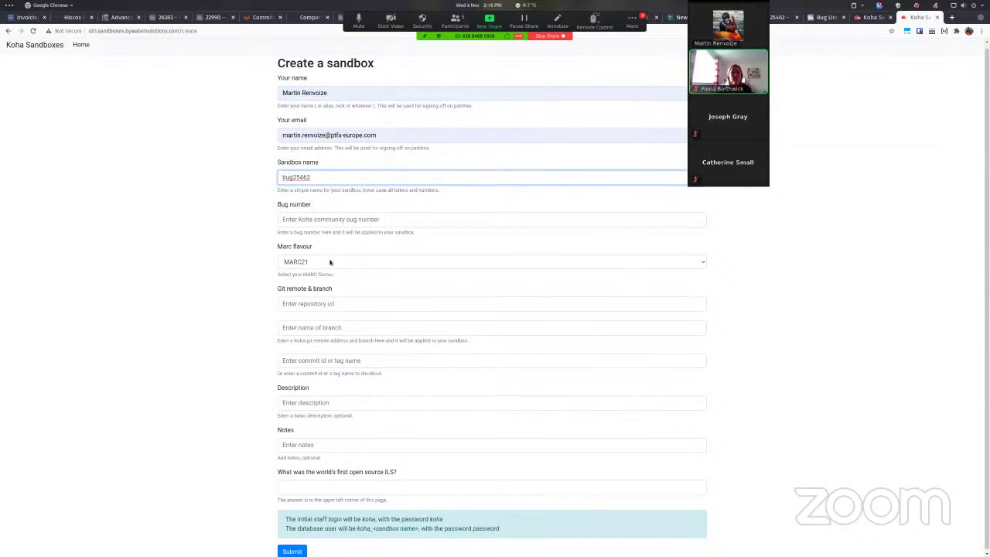
{"action": "left_click", "coordinate": [320, 485]}
{"action": "type", "text": "koha"}
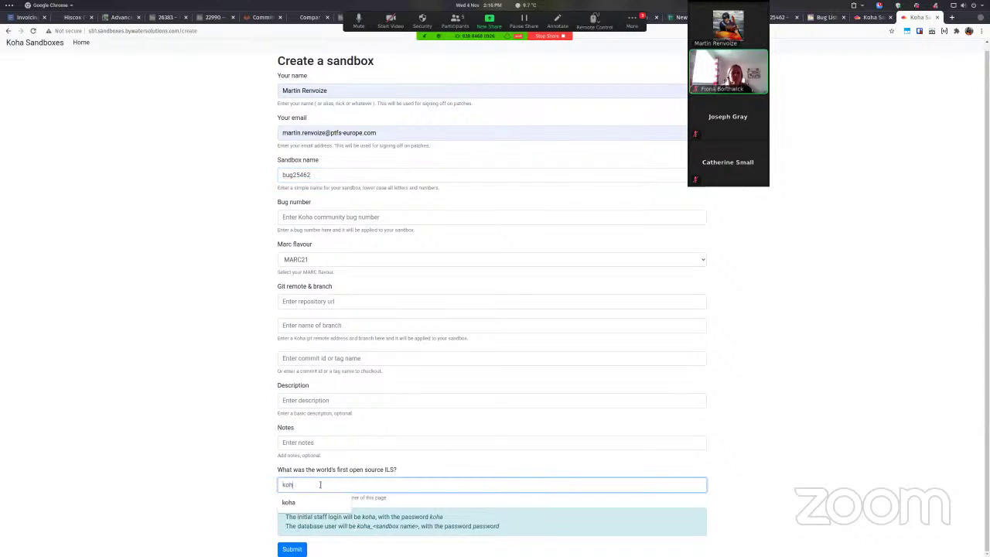
{"action": "left_click", "coordinate": [292, 549]}
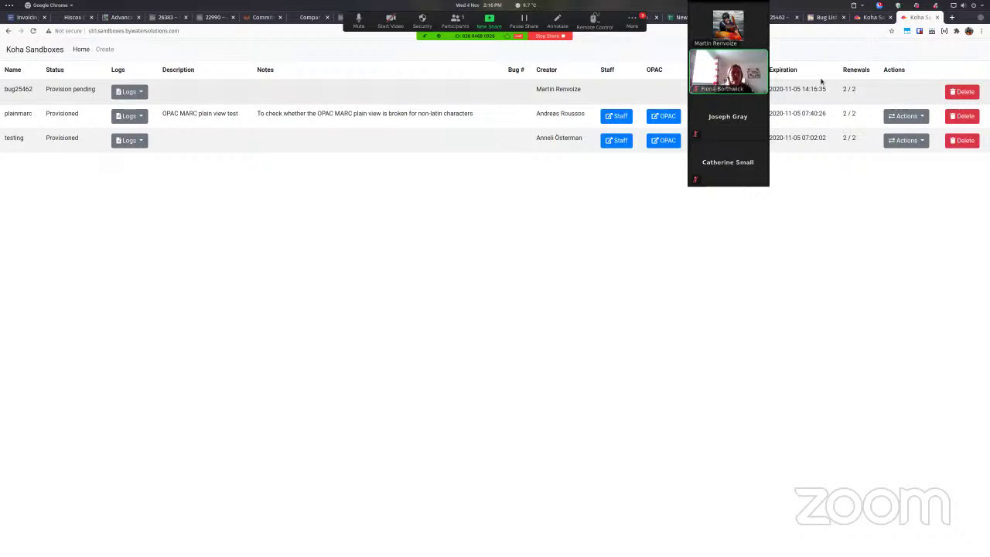
{"action": "key", "text": "ctrl+shift+Tab"}
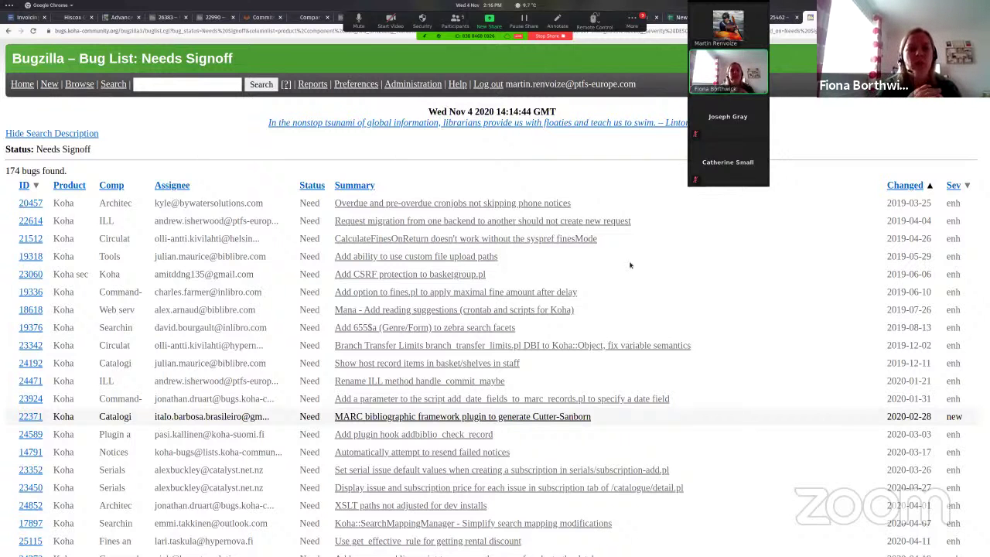
- Run the footer's 'academy' saved search, then go to Bugzilla's Administration page
{"action": "scroll", "coordinate": [630, 266], "scroll_direction": "down", "scroll_amount": 12}
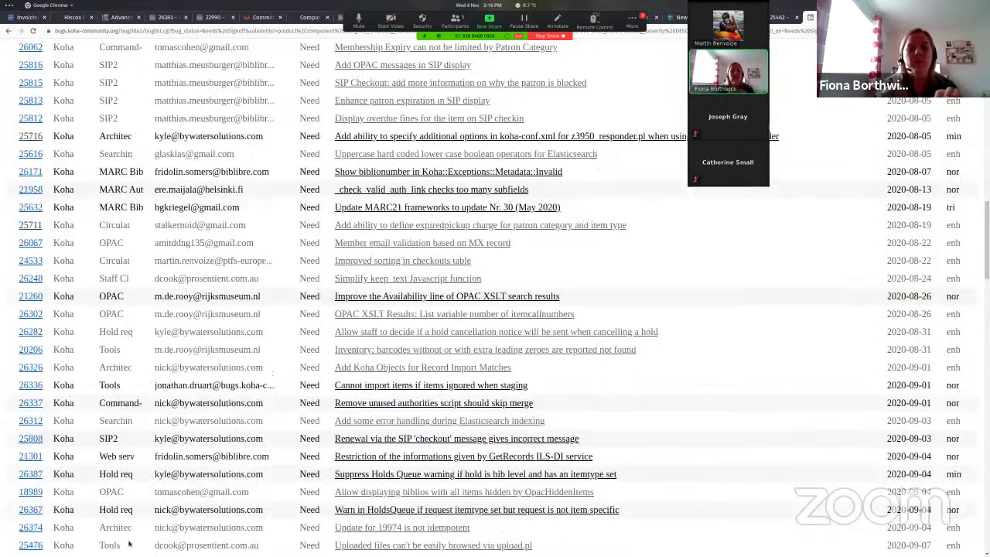
{"action": "scroll", "coordinate": [129, 544], "scroll_direction": "down", "scroll_amount": 15}
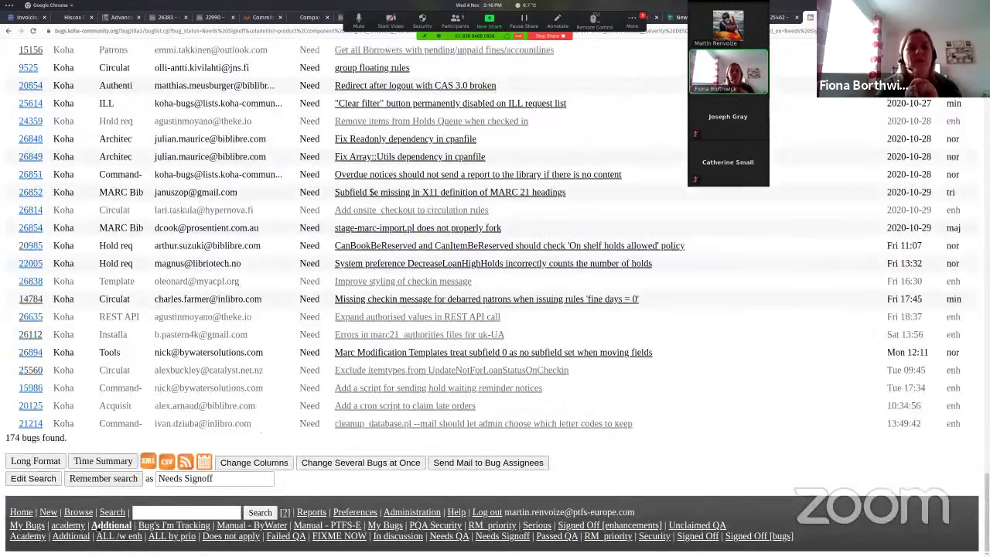
{"action": "left_click", "coordinate": [74, 526]}
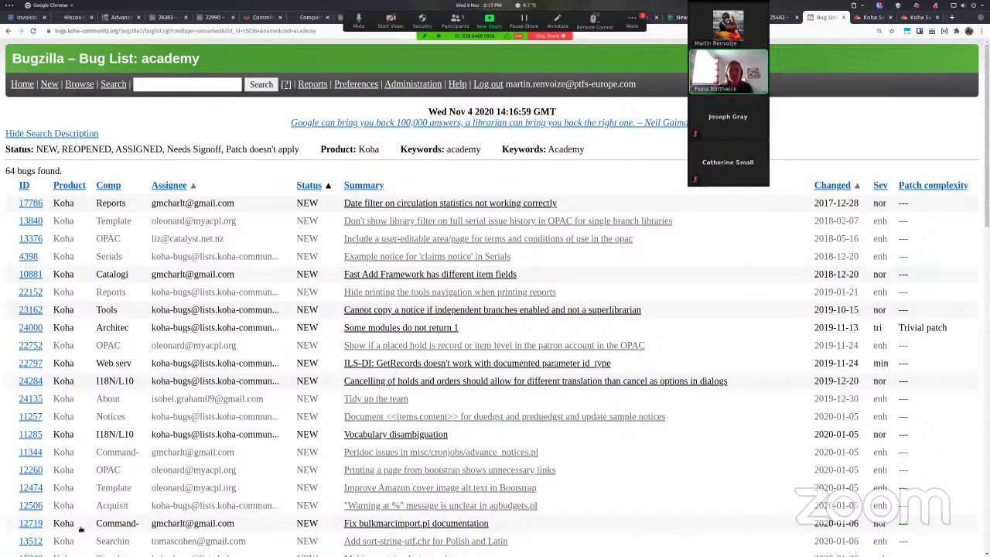
{"action": "left_click", "coordinate": [425, 90]}
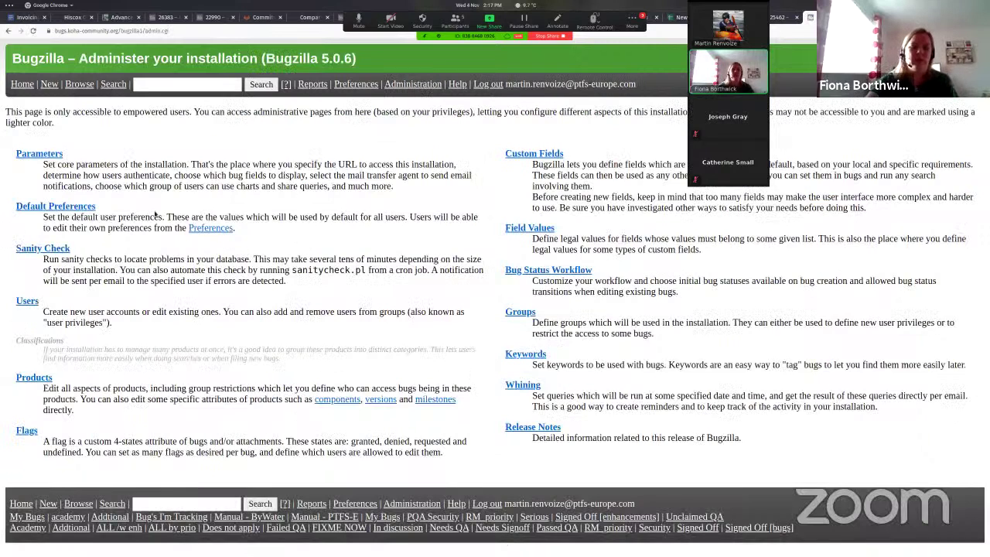
- In Preferences > Saved Searches, uncheck Show in Footer for academy and submit the changes
{"action": "left_click", "coordinate": [355, 84]}
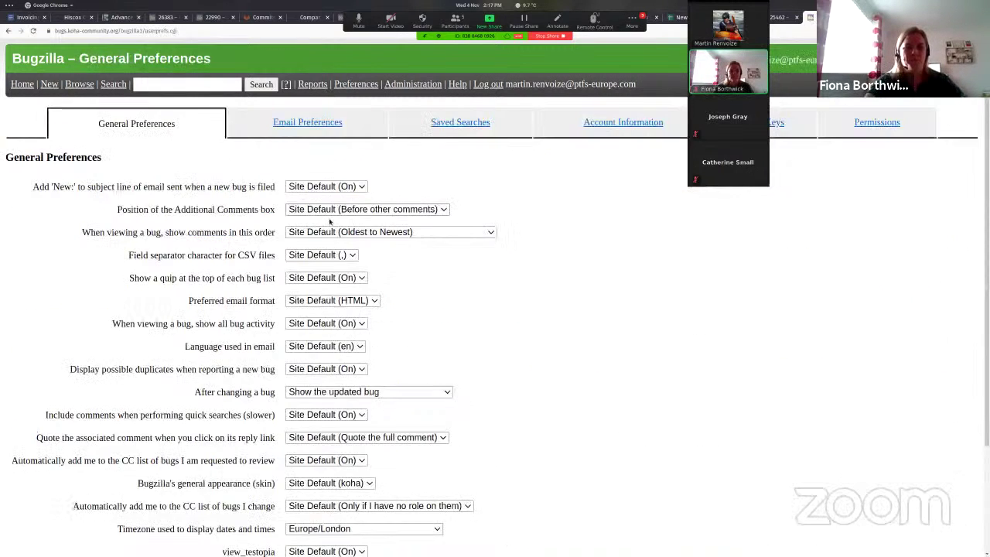
{"action": "left_click", "coordinate": [441, 126]}
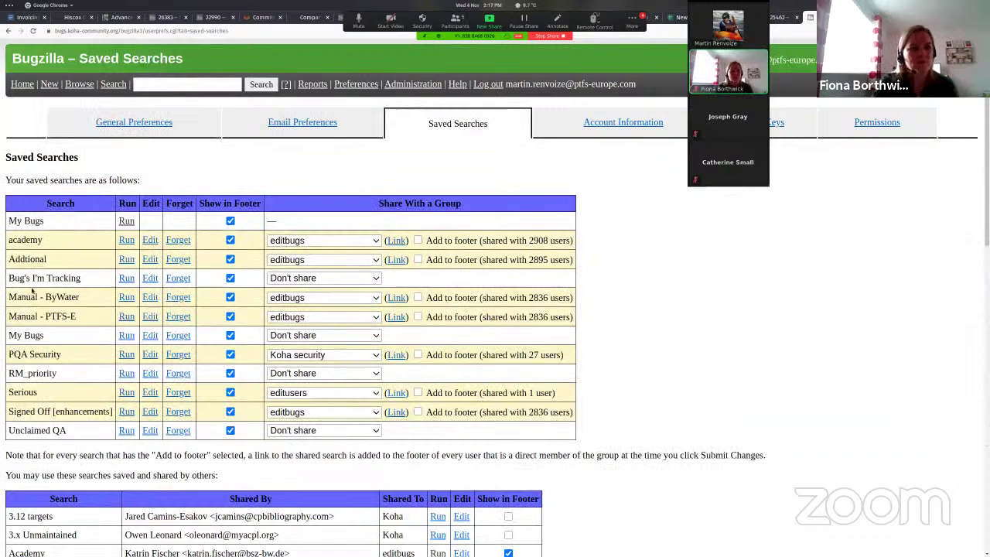
{"action": "scroll", "coordinate": [194, 402], "scroll_direction": "down", "scroll_amount": 3}
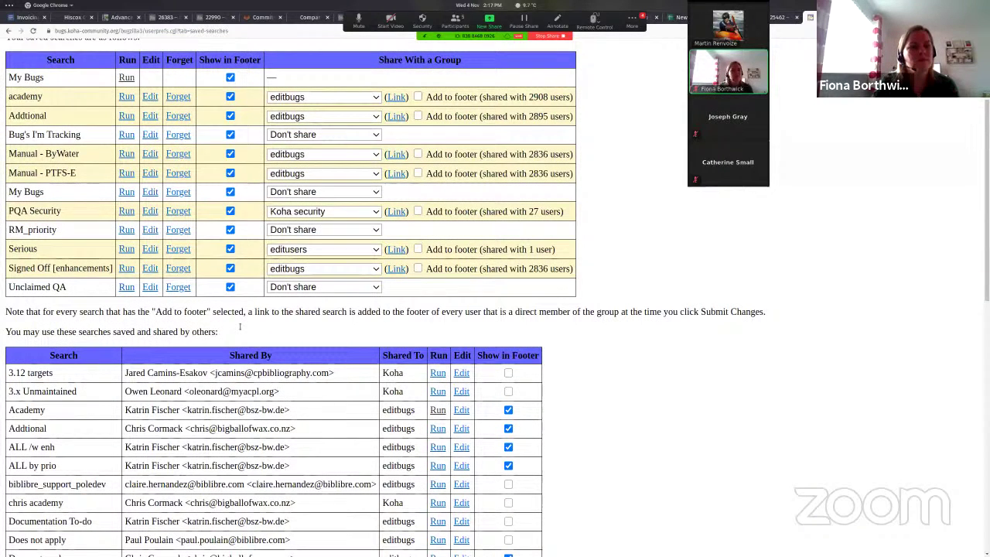
{"action": "left_click", "coordinate": [231, 96]}
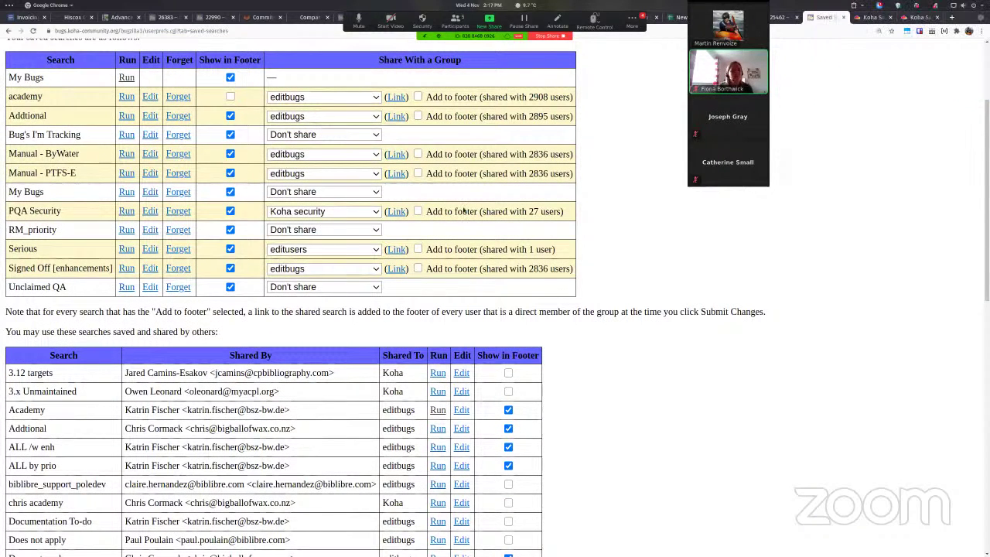
{"action": "scroll", "coordinate": [582, 233], "scroll_direction": "up", "scroll_amount": 2}
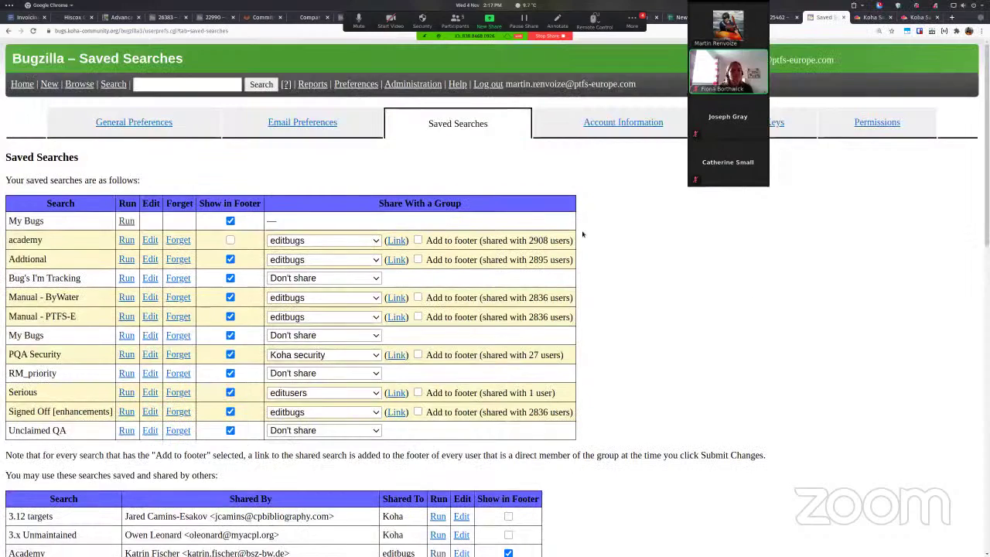
{"action": "scroll", "coordinate": [582, 233], "scroll_direction": "down", "scroll_amount": 3}
{"action": "scroll", "coordinate": [582, 233], "scroll_direction": "down", "scroll_amount": 10}
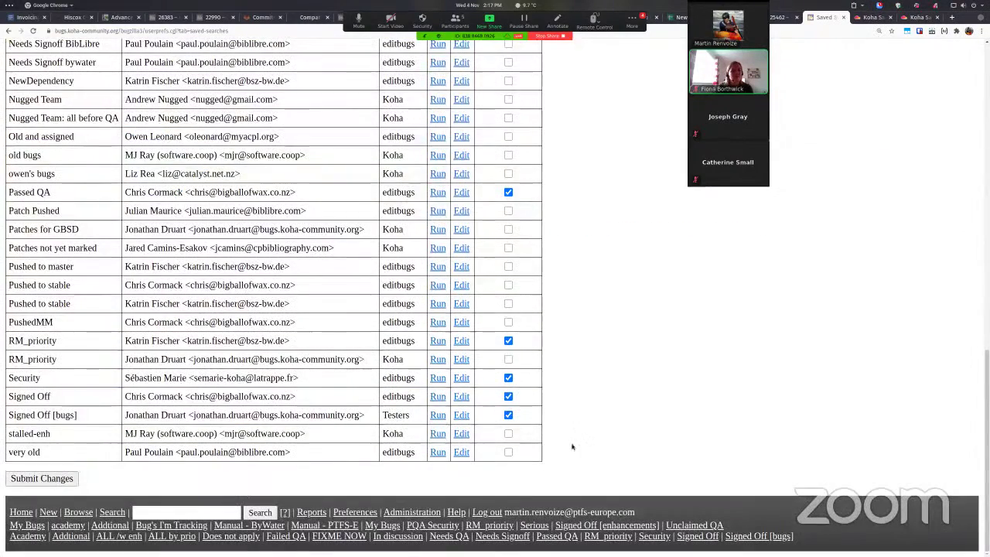
{"action": "left_click", "coordinate": [31, 479]}
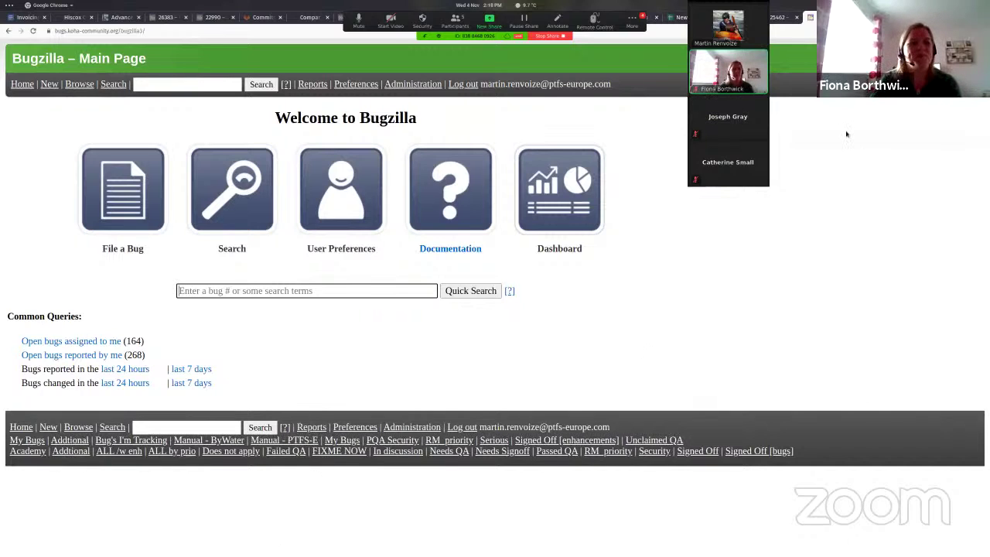
- Load dashboard.koha-community.org in a new tab and scroll through its bug and build statuses
{"action": "left_click", "coordinate": [952, 17]}
{"action": "type", "text": "dash"}
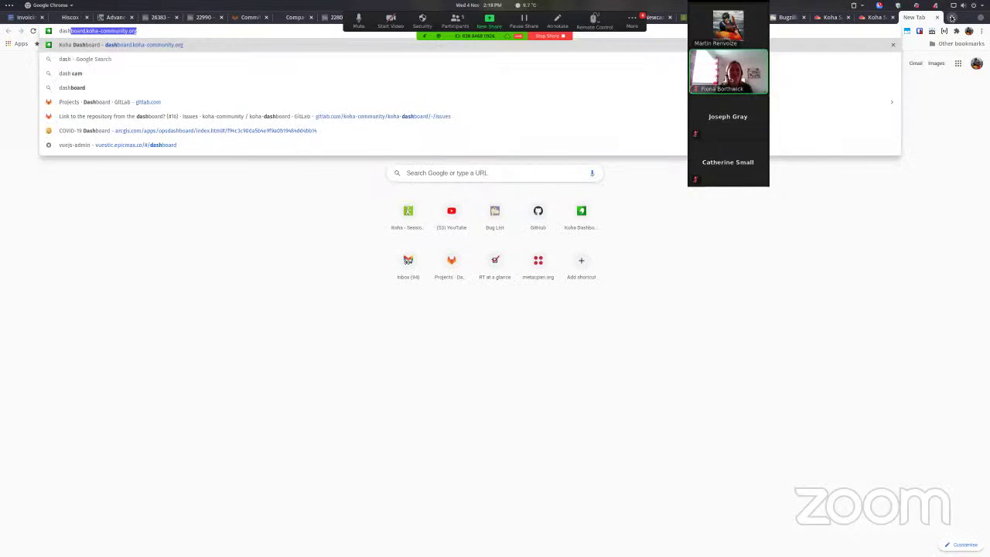
{"action": "key", "text": "Return"}
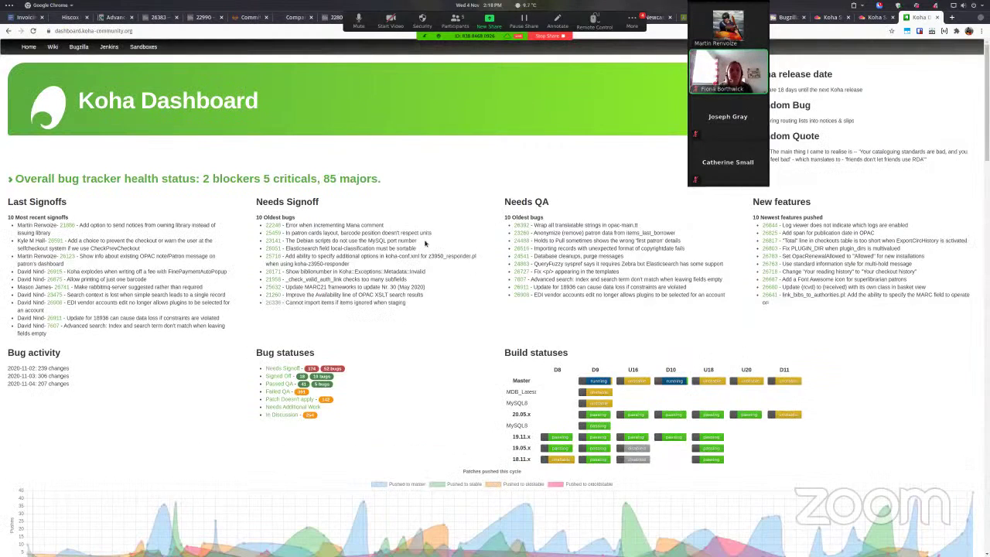
{"action": "scroll", "coordinate": [866, 401], "scroll_direction": "down", "scroll_amount": 1}
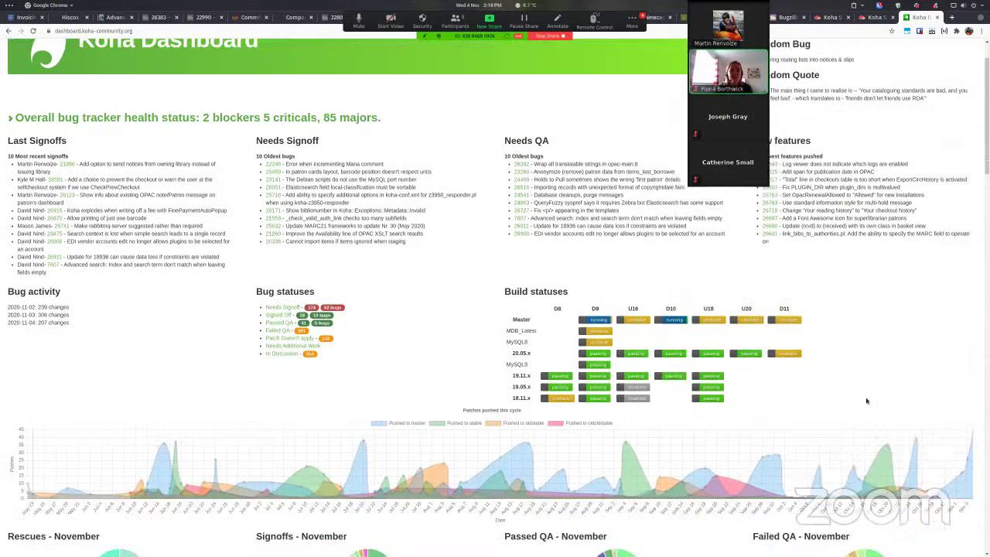
{"action": "scroll", "coordinate": [866, 401], "scroll_direction": "up", "scroll_amount": 1}
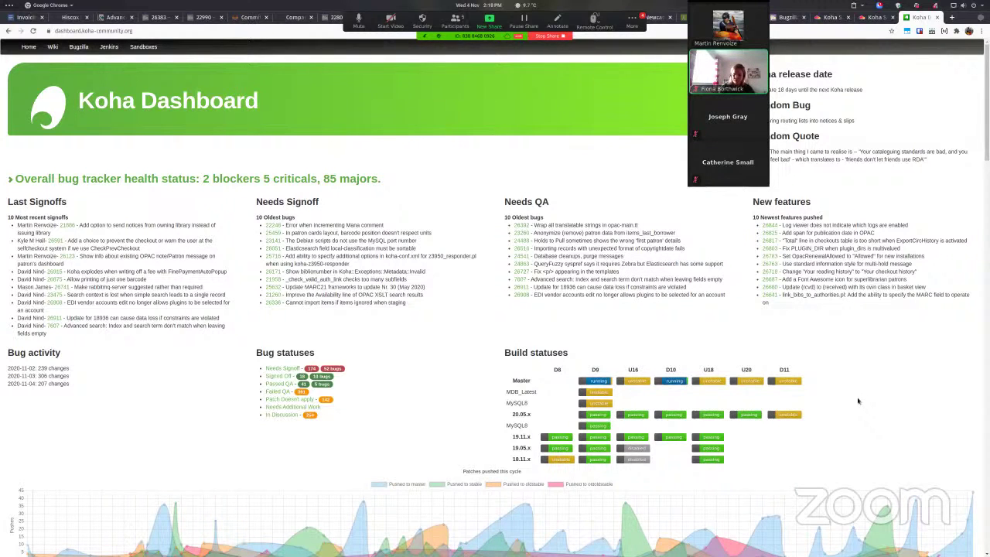
{"action": "scroll", "coordinate": [640, 425], "scroll_direction": "down", "scroll_amount": 3}
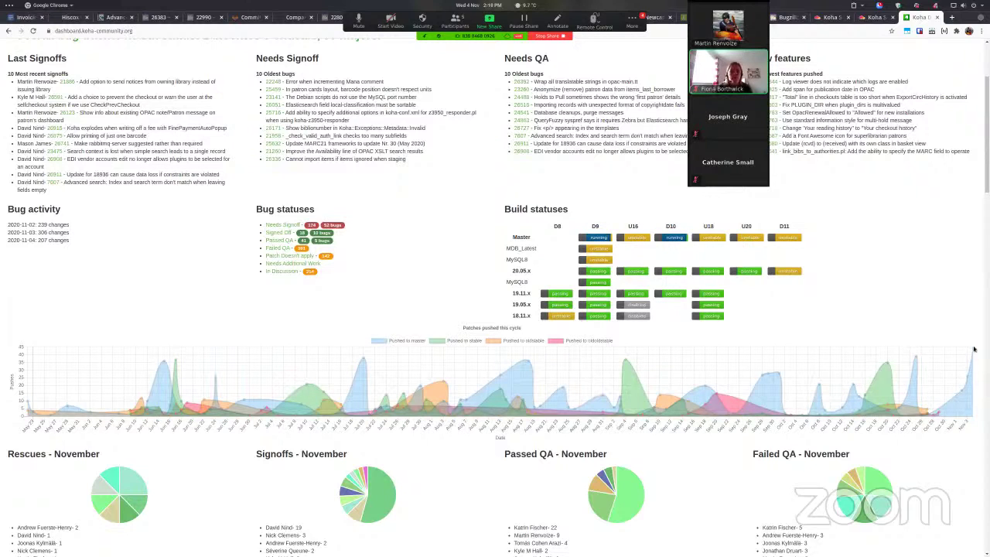
{"action": "mouse_move", "coordinate": [966, 377]}
- Scroll through the November and 2020 signoff and QA pie charts, then show the Activities overview
{"action": "scroll", "coordinate": [851, 402], "scroll_direction": "down", "scroll_amount": 1}
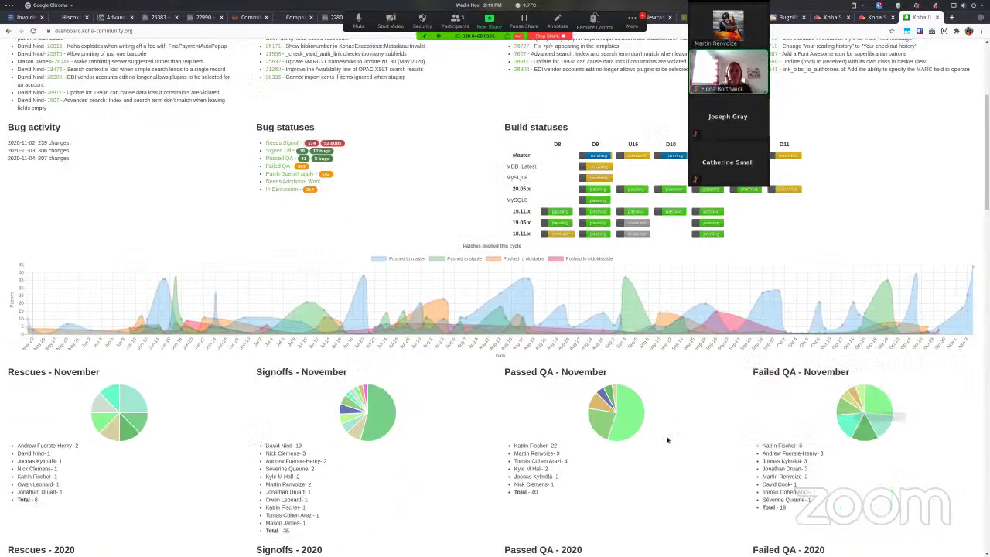
{"action": "mouse_move", "coordinate": [973, 310]}
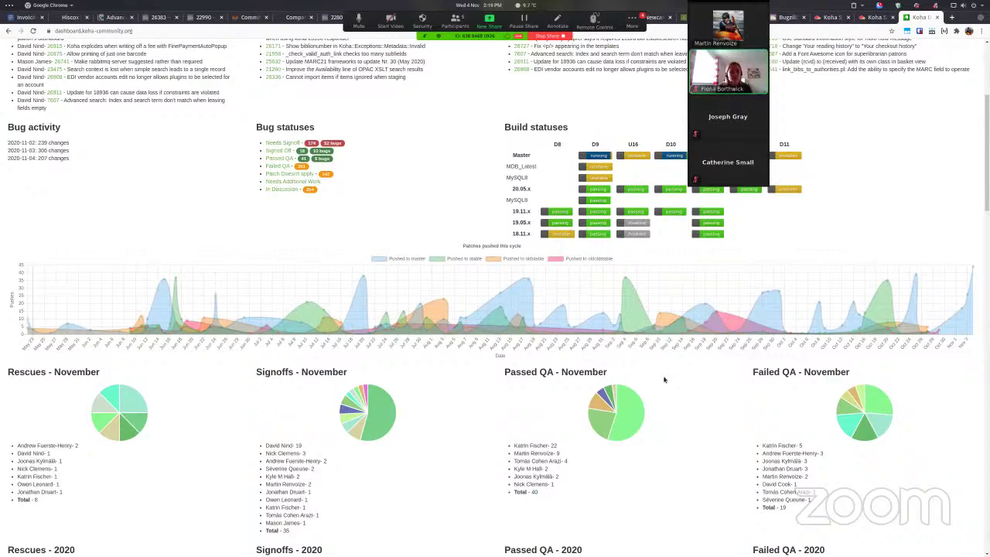
{"action": "scroll", "coordinate": [664, 379], "scroll_direction": "down", "scroll_amount": 2}
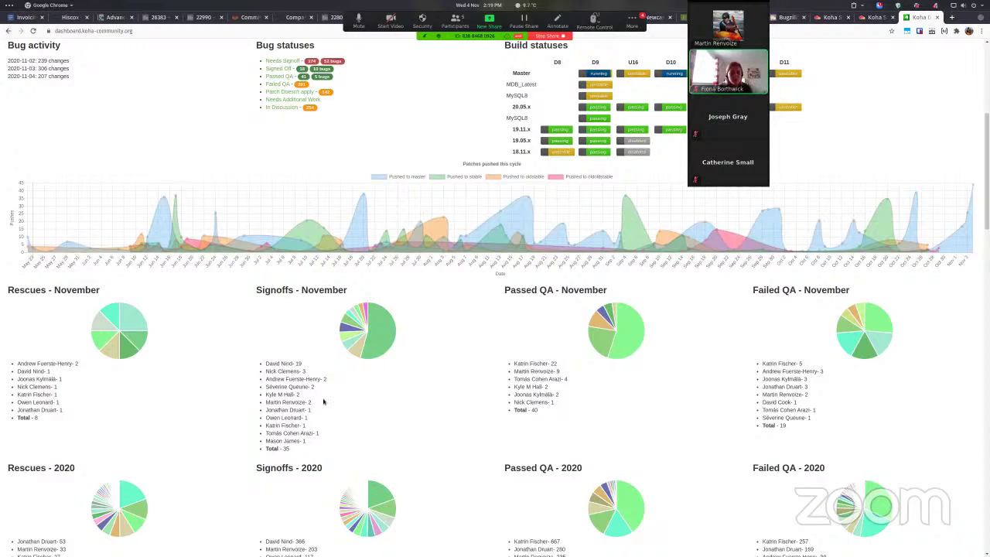
{"action": "scroll", "coordinate": [339, 395], "scroll_direction": "down", "scroll_amount": 4}
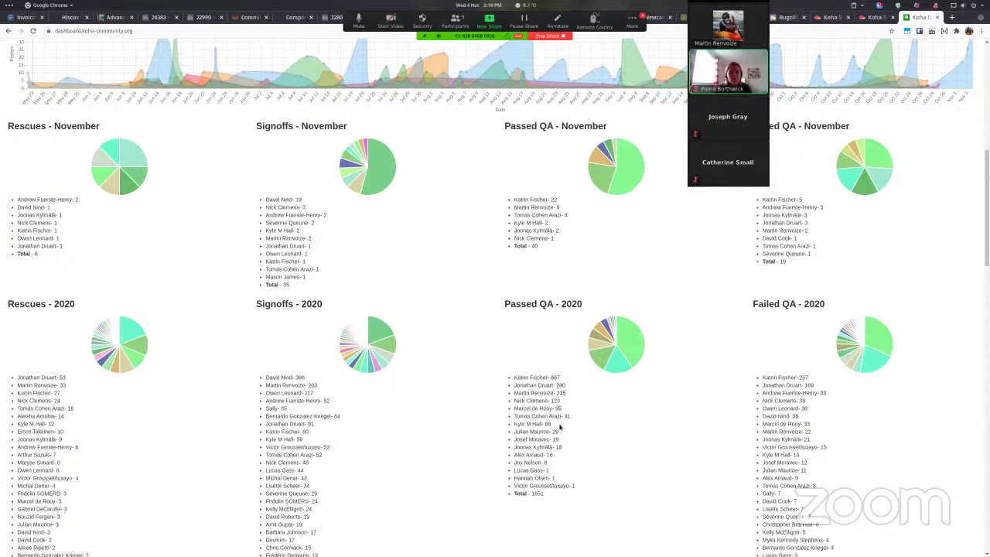
{"action": "scroll", "coordinate": [560, 426], "scroll_direction": "up", "scroll_amount": 10}
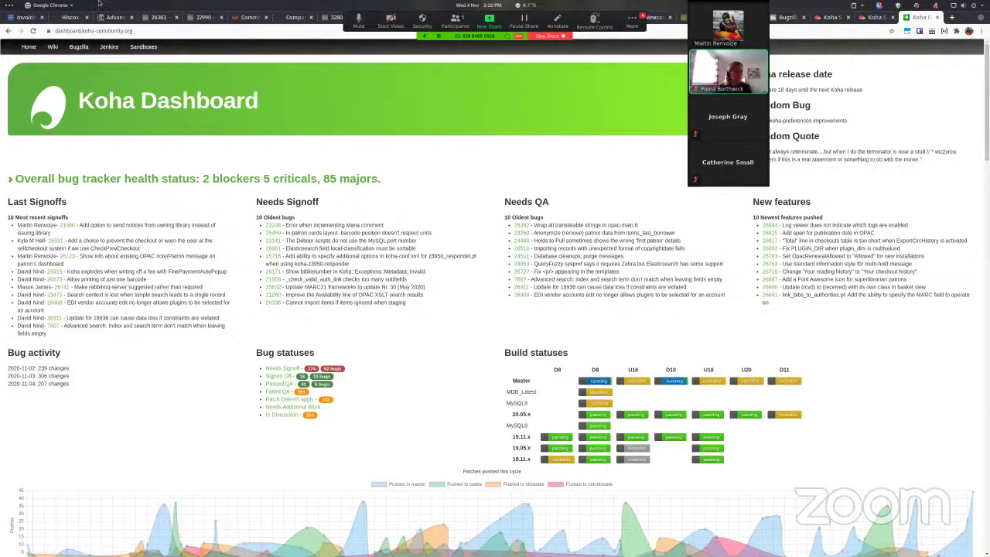
{"action": "mouse_move", "coordinate": [0, 0]}
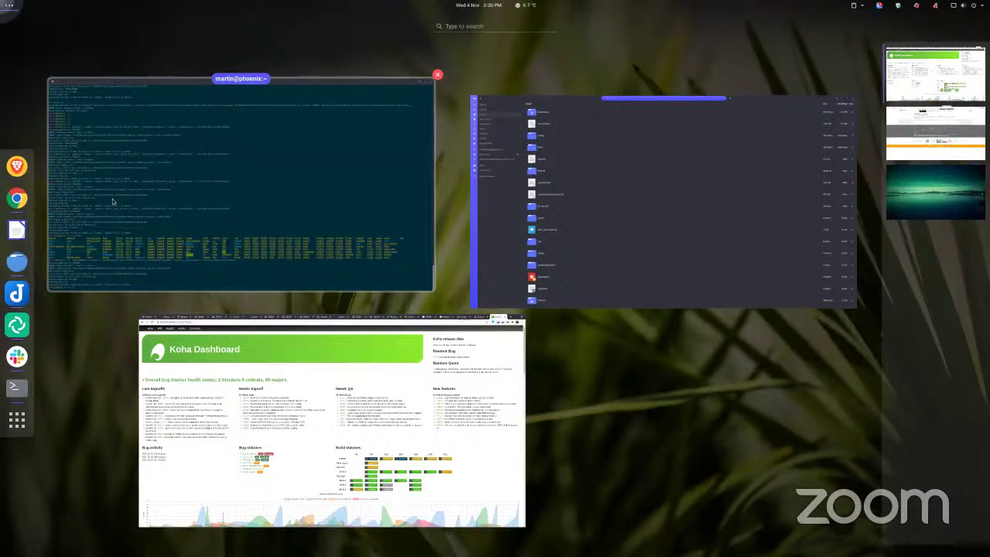
- Back in the browser, try the bug25462 sandbox's staff site and close its 503 page
{"action": "left_click", "coordinate": [464, 333]}
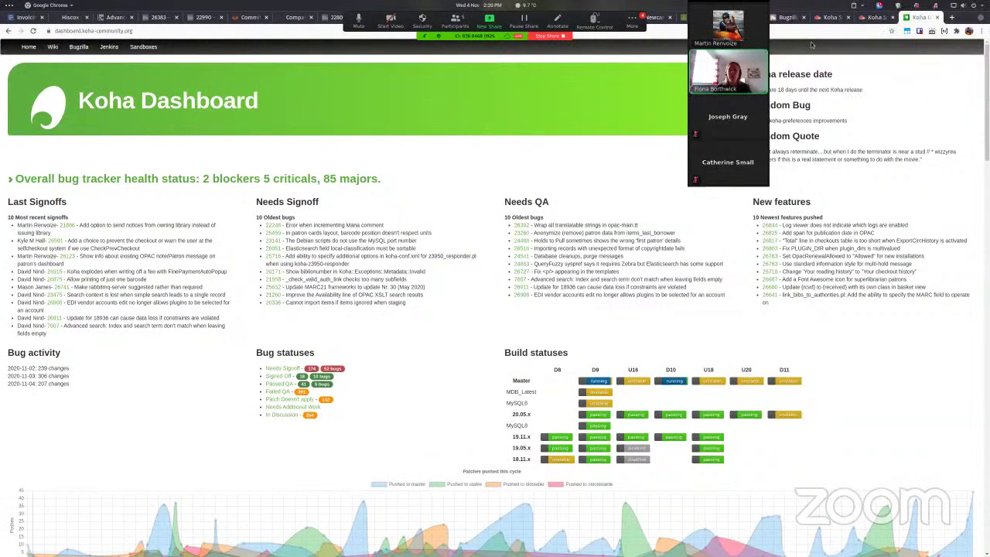
{"action": "left_click", "coordinate": [874, 17]}
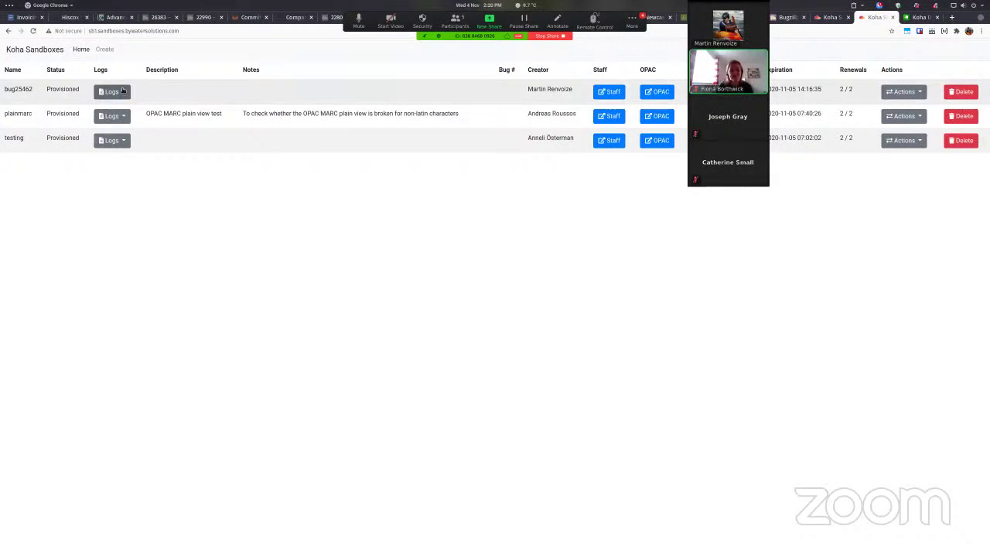
{"action": "left_click", "coordinate": [114, 92]}
{"action": "left_click", "coordinate": [609, 91]}
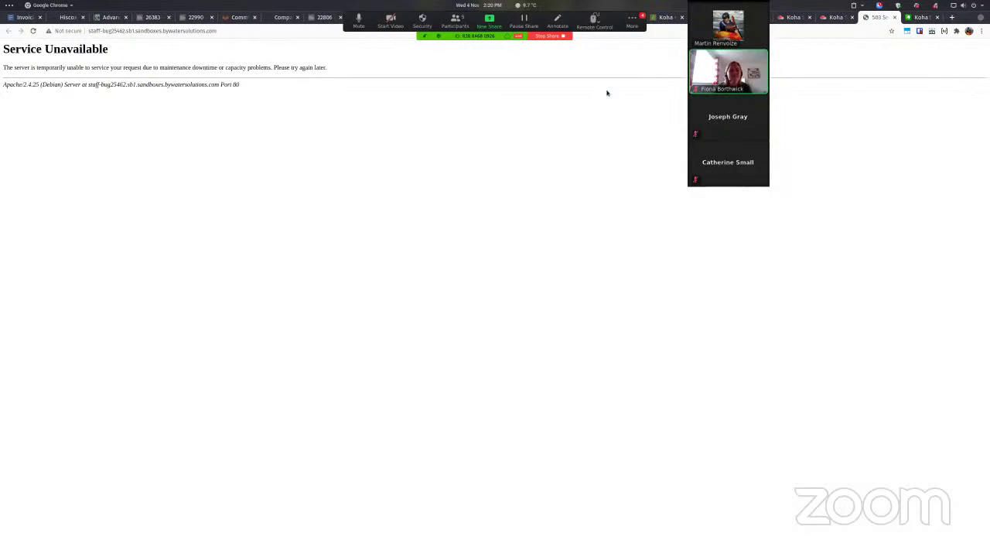
{"action": "left_click", "coordinate": [894, 17]}
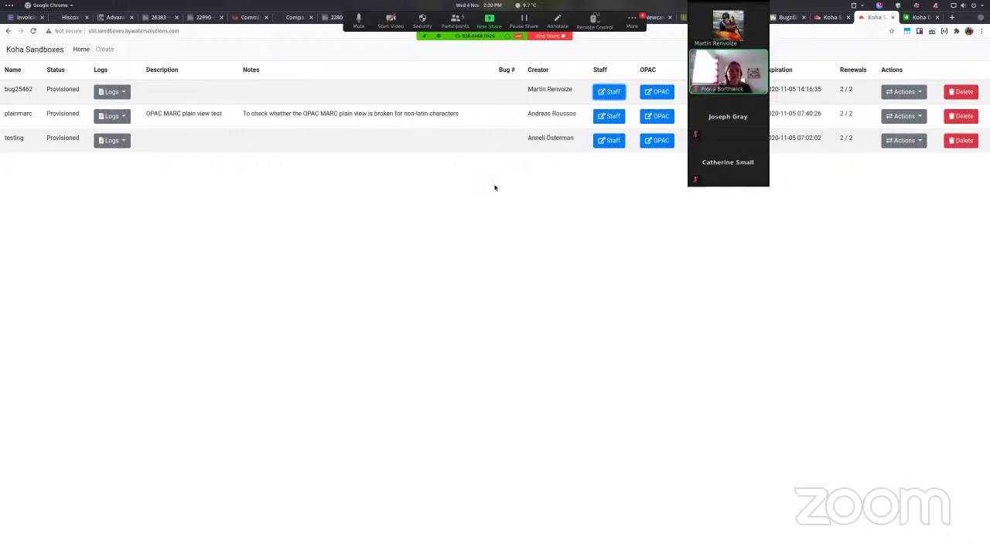
- Try plainmarc's unavailable staff site, close it, and open the testing sandbox's staff login
{"action": "left_click", "coordinate": [611, 116]}
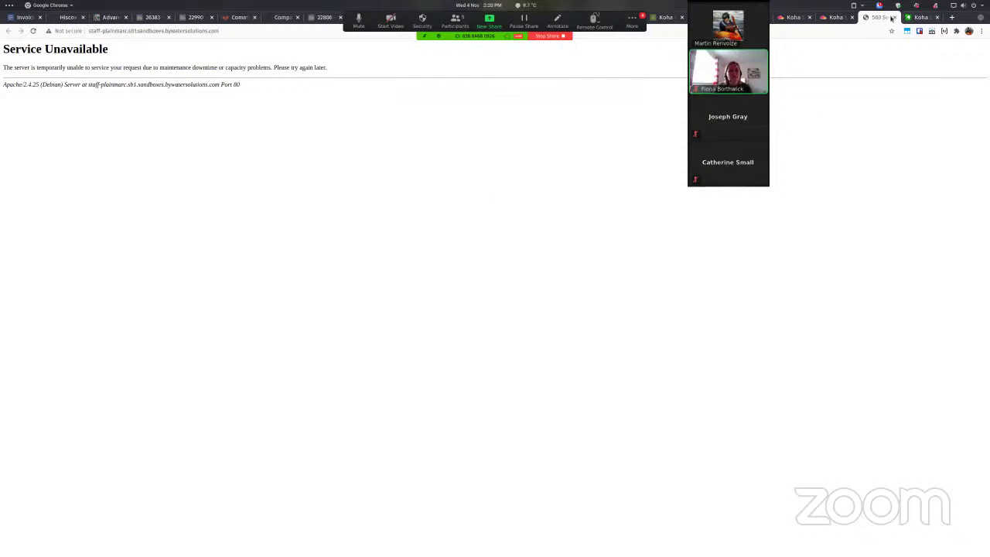
{"action": "left_click", "coordinate": [893, 17]}
{"action": "left_click", "coordinate": [608, 137]}
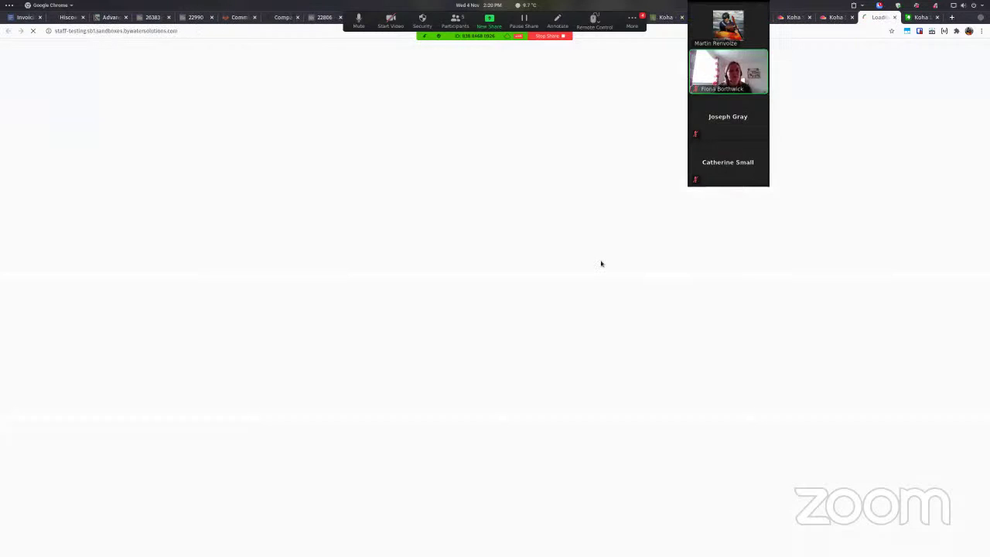
- Log in to the testing sandbox staff client with the sandbox username and password, dismissing the password warning
{"action": "left_click", "coordinate": [837, 18]}
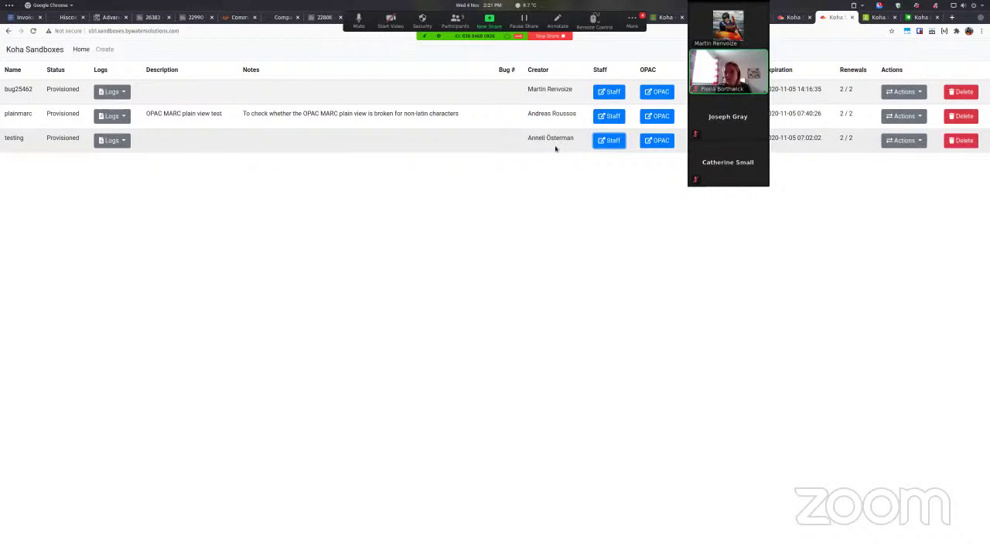
{"action": "left_click", "coordinate": [877, 17]}
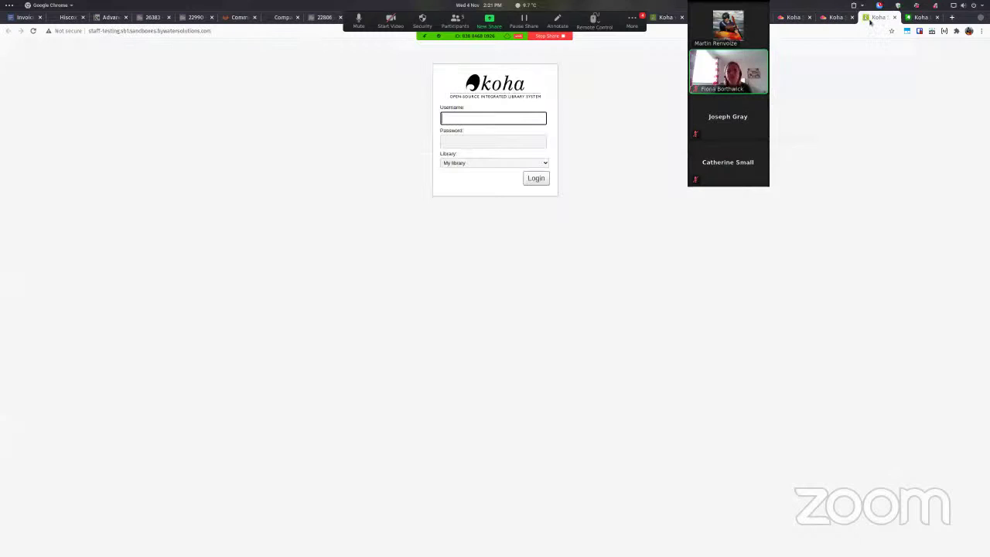
{"action": "left_click", "coordinate": [472, 116]}
{"action": "type", "text": "koha"}
{"action": "key", "text": "Tab"}
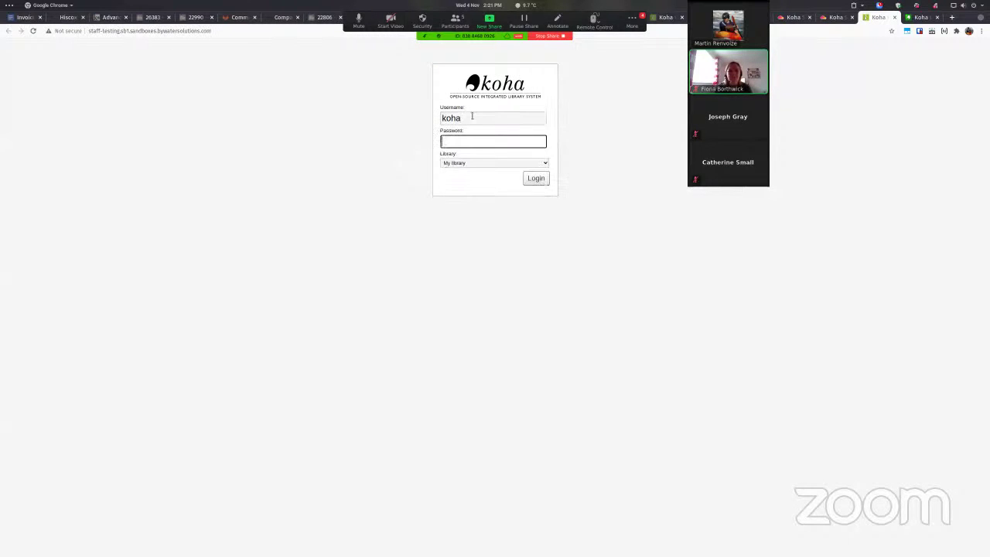
{"action": "type", "text": "koha"}
{"action": "left_click", "coordinate": [533, 185]}
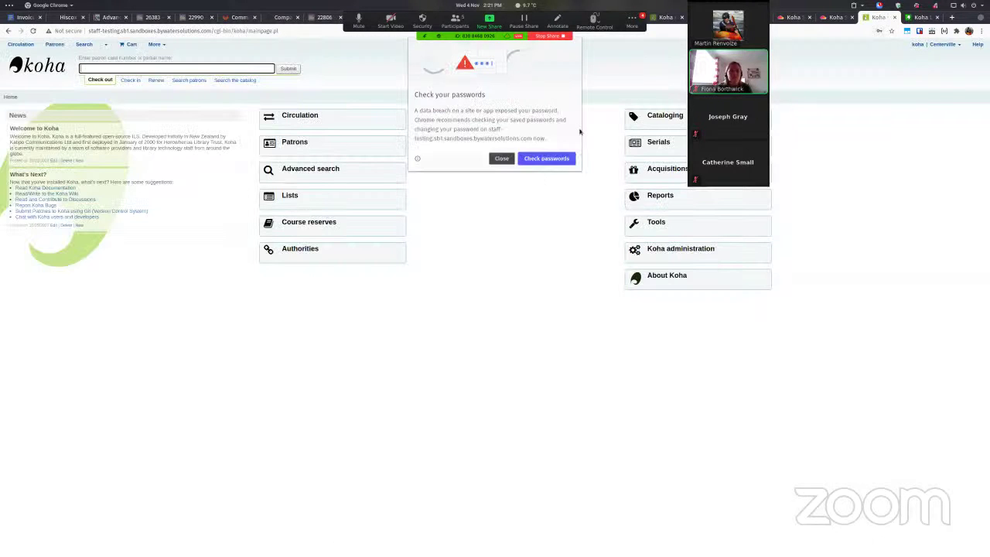
{"action": "left_click", "coordinate": [502, 157]}
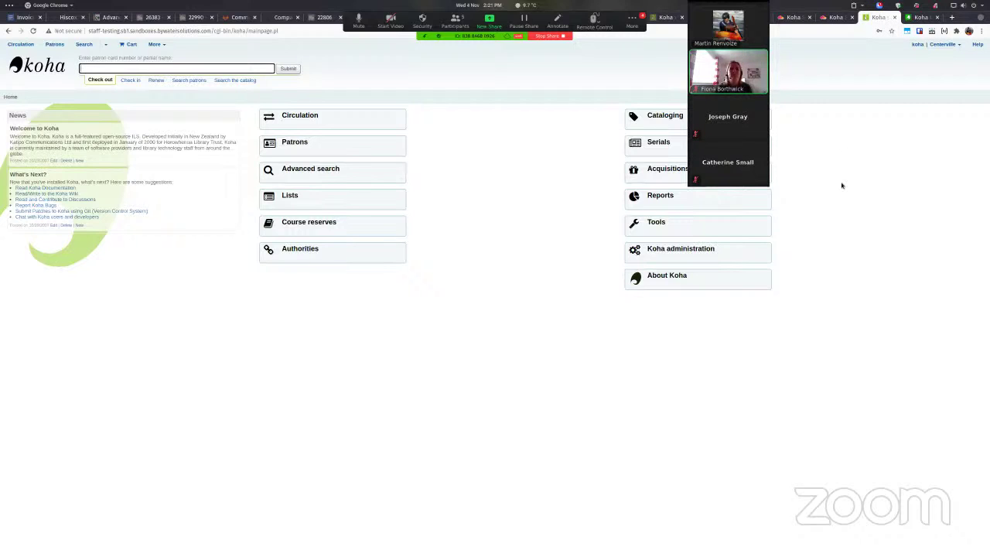
- Close the Koha Sandbox Manager tab and the extra Koha Sandboxes tab
{"action": "left_click", "coordinate": [836, 19]}
{"action": "left_click", "coordinate": [851, 17]}
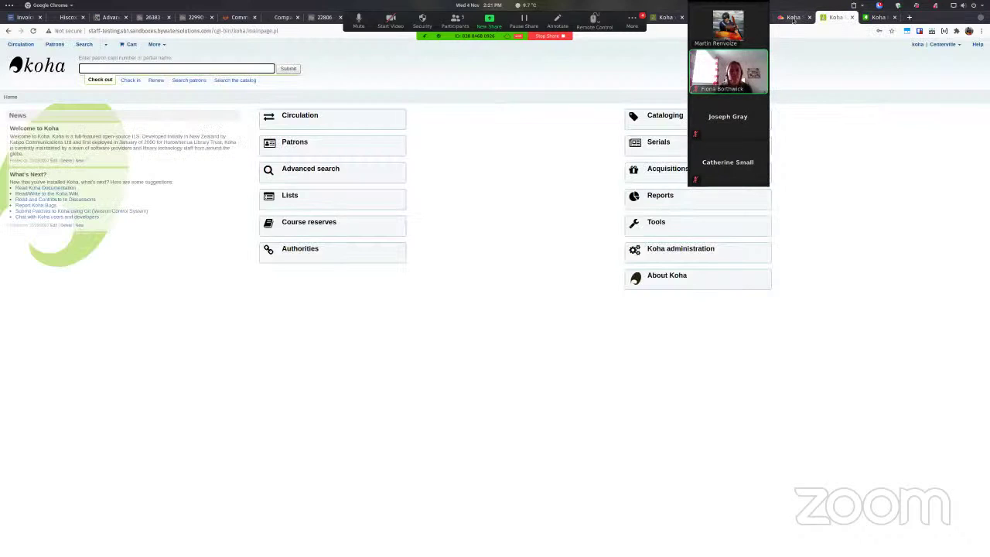
{"action": "left_click", "coordinate": [792, 19]}
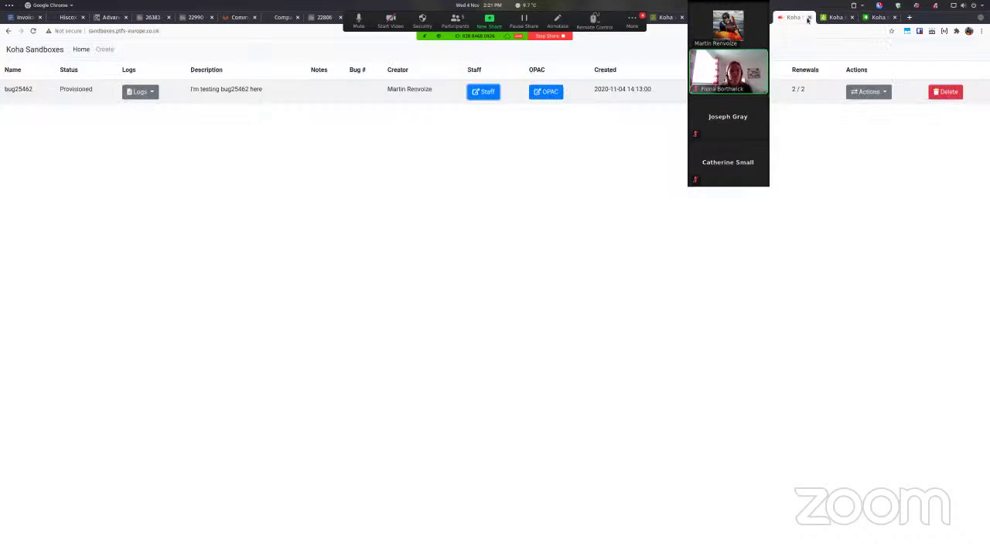
{"action": "left_click", "coordinate": [809, 17]}
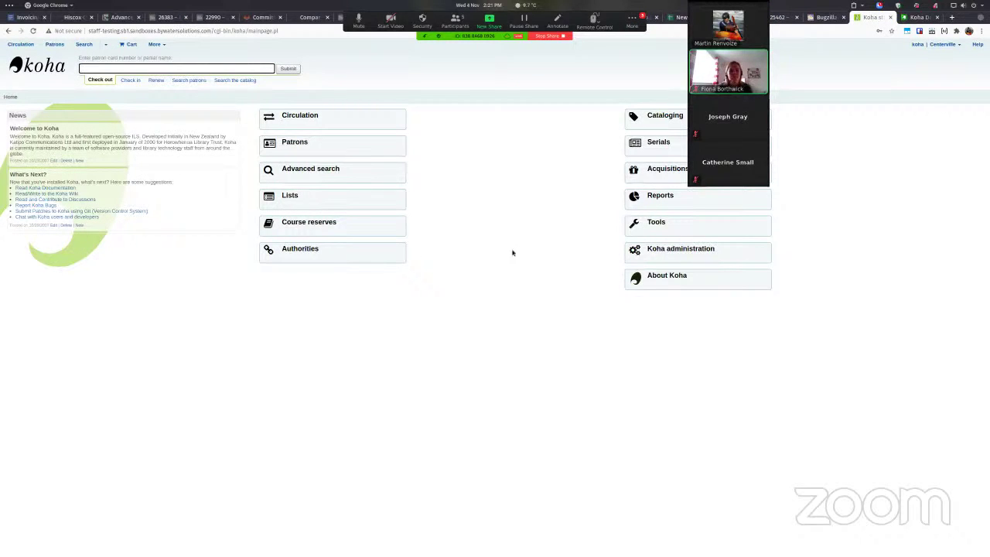
- Close the redundant Bugzilla main page tab
{"action": "left_click", "coordinate": [825, 20]}
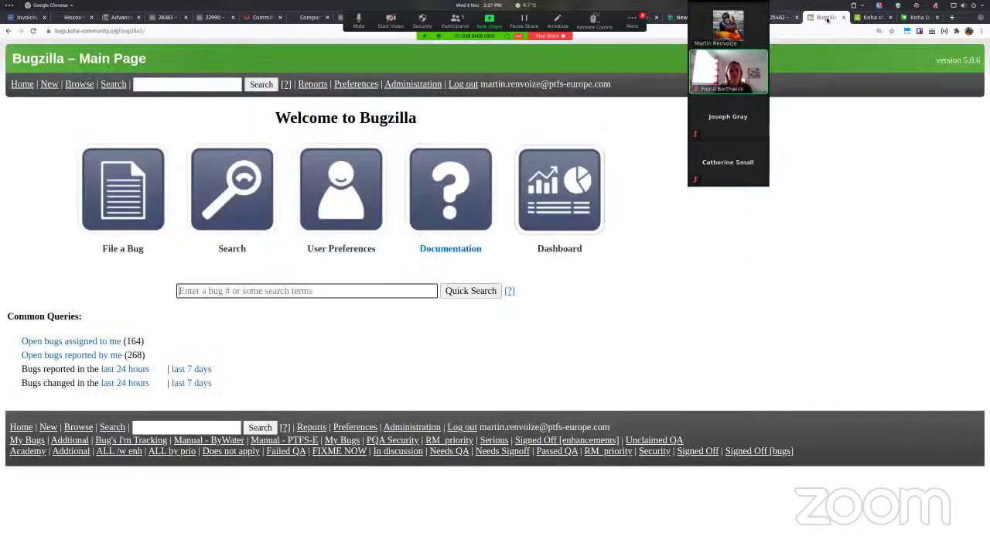
{"action": "left_click", "coordinate": [843, 19]}
{"action": "left_click", "coordinate": [843, 20]}
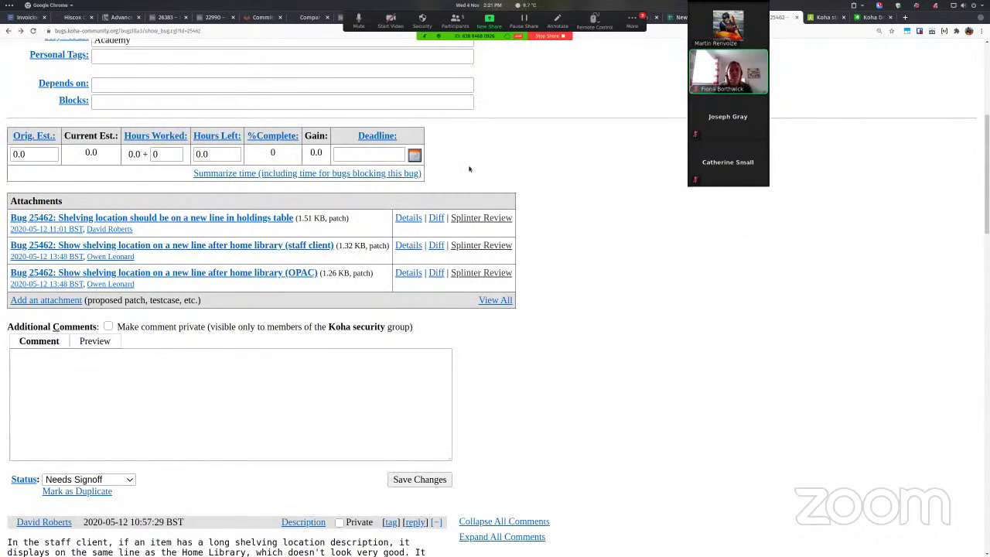
- Highlight 'To test:' in Comment 1 of bug 25462, then return to the Koha staff home page
{"action": "scroll", "coordinate": [470, 169], "scroll_direction": "up", "scroll_amount": 5}
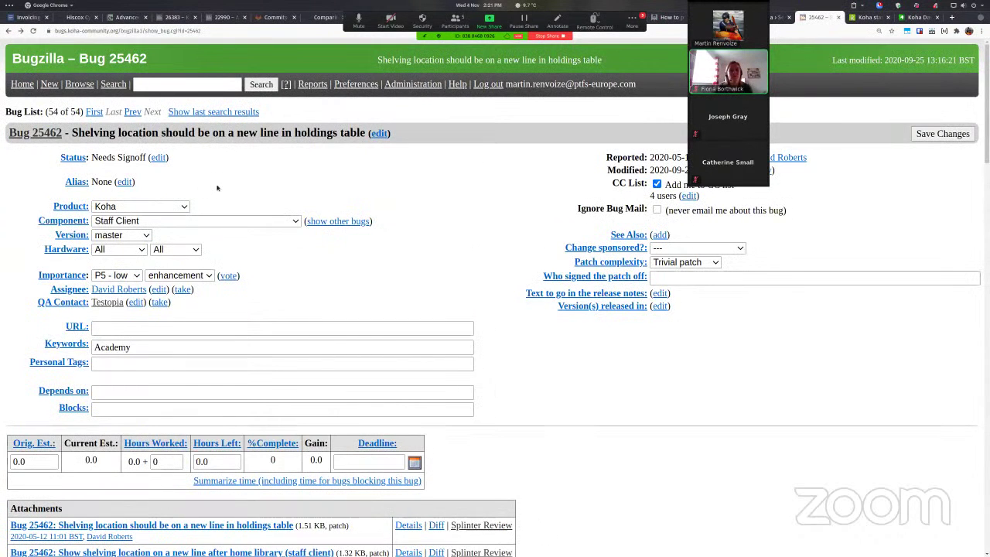
{"action": "scroll", "coordinate": [217, 187], "scroll_direction": "down", "scroll_amount": 6}
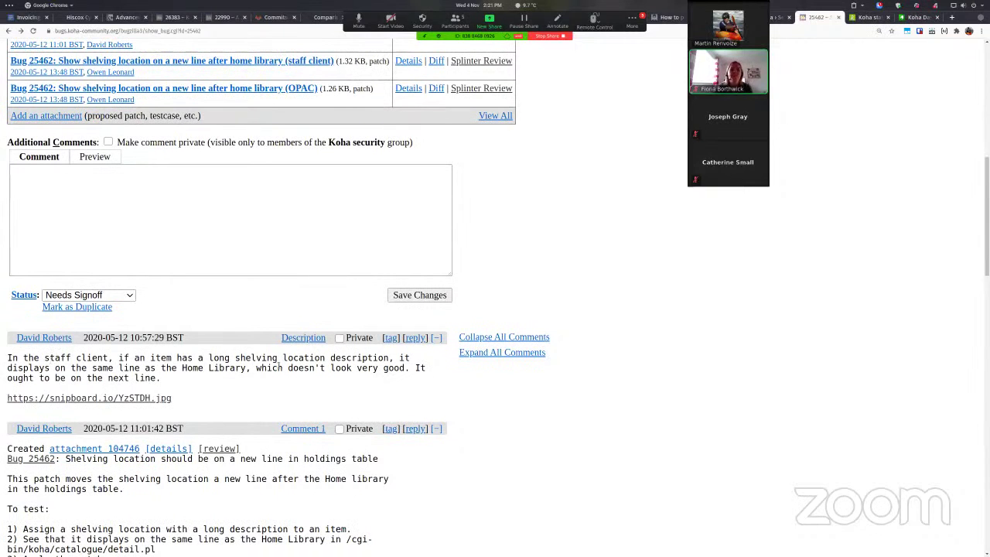
{"action": "scroll", "coordinate": [278, 360], "scroll_direction": "down", "scroll_amount": 3}
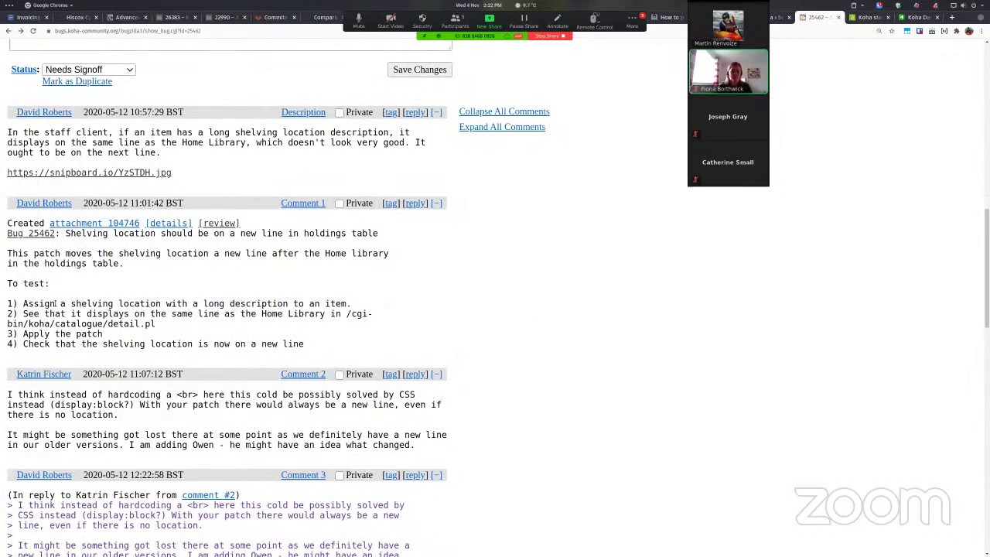
{"action": "left_click_drag", "start_coordinate": [7, 284], "coordinate": [51, 284]}
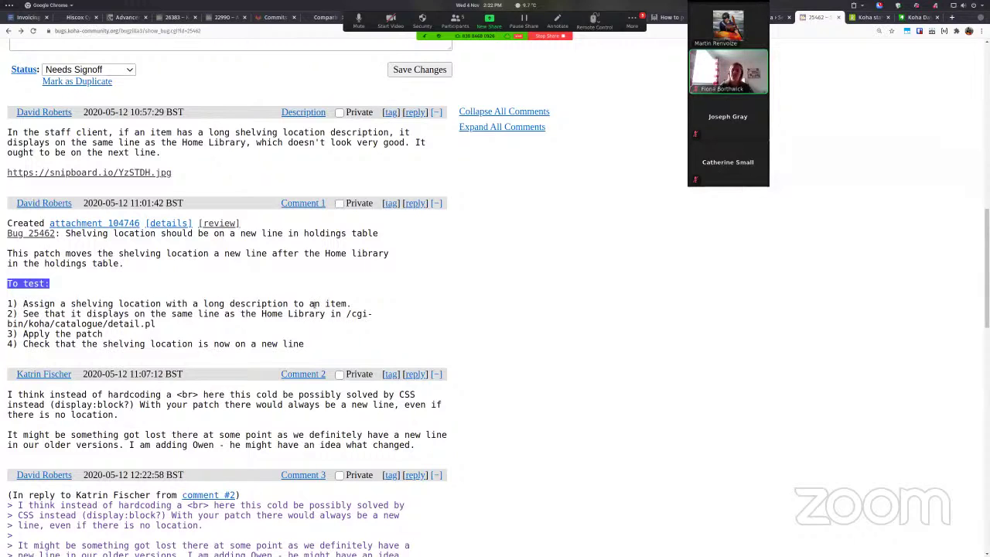
{"action": "left_click", "coordinate": [875, 18]}
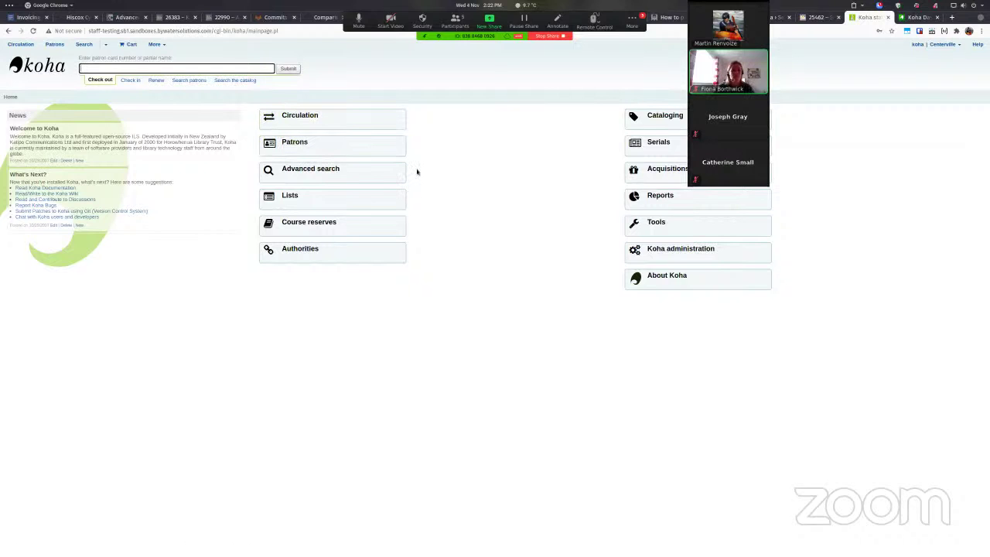
- Open the LOC shelving location authorized values from Koha administration
{"action": "left_click", "coordinate": [801, 19]}
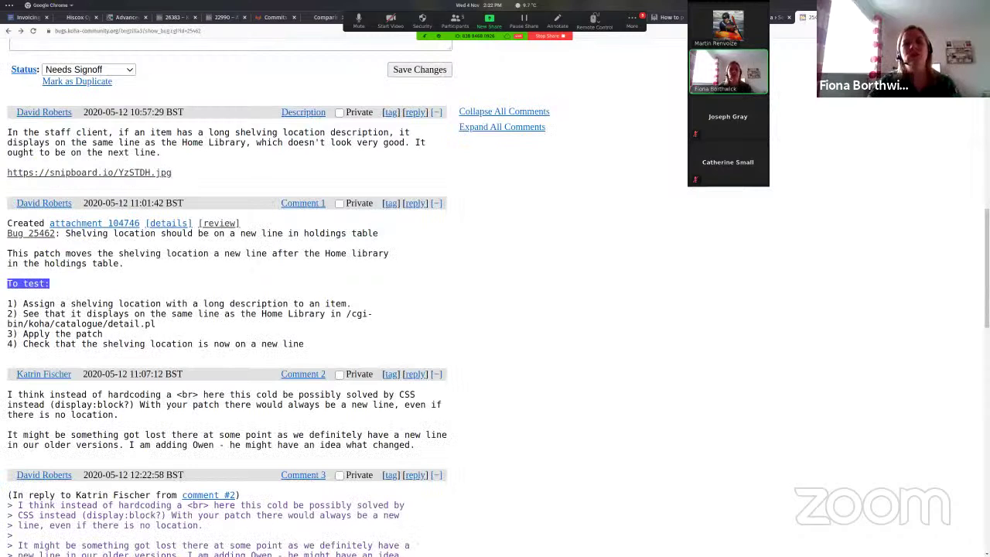
{"action": "left_click", "coordinate": [862, 17]}
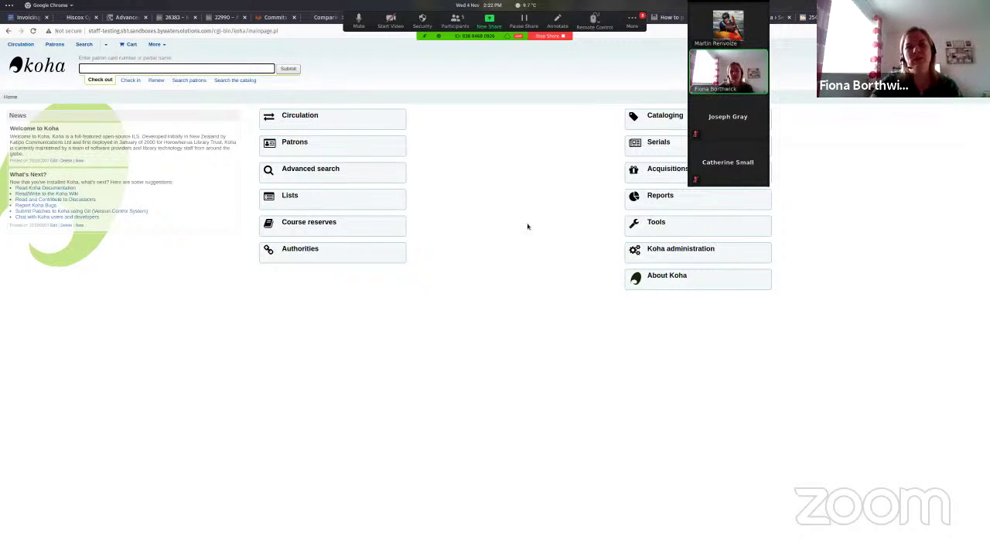
{"action": "left_click", "coordinate": [671, 247]}
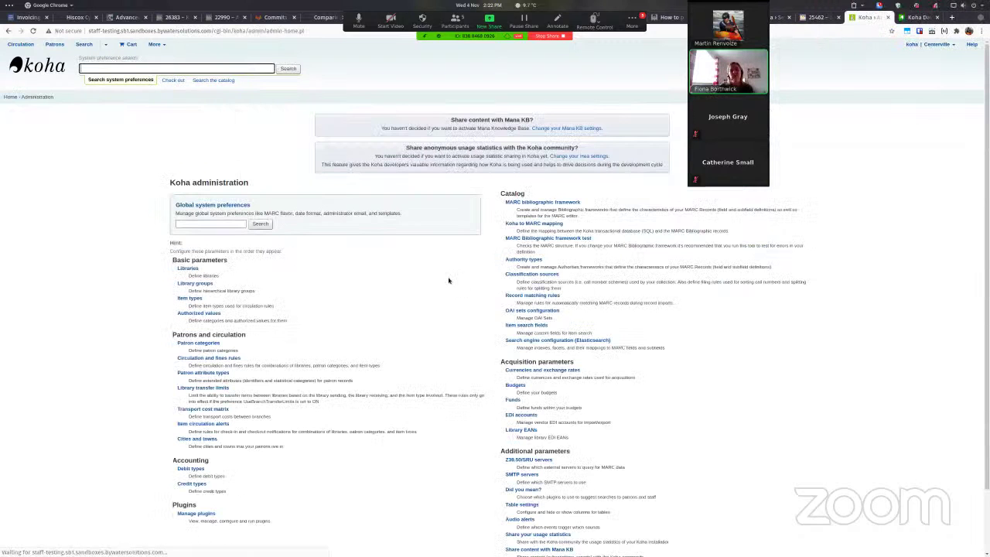
{"action": "left_click", "coordinate": [206, 313]}
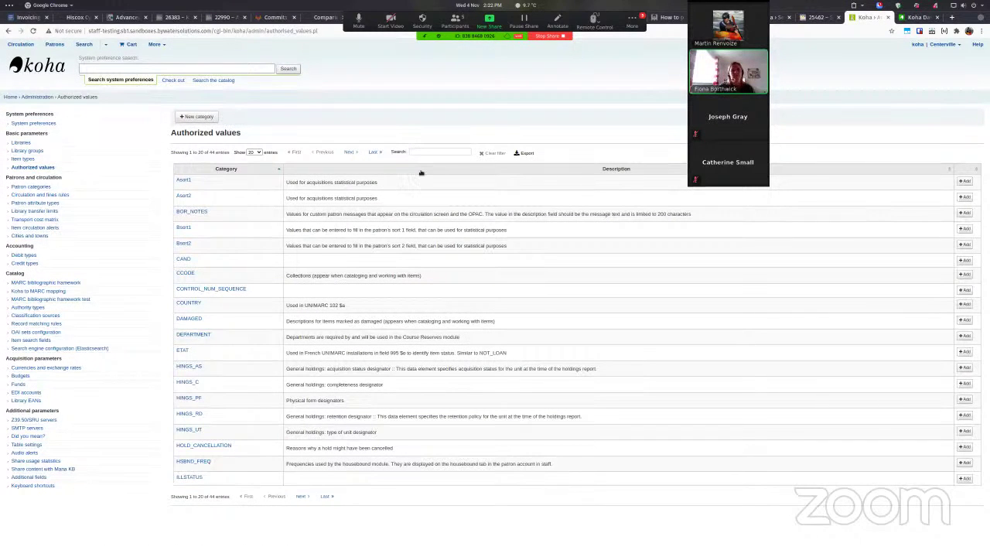
{"action": "left_click", "coordinate": [430, 152]}
{"action": "type", "text": "LOC"}
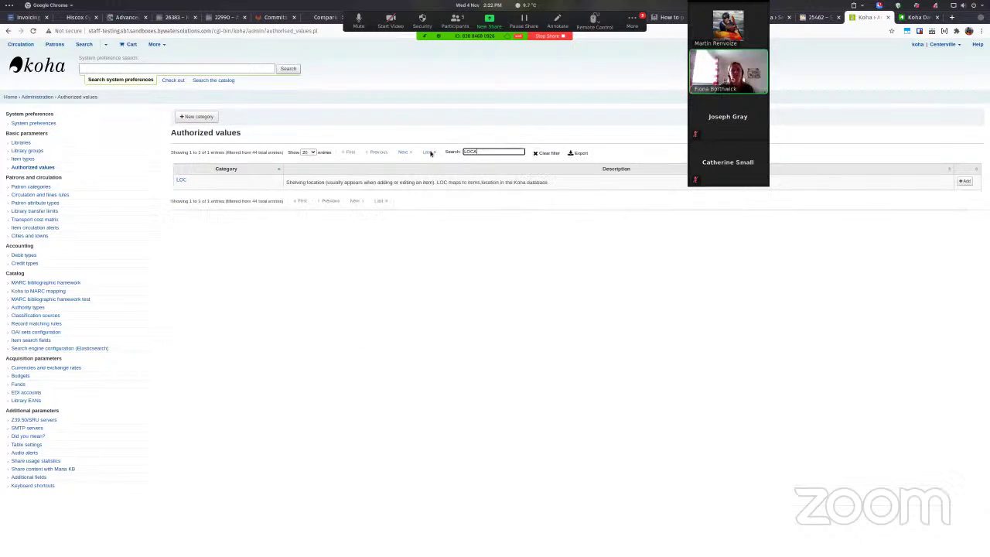
{"action": "left_click", "coordinate": [182, 183]}
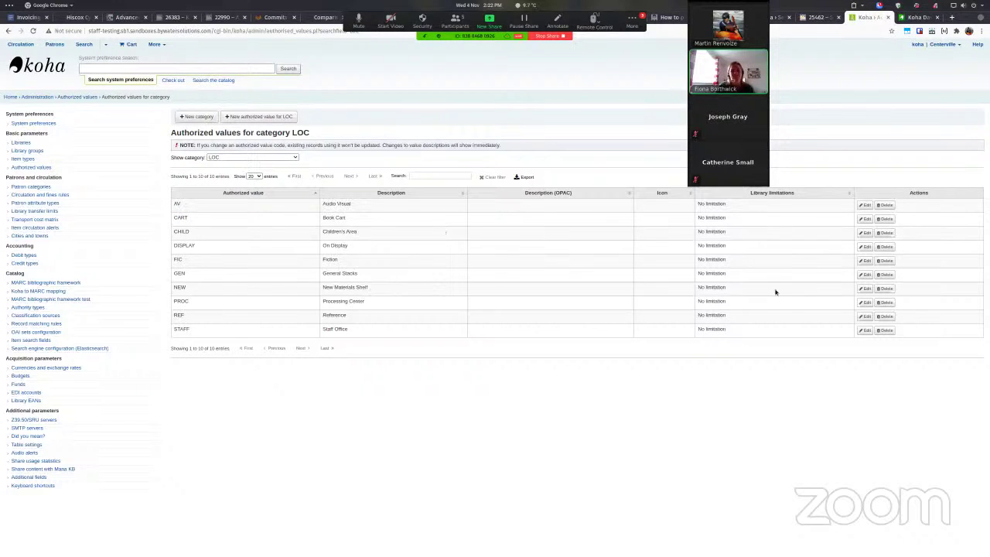
- Extend NEW's description with 'and some types..', set OPAC description 'New materials shelf and some more', save
{"action": "left_click", "coordinate": [865, 289]}
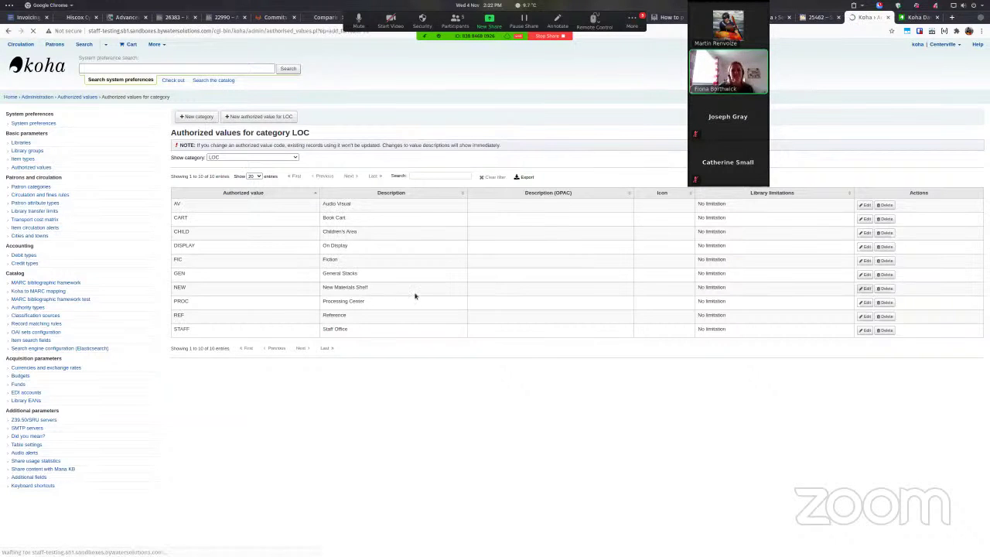
{"action": "left_click", "coordinate": [260, 171]}
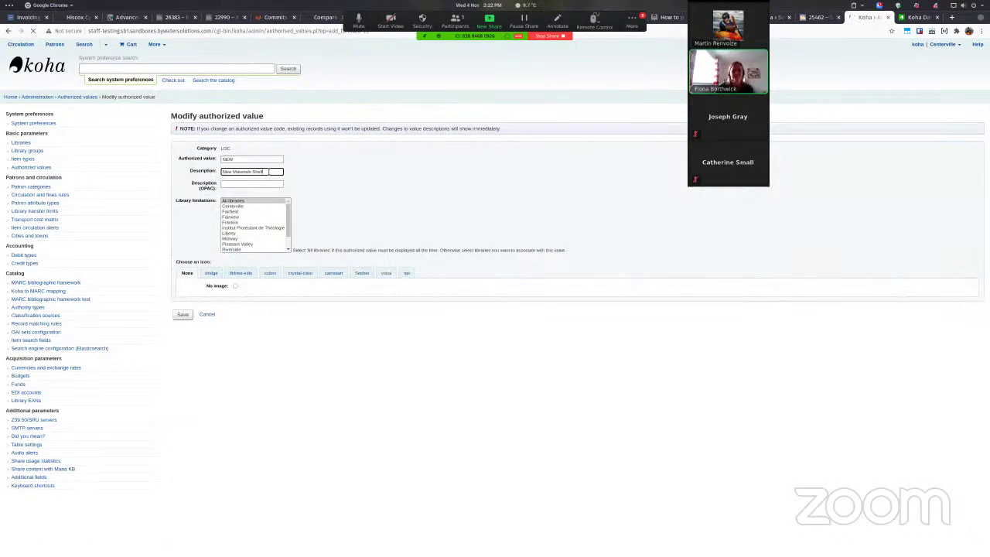
{"action": "type", "text": "and some types"}
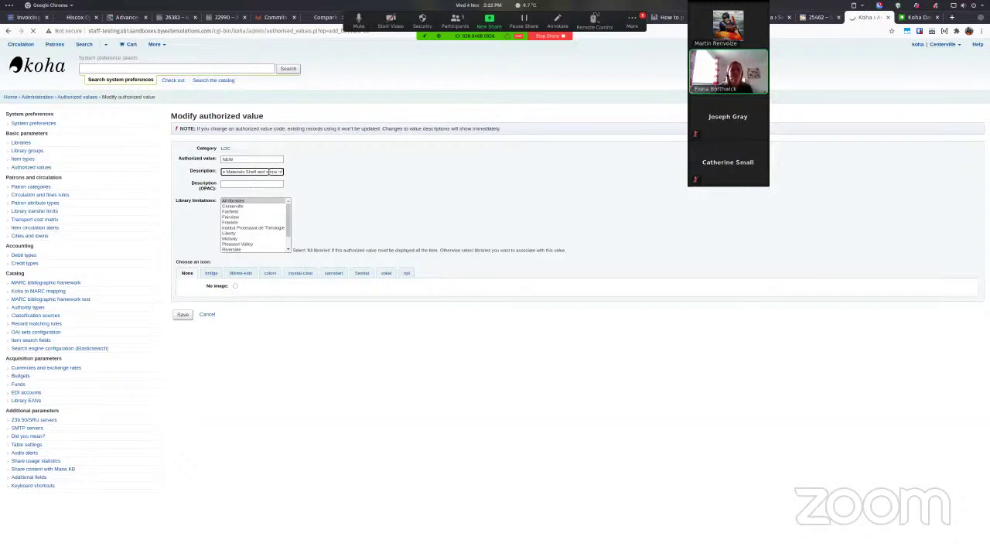
{"action": "type", "text": ".."}
{"action": "key", "text": "Tab"}
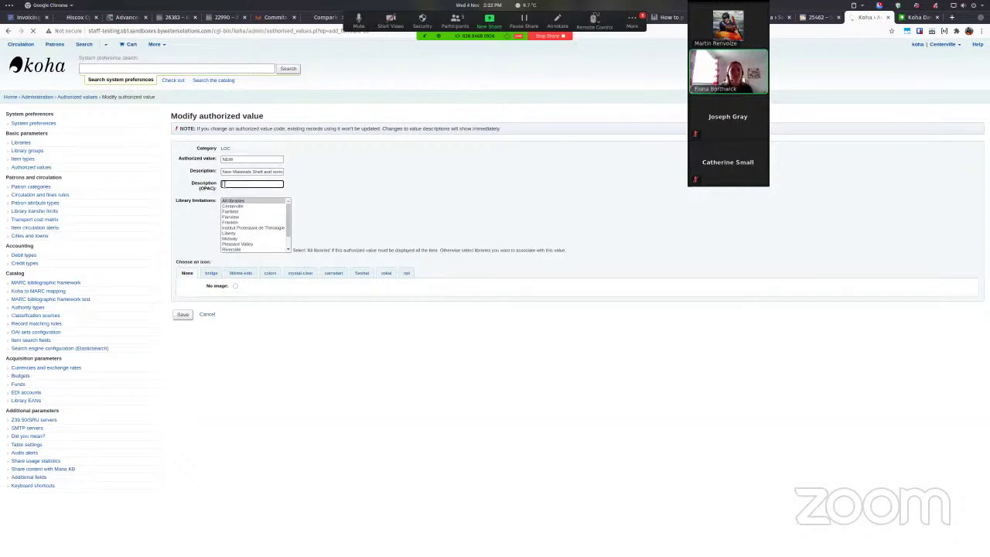
{"action": "type", "text": "New materials"}
{"action": "type", "text": " shelf and some more..."}
{"action": "left_click", "coordinate": [186, 317]}
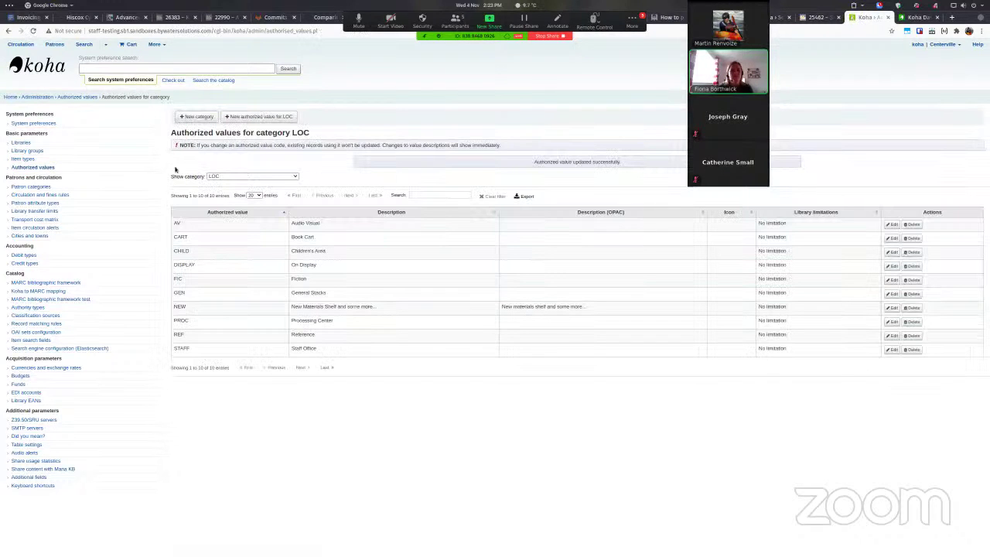
- Run a catalog search for 'spin' from the staff home page
{"action": "left_click", "coordinate": [28, 95]}
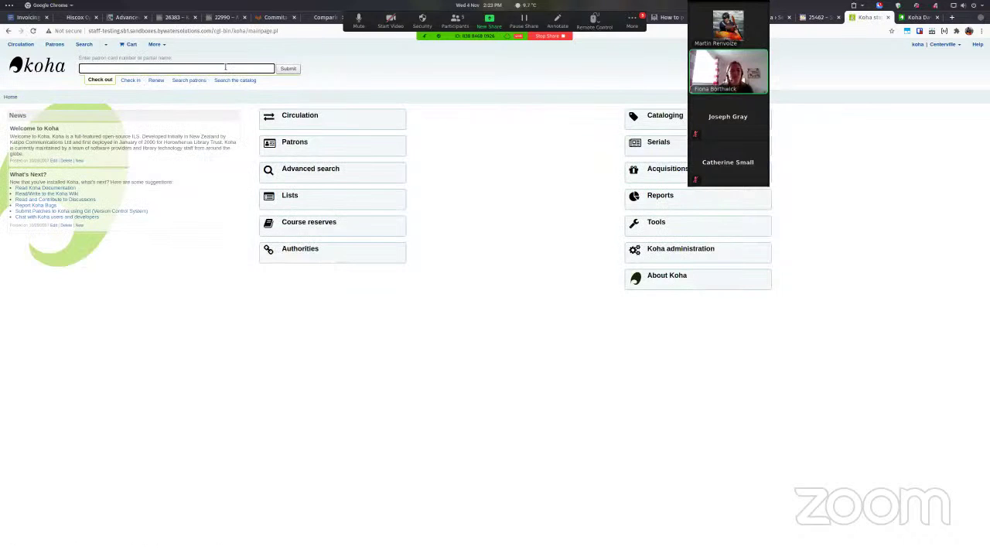
{"action": "left_click", "coordinate": [246, 79]}
{"action": "left_click", "coordinate": [244, 68]}
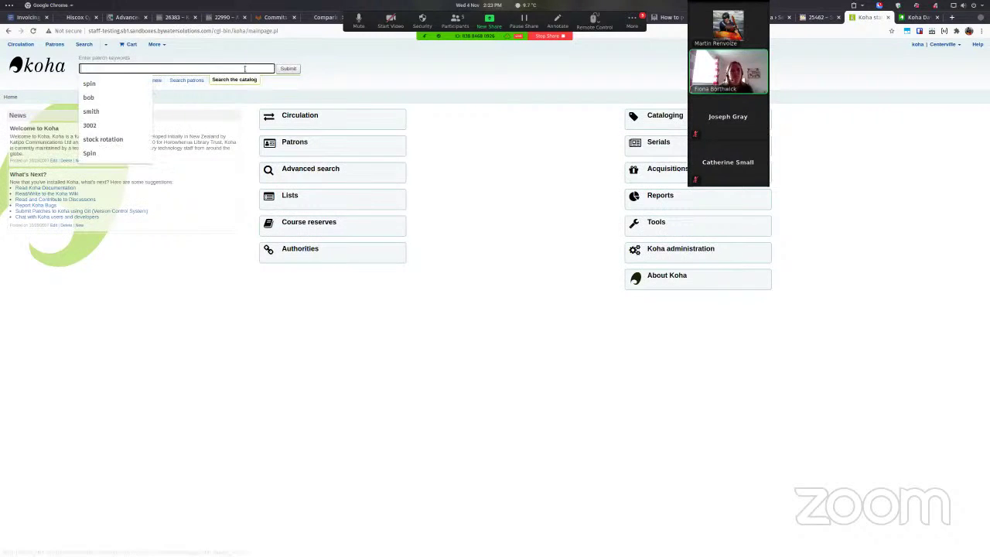
{"action": "type", "text": "spin"}
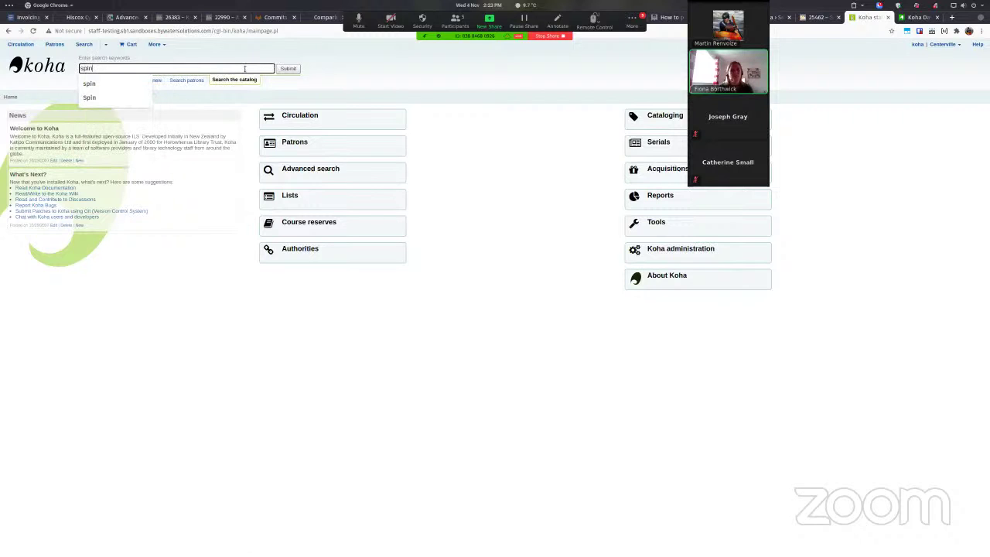
{"action": "key", "text": "Return"}
- Search the catalog for 'economics' and open the Capital: a critique of political economy record
{"action": "key", "text": "BackSpace"}
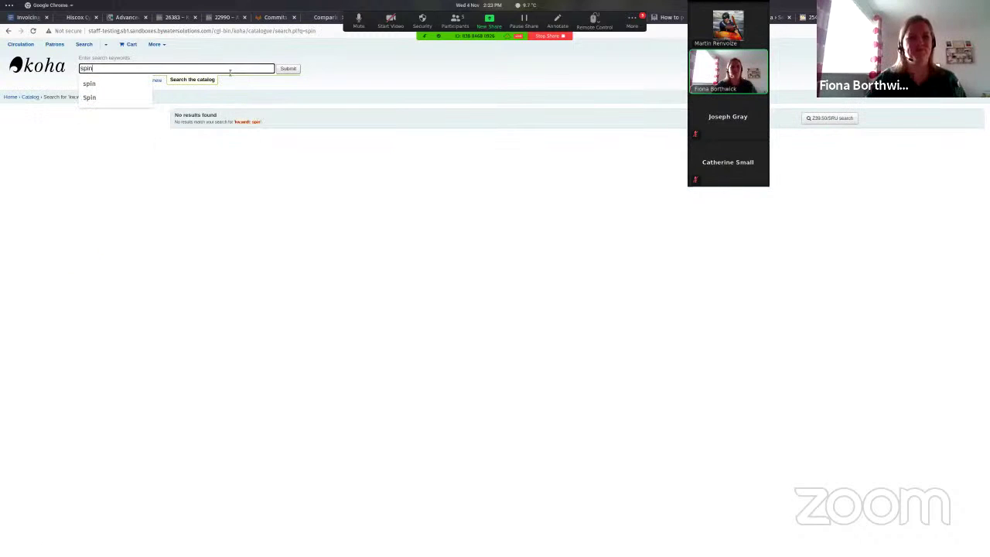
{"action": "key", "text": "BackSpace"}
{"action": "key", "text": "BackSpace"}
{"action": "key", "text": "BackSpace"}
{"action": "key", "text": "Return"}
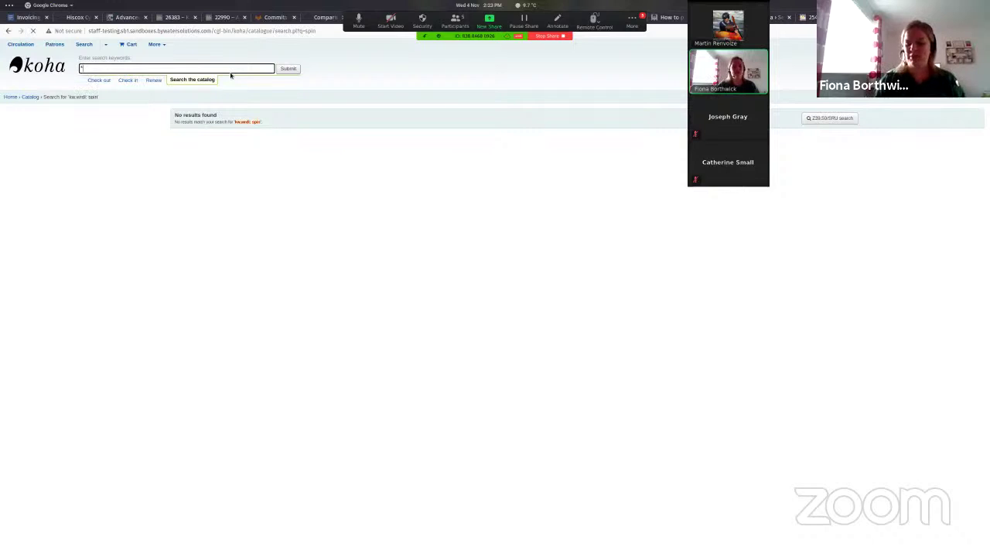
{"action": "type", "text": "e"}
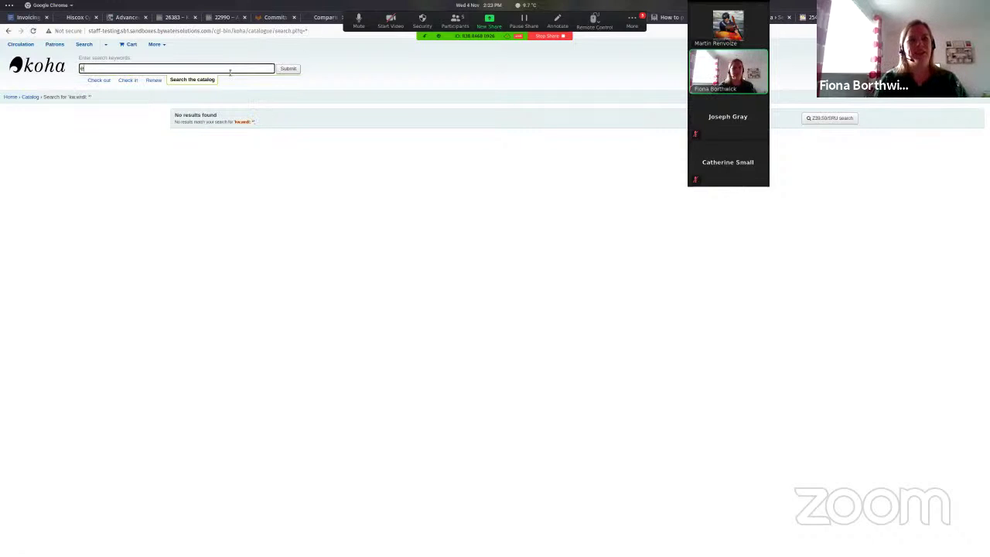
{"action": "type", "text": "conomics"}
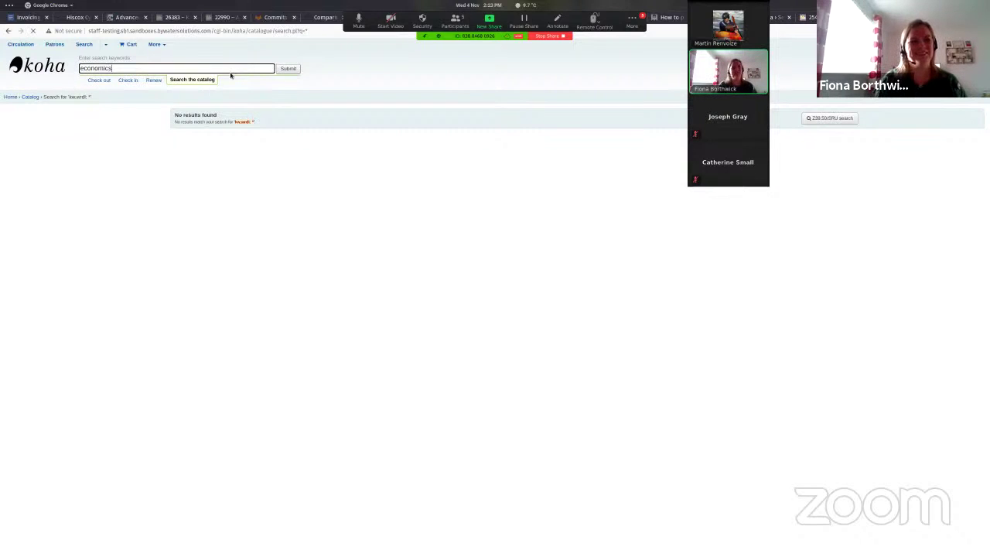
{"action": "key", "text": "Return"}
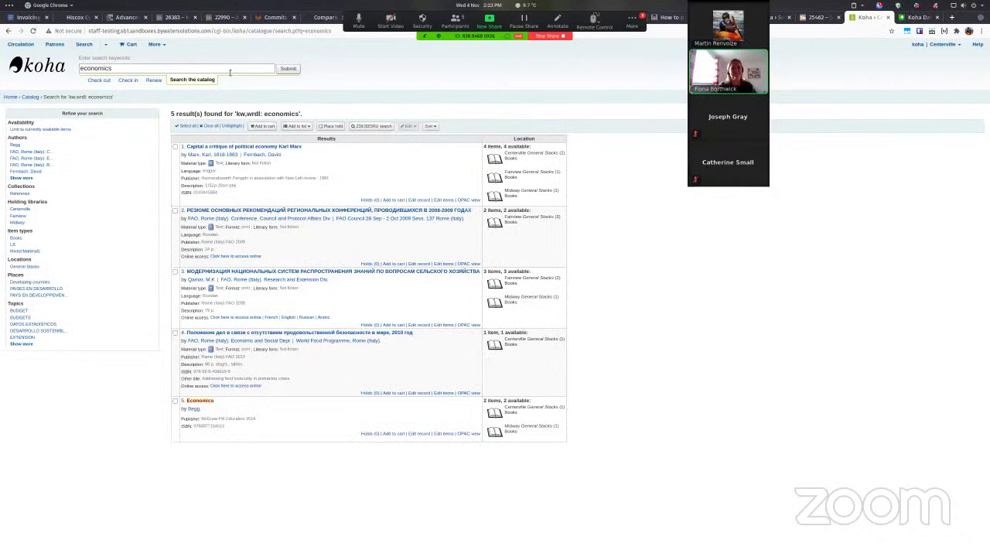
{"action": "left_click", "coordinate": [279, 147]}
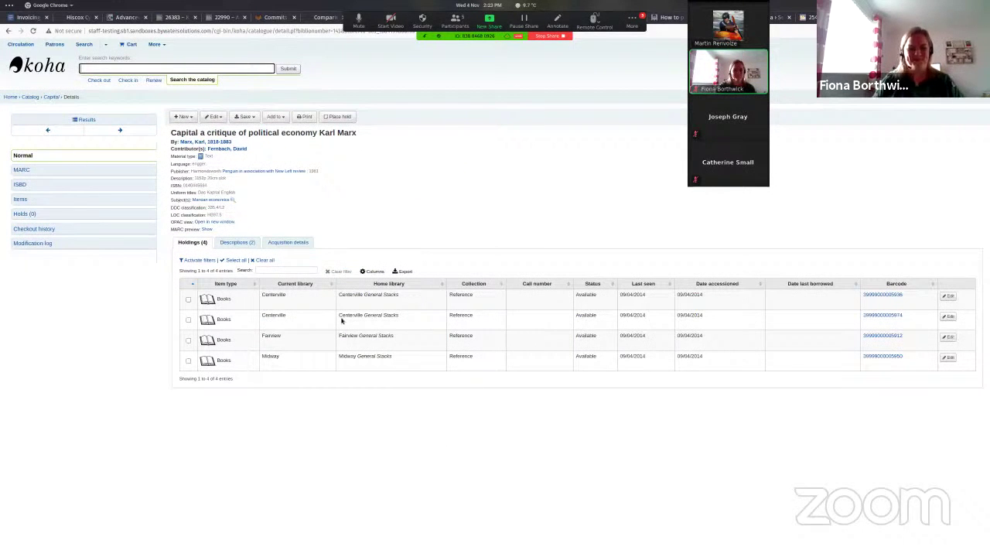
- Set the Midway copy's shelving location to 'New Materials Shelf and some more…' and save it
{"action": "left_click", "coordinate": [947, 357]}
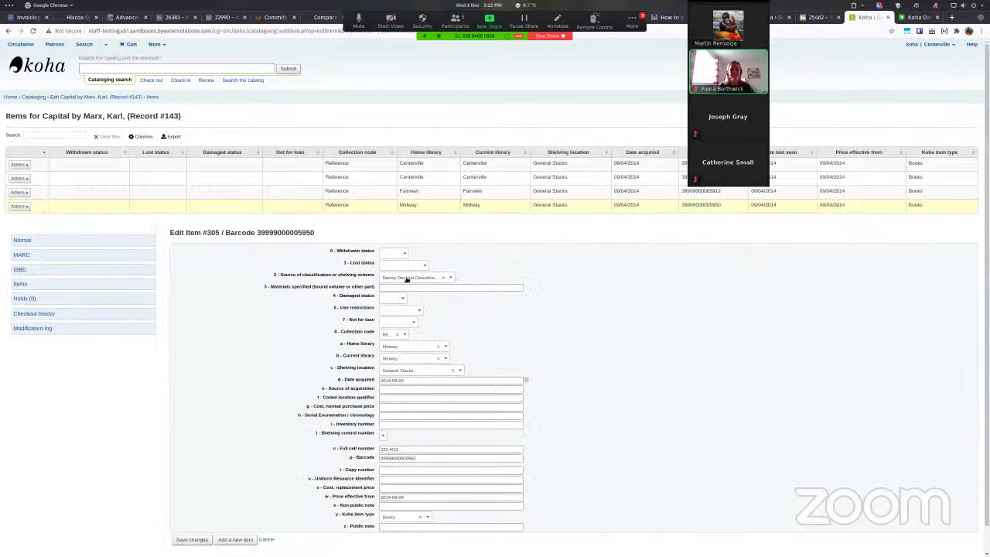
{"action": "left_click", "coordinate": [459, 372]}
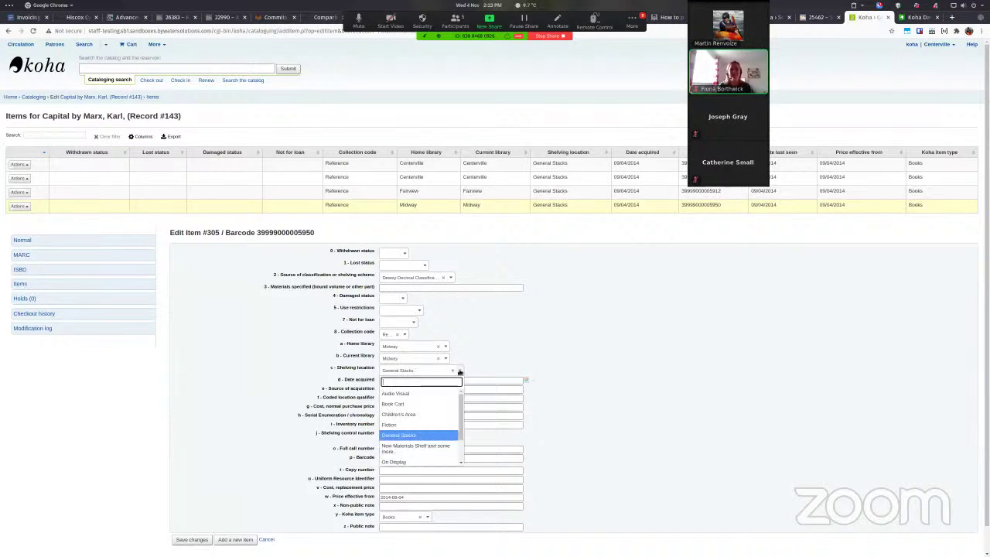
{"action": "left_click", "coordinate": [410, 447]}
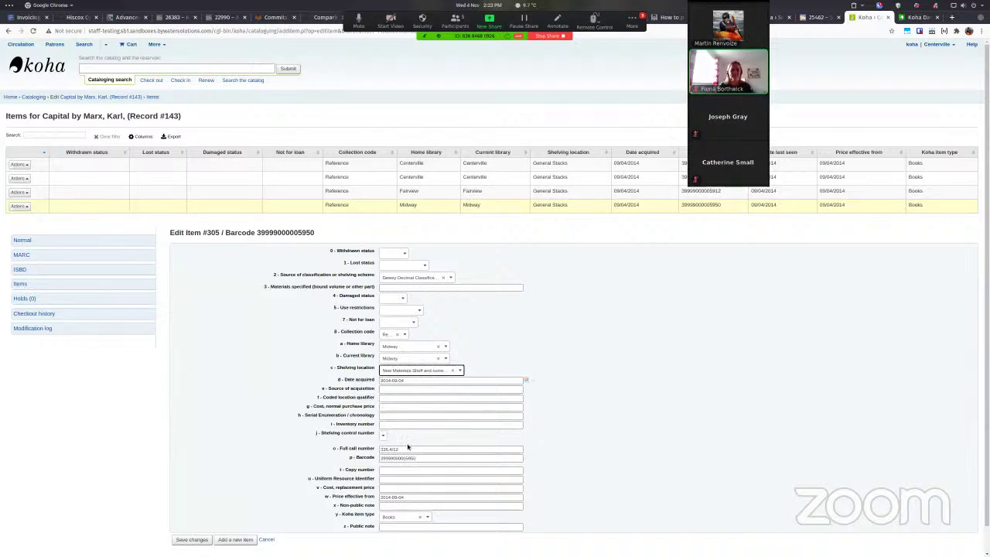
{"action": "left_click", "coordinate": [200, 540]}
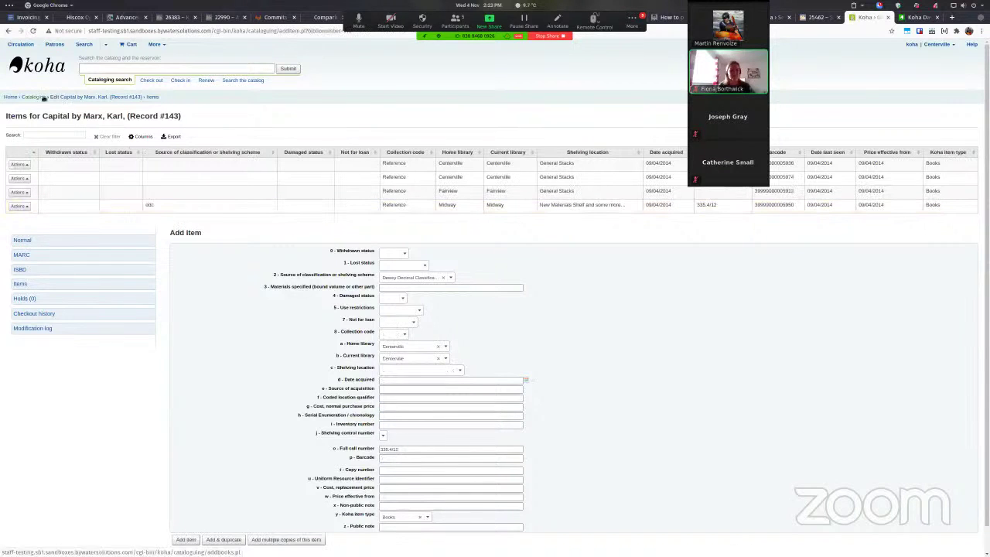
- Return to the Capital details page and refresh it to show the updated holdings
{"action": "left_click", "coordinate": [135, 97]}
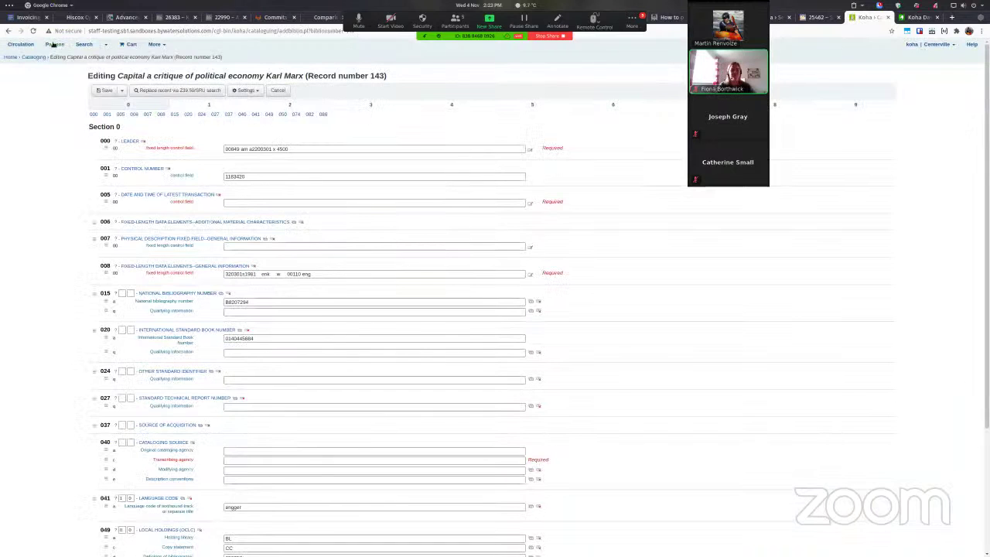
{"action": "left_click", "coordinate": [9, 31]}
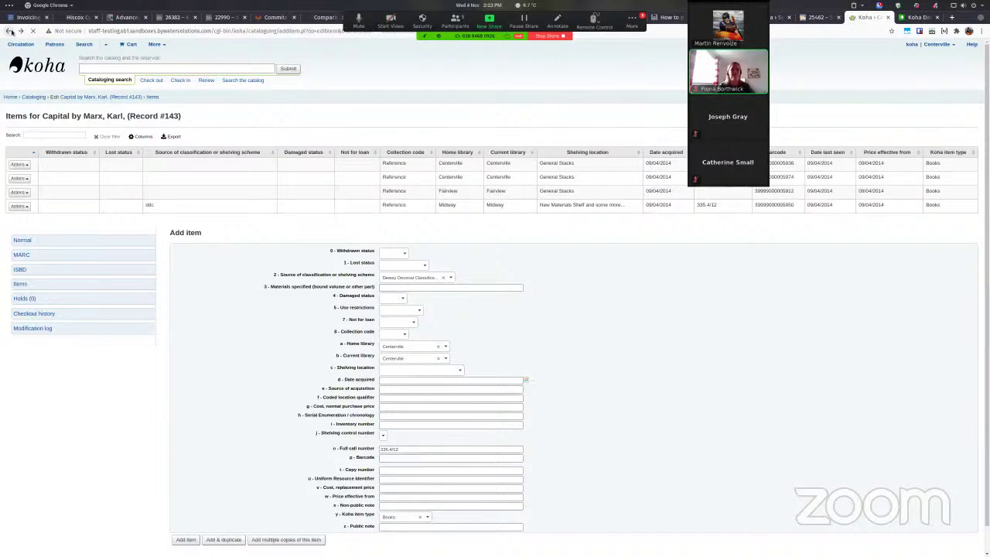
{"action": "left_click", "coordinate": [9, 31]}
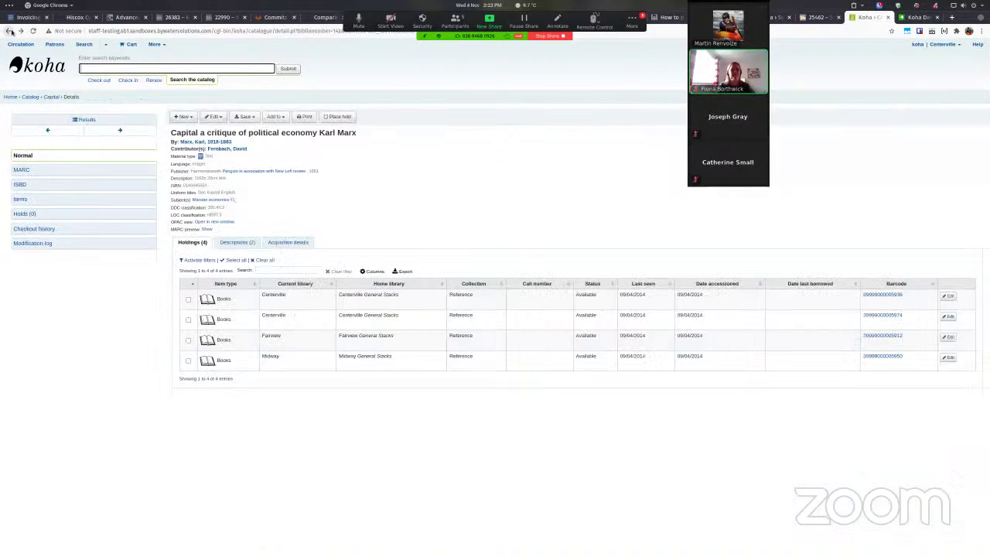
{"action": "left_click", "coordinate": [33, 32]}
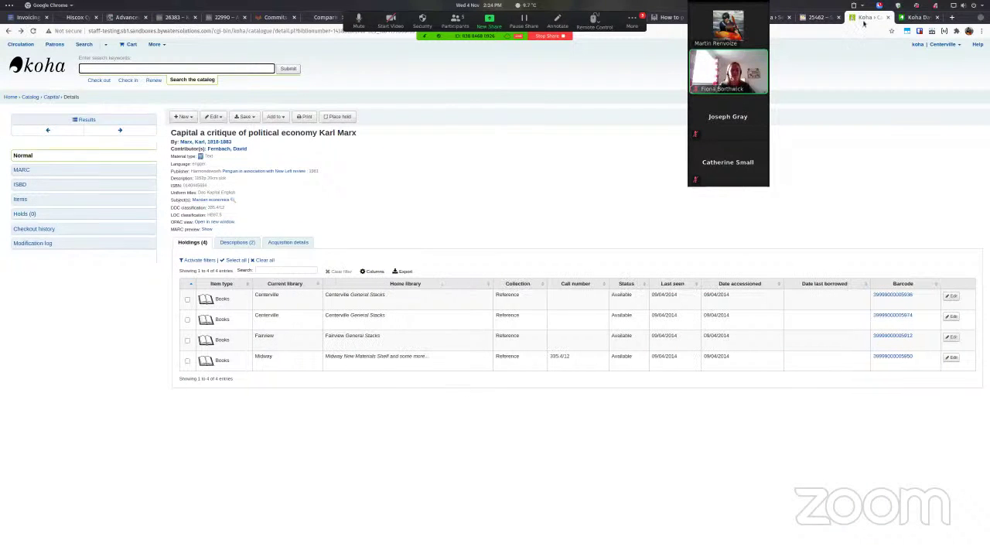
- Detach the Koha details page into its own resized, repositioned window
{"action": "left_click_drag", "start_coordinate": [864, 24], "coordinate": [949, 19]}
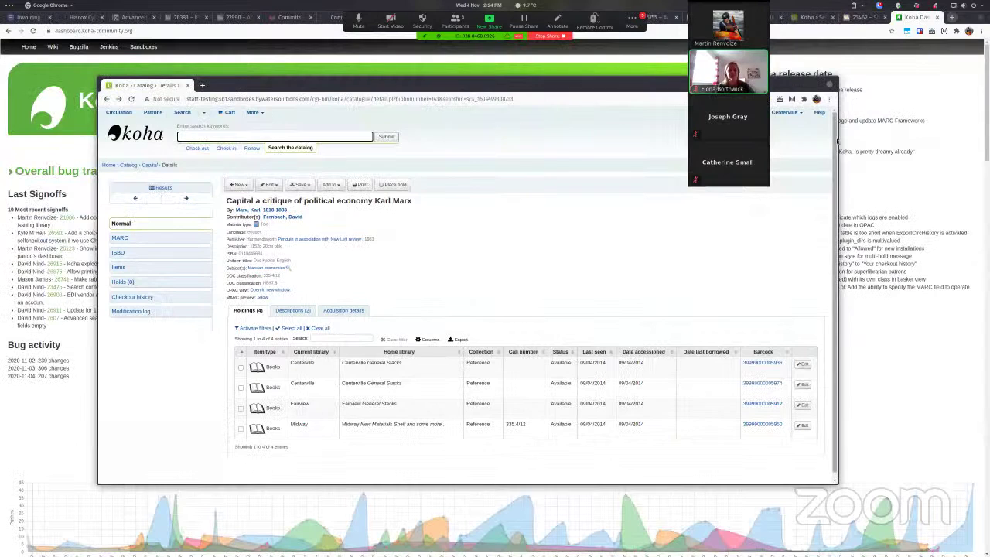
{"action": "left_click_drag", "start_coordinate": [834, 138], "coordinate": [597, 143]}
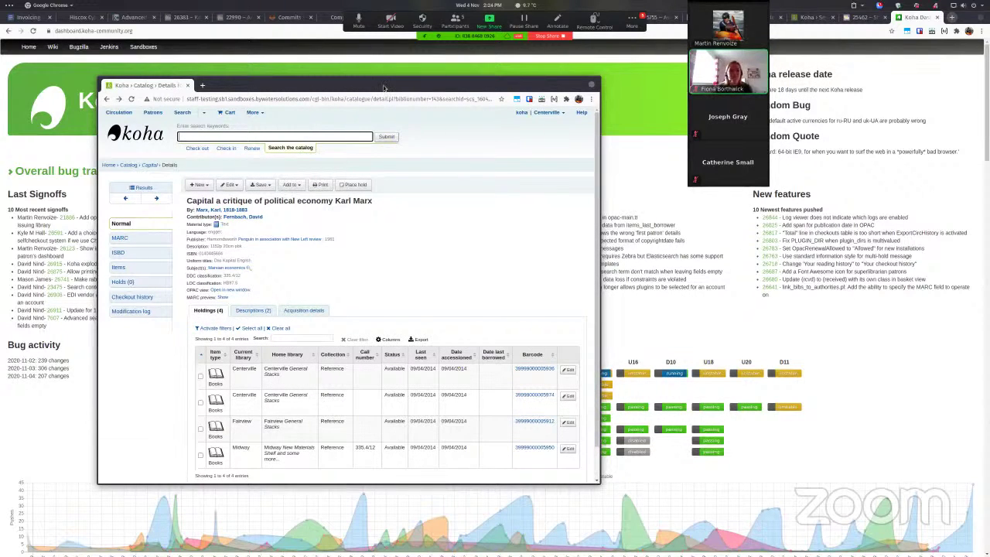
{"action": "left_click_drag", "start_coordinate": [383, 88], "coordinate": [493, 75]}
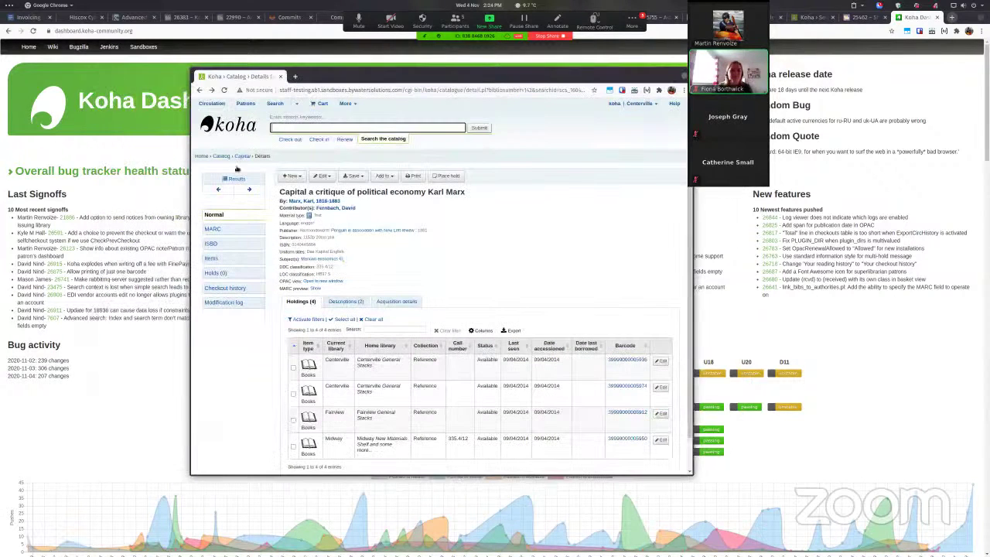
- Load Koha Sandbox Manager (sb1.sandboxes.bywatersolutions.com) in a new tab and maximise the window
{"action": "left_click", "coordinate": [295, 77]}
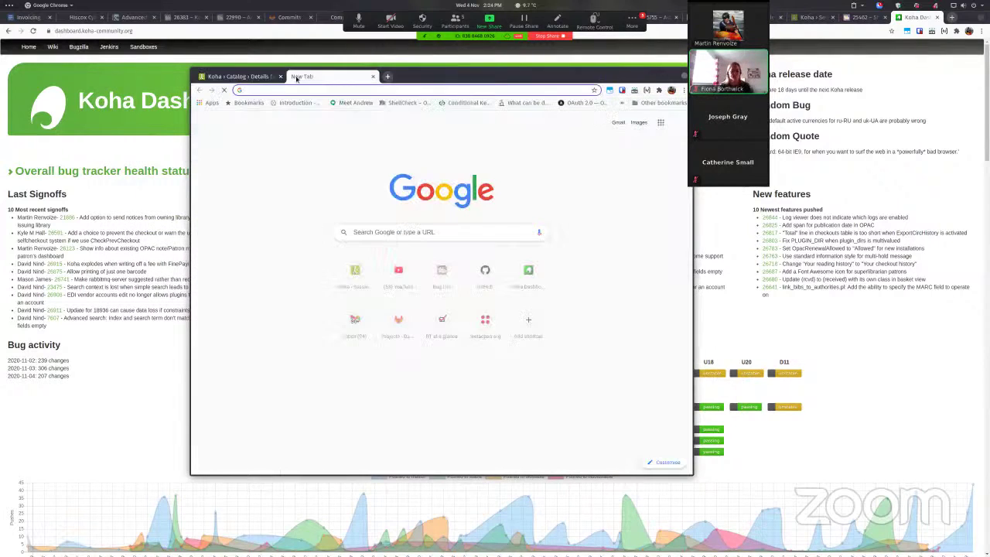
{"action": "type", "text": "bug"}
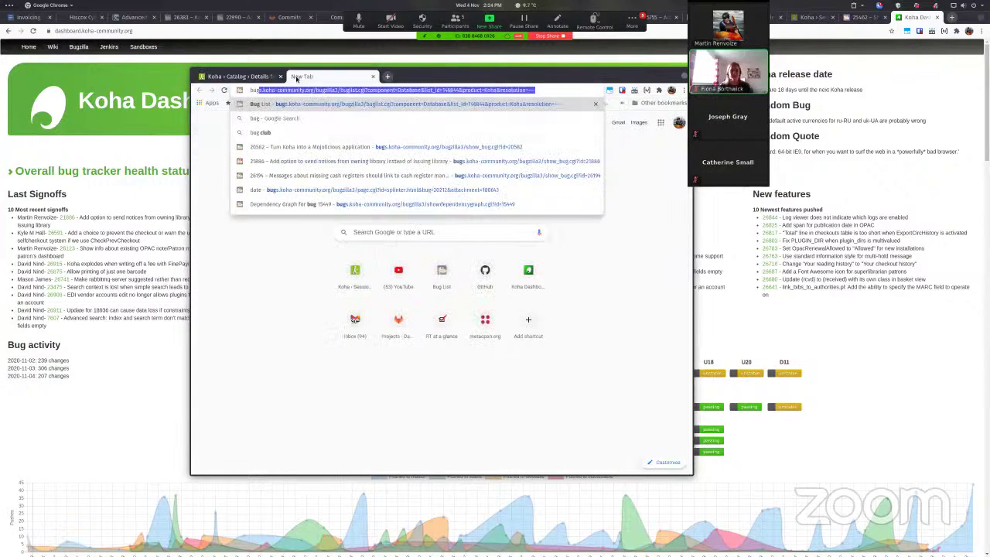
{"action": "key", "text": "Escape"}
{"action": "type", "text": "sb"}
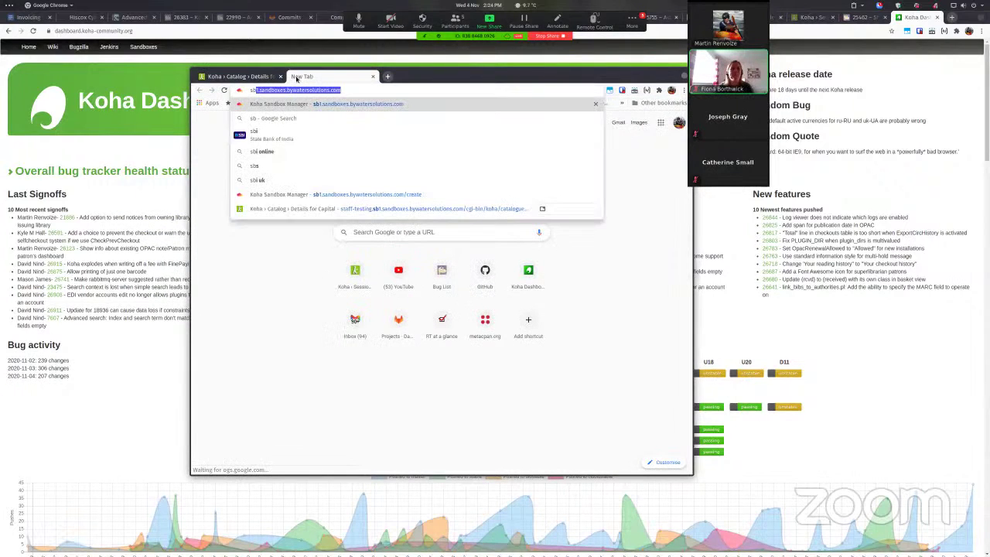
{"action": "key", "text": "Return"}
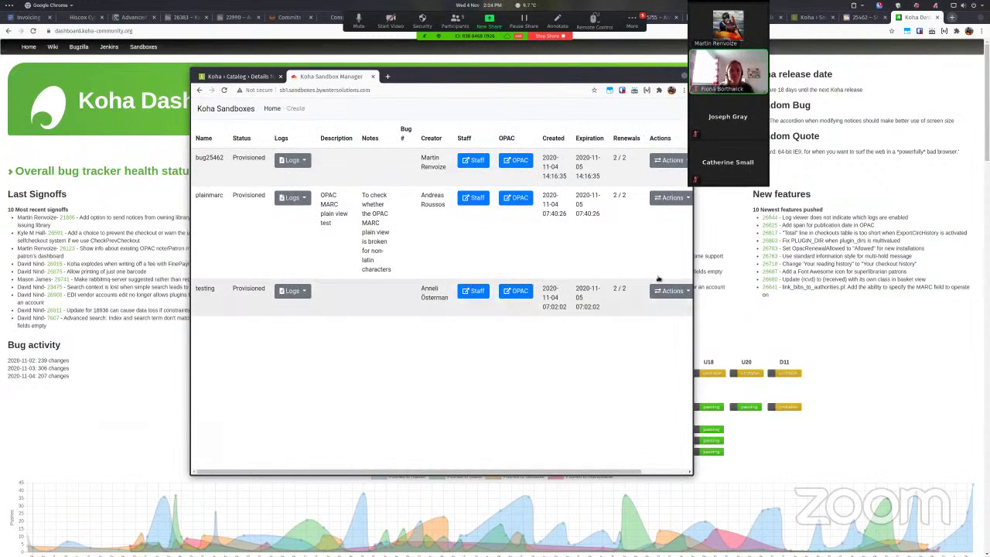
{"action": "key", "text": "super+Up"}
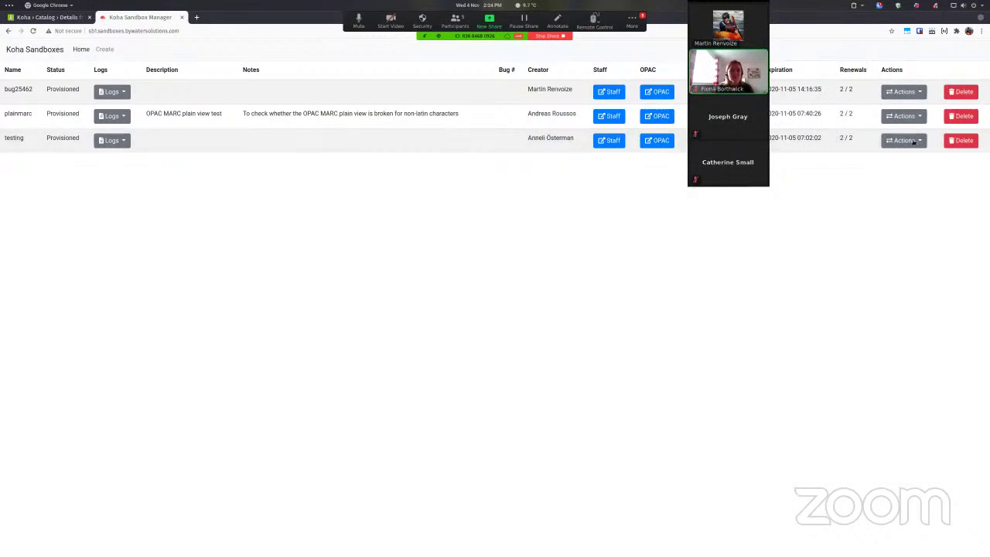
- Open the Apply patches form from the testing sandbox's Actions menu
{"action": "left_click", "coordinate": [914, 141]}
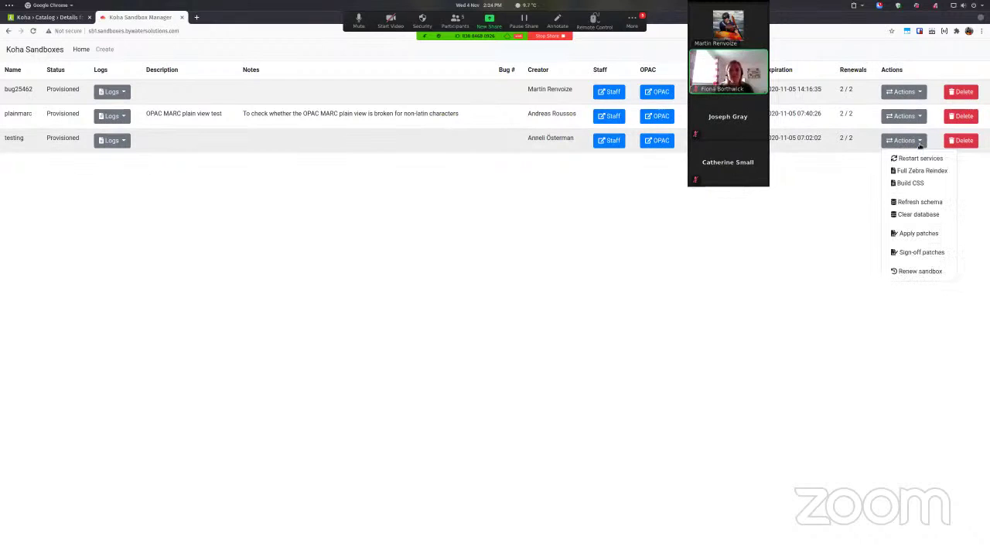
{"action": "key", "text": "Escape"}
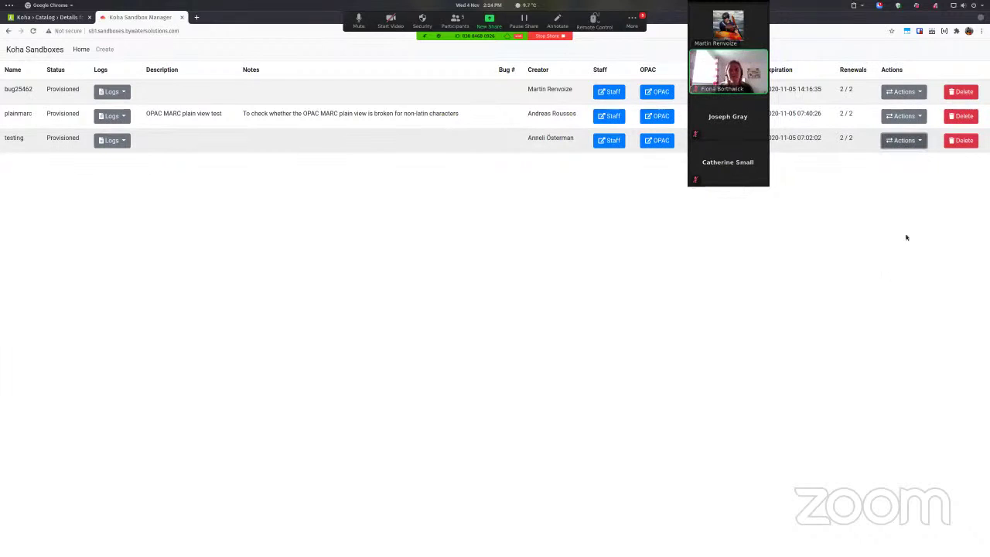
{"action": "left_click", "coordinate": [911, 140]}
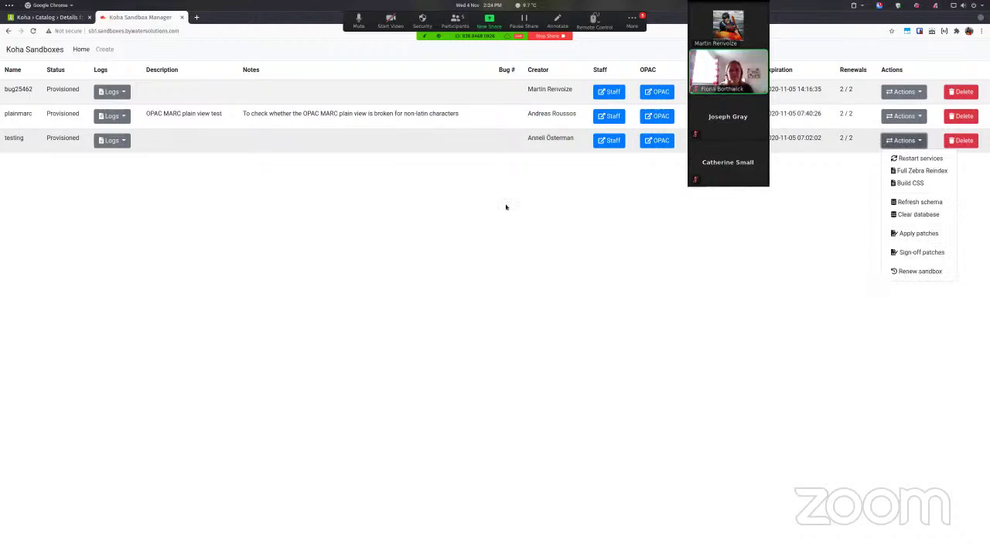
{"action": "left_click", "coordinate": [906, 234]}
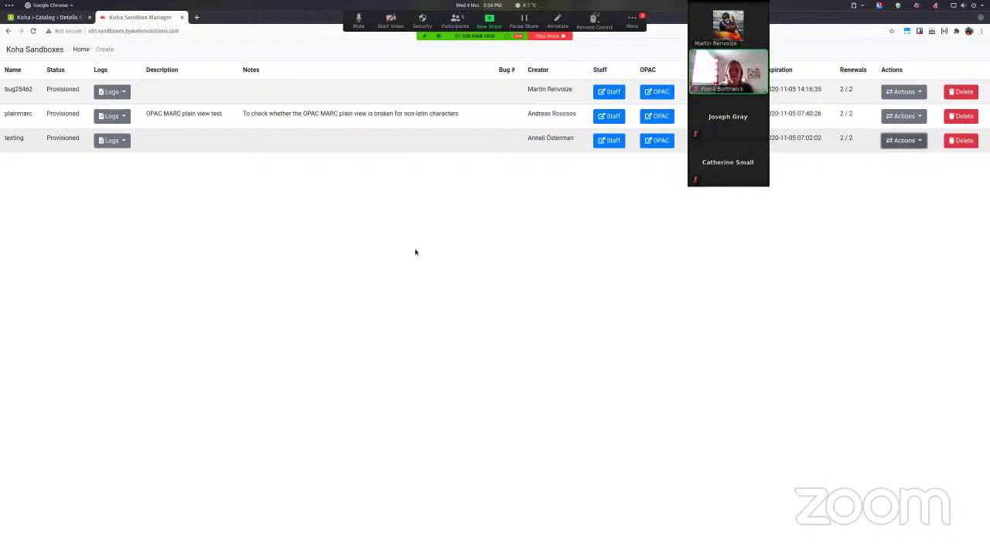
{"action": "left_click", "coordinate": [915, 142]}
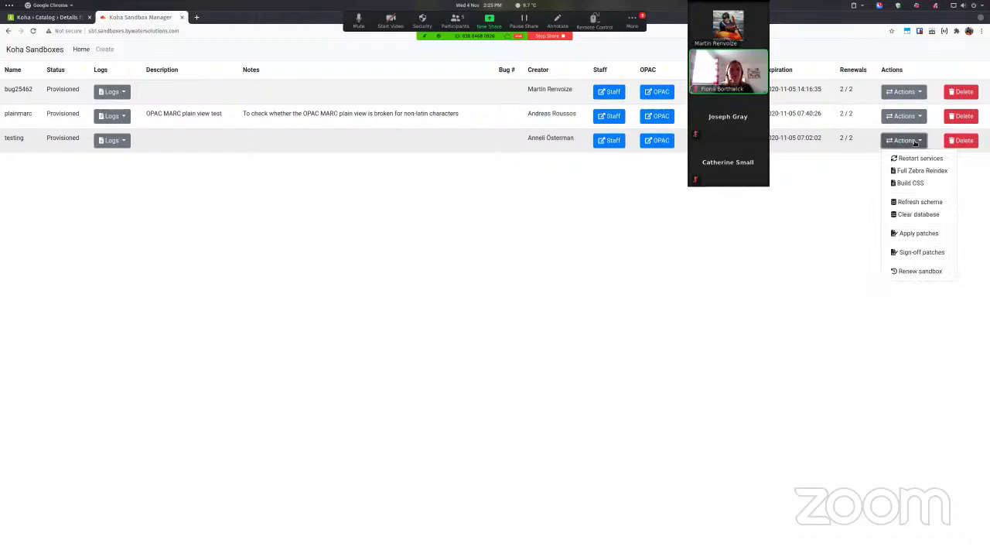
{"action": "left_click", "coordinate": [917, 233]}
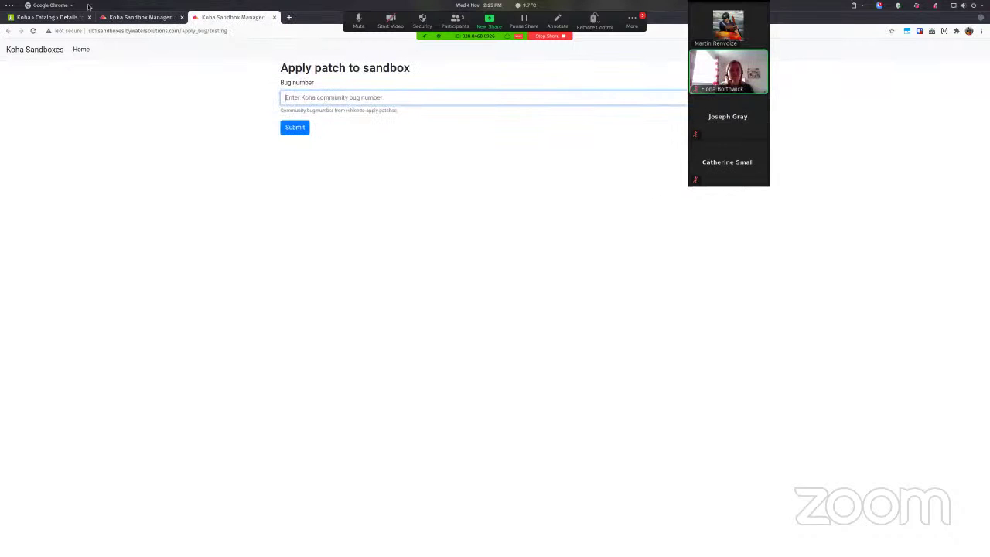
- Enter bug number 25462 in the apply patch form and submit it
{"action": "key", "text": "super"}
{"action": "left_click", "coordinate": [262, 425]}
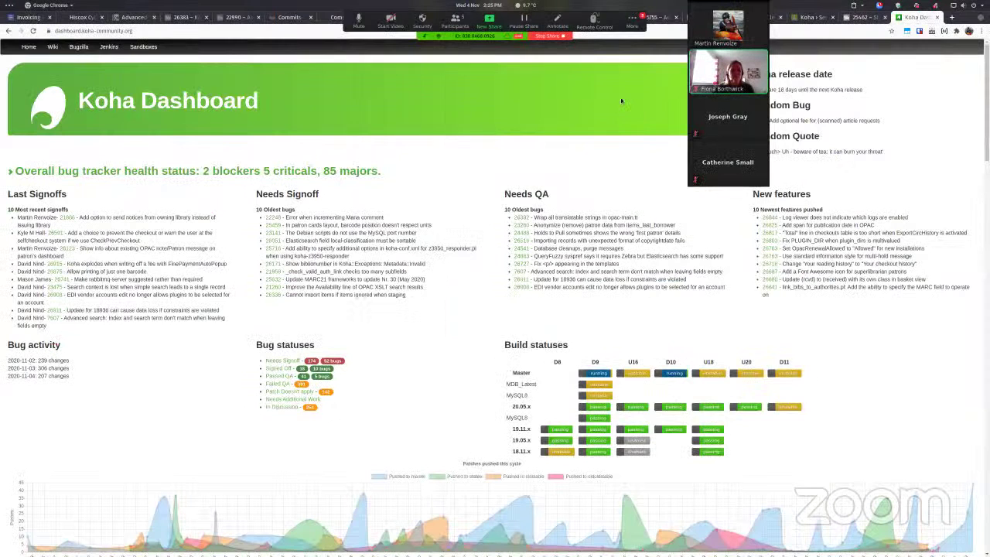
{"action": "key", "text": "super"}
{"action": "left_click", "coordinate": [588, 372]}
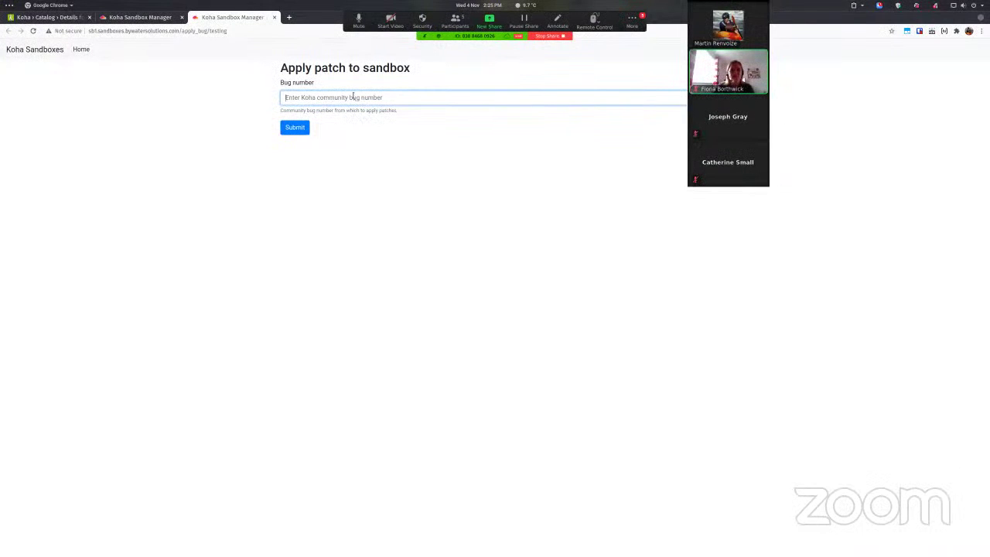
{"action": "type", "text": "25462"}
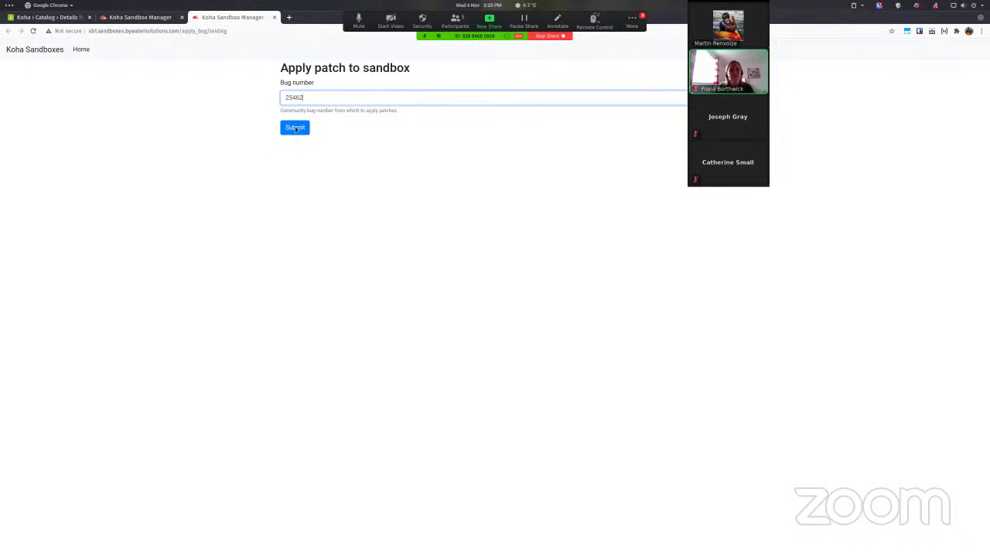
{"action": "left_click", "coordinate": [295, 128]}
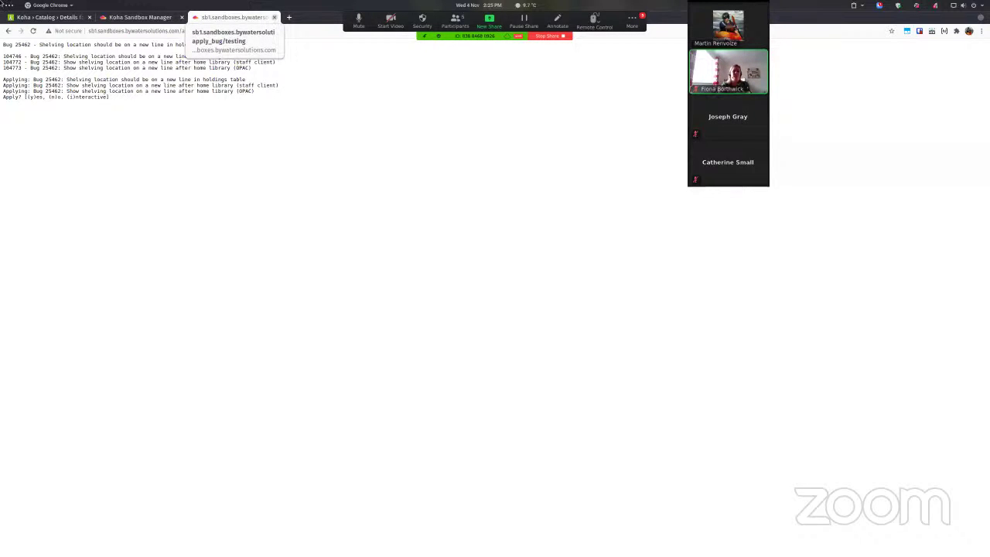
- Leave the bug 25462 patch output running and bring up the desktop window overview
{"action": "mouse_move", "coordinate": [2, 2]}
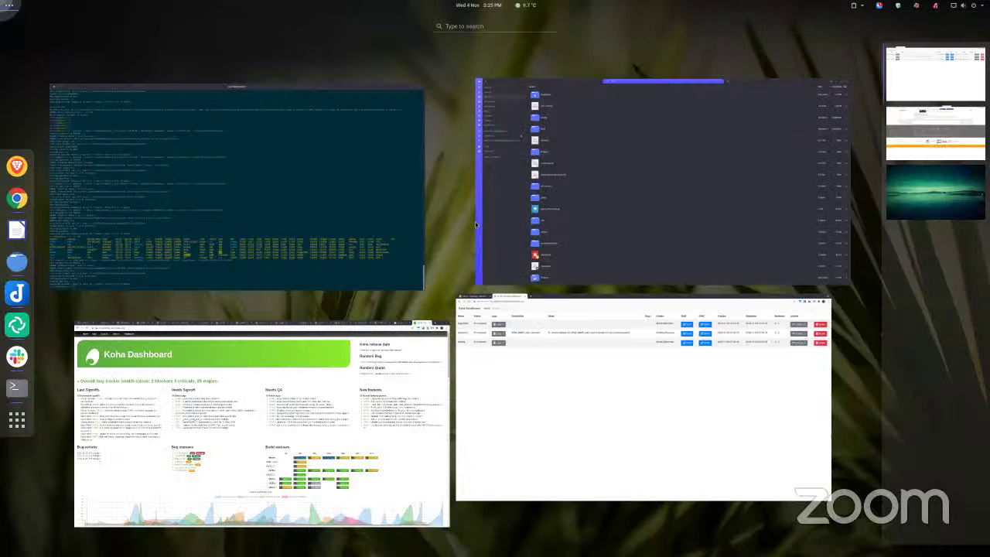
- Return to bug 25462 and scroll to comments 4 and 5 about rebuilding staff and OPAC CSS
{"action": "key", "text": "Escape"}
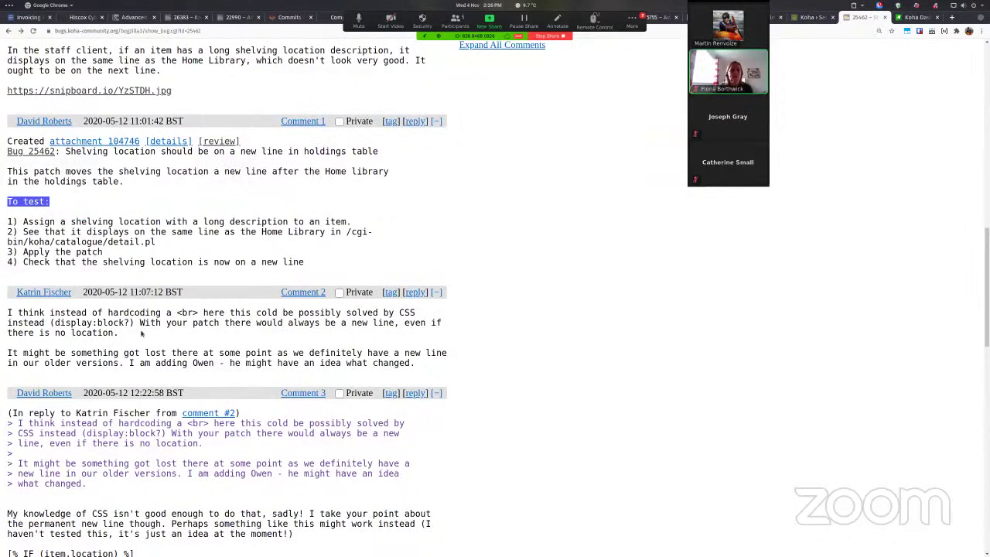
{"action": "scroll", "coordinate": [141, 334], "scroll_direction": "down", "scroll_amount": 2}
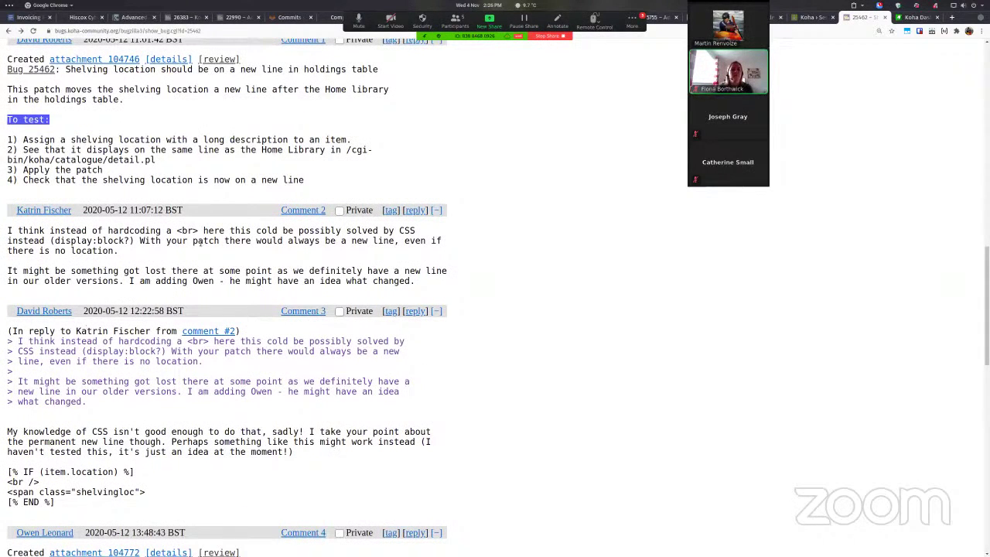
{"action": "scroll", "coordinate": [204, 255], "scroll_direction": "down", "scroll_amount": 2}
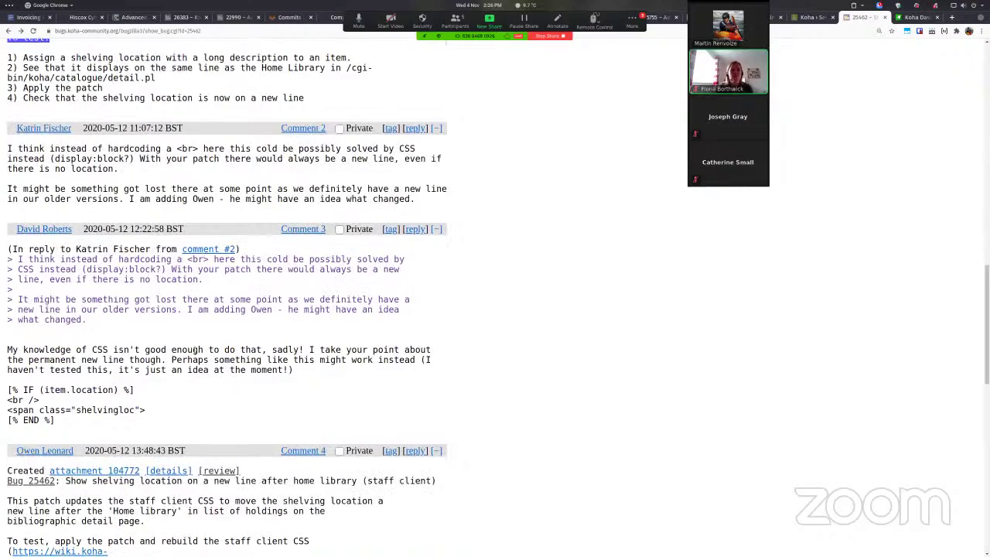
{"action": "scroll", "coordinate": [186, 376], "scroll_direction": "down", "scroll_amount": 5}
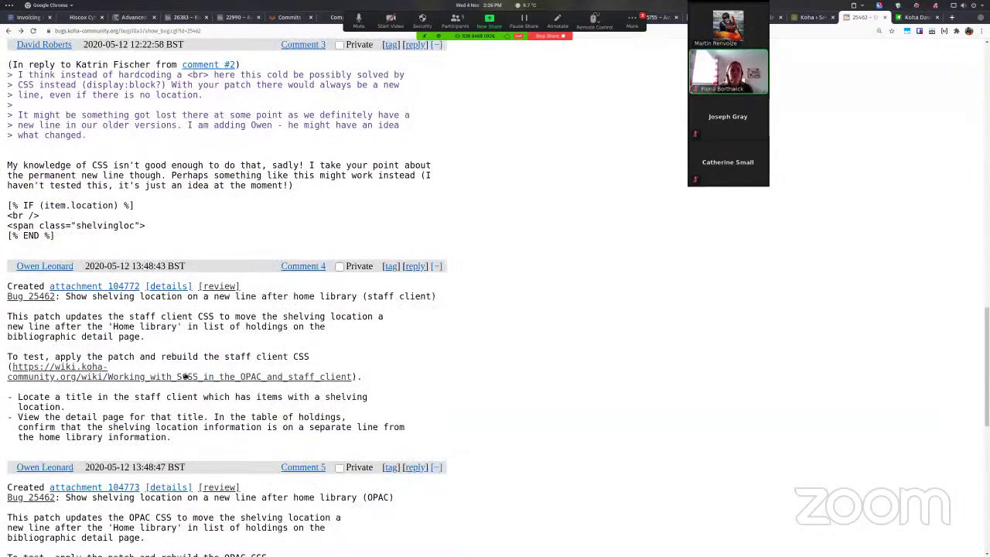
{"action": "scroll", "coordinate": [185, 376], "scroll_direction": "down", "scroll_amount": 2}
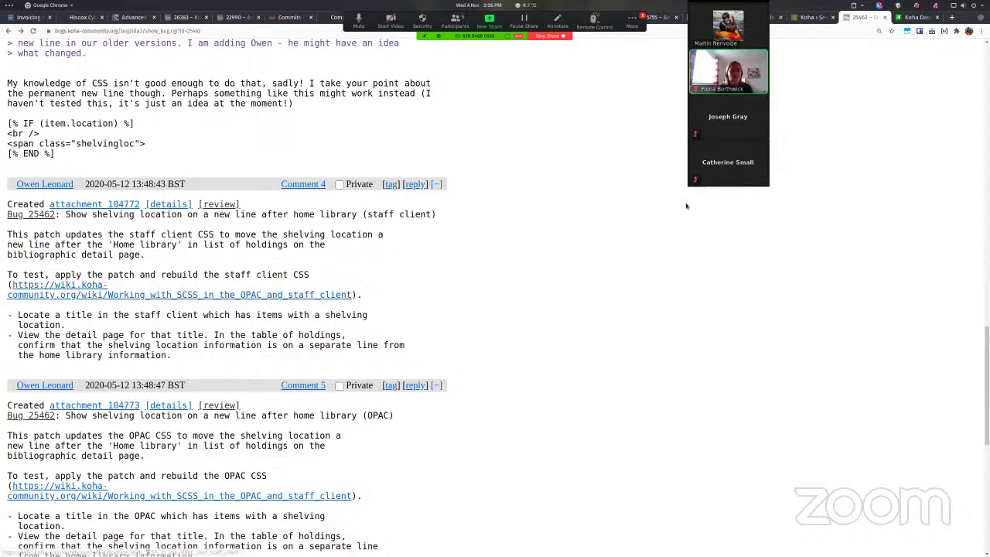
- Choose Build CSS from the testing sandbox's Actions in the Sandbox Manager window
{"action": "key", "text": "super"}
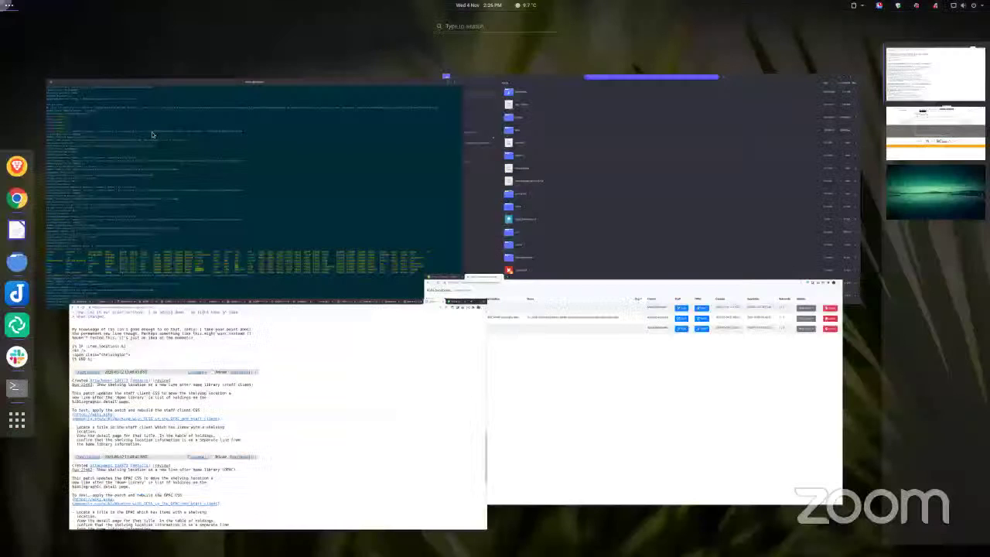
{"action": "left_click", "coordinate": [652, 309]}
{"action": "left_click", "coordinate": [905, 141]}
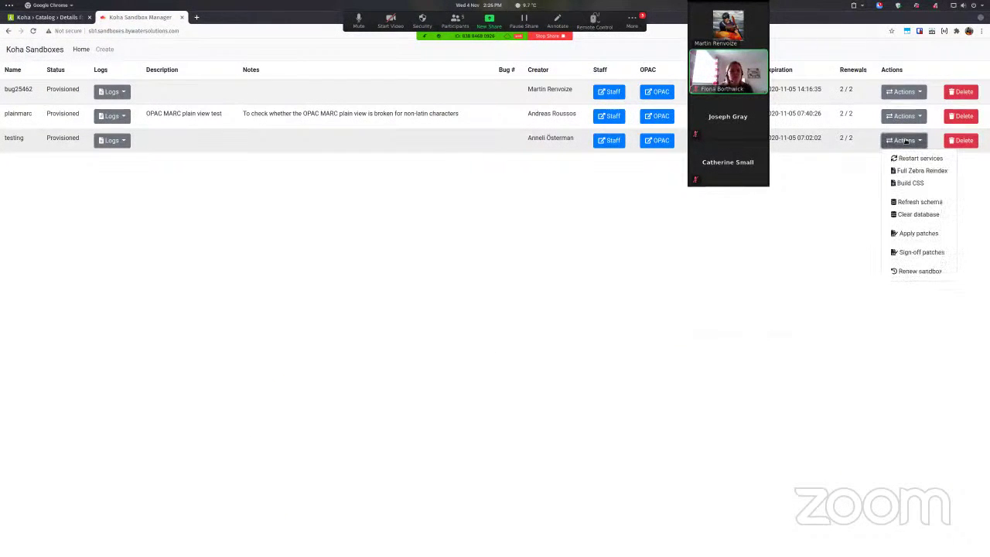
{"action": "left_click", "coordinate": [911, 185]}
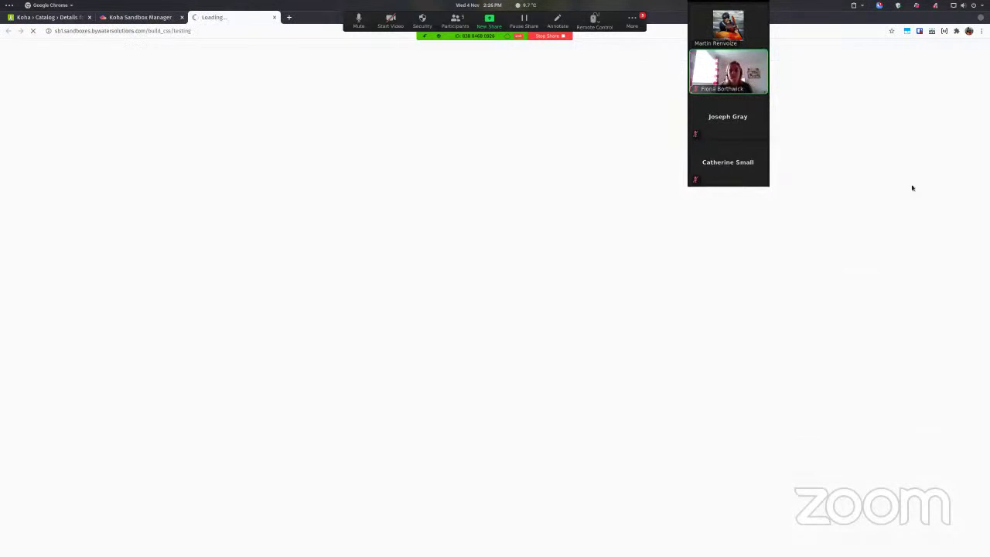